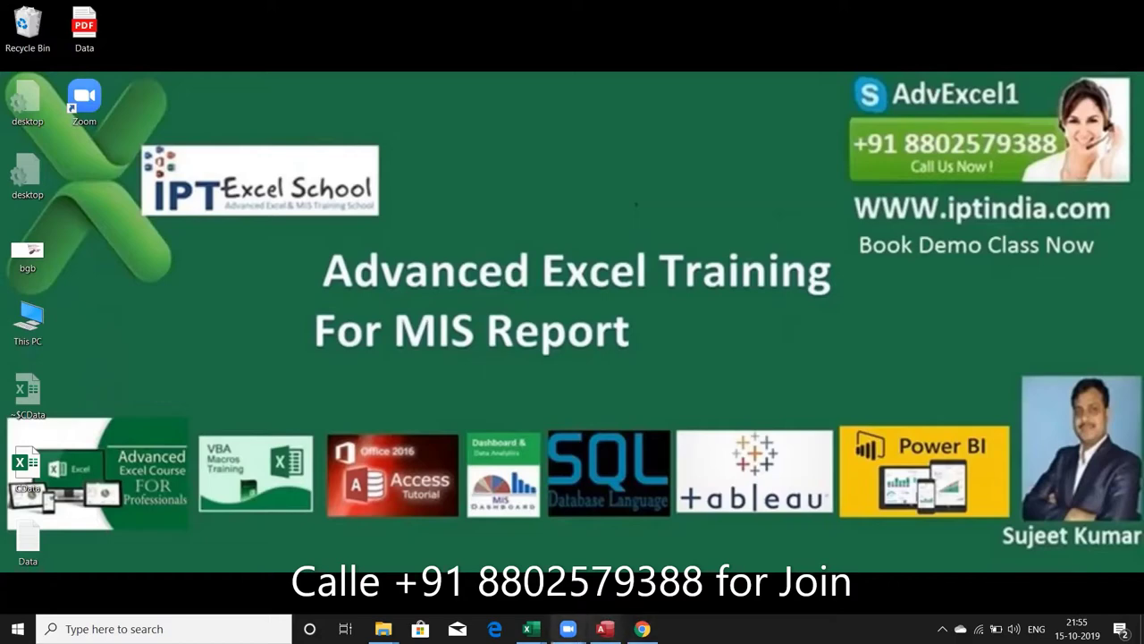
Bring the 'task - Excel' workbook with the date-by-name sales grid to the front.
mouse_move(528, 628)
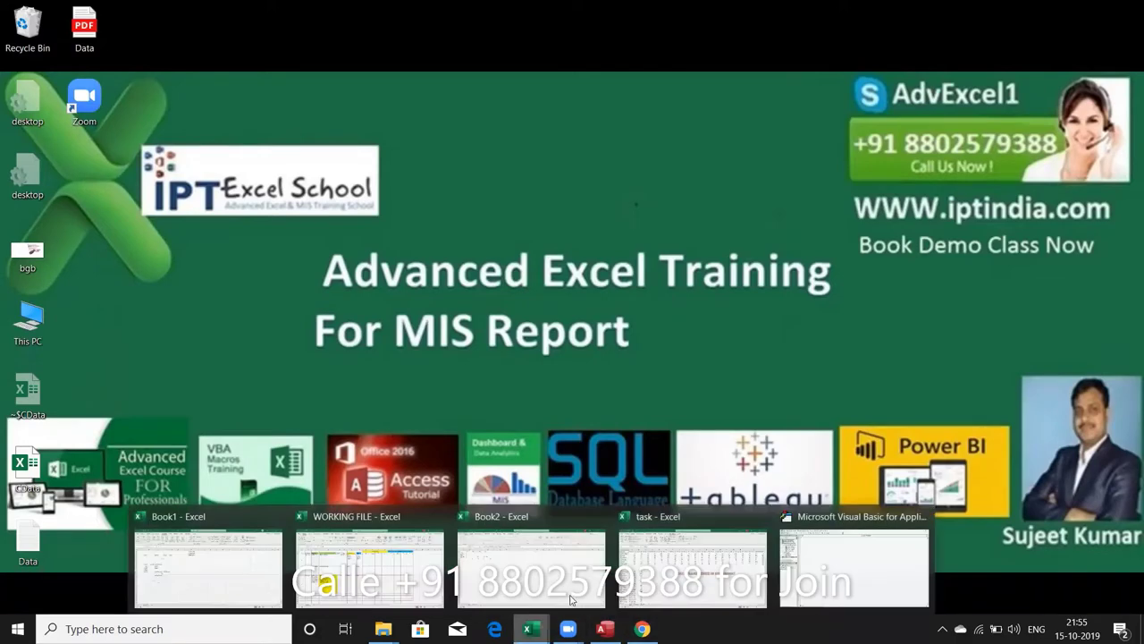
left_click(659, 576)
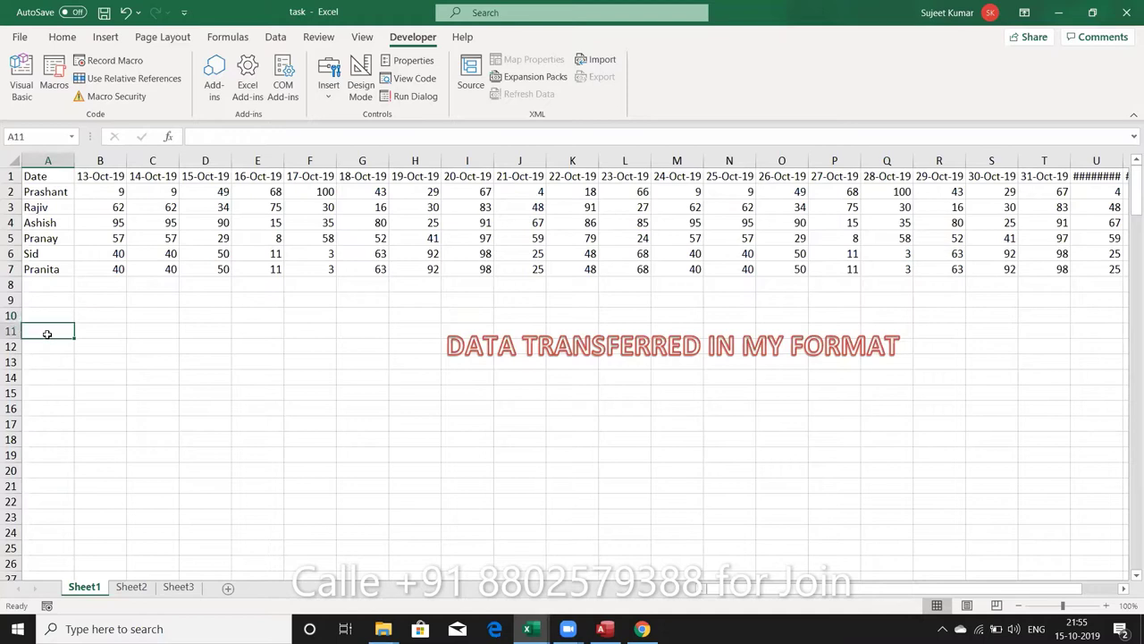
Enter the headers Name, Date and Sales in A11, B11 and C11.
type("Name")
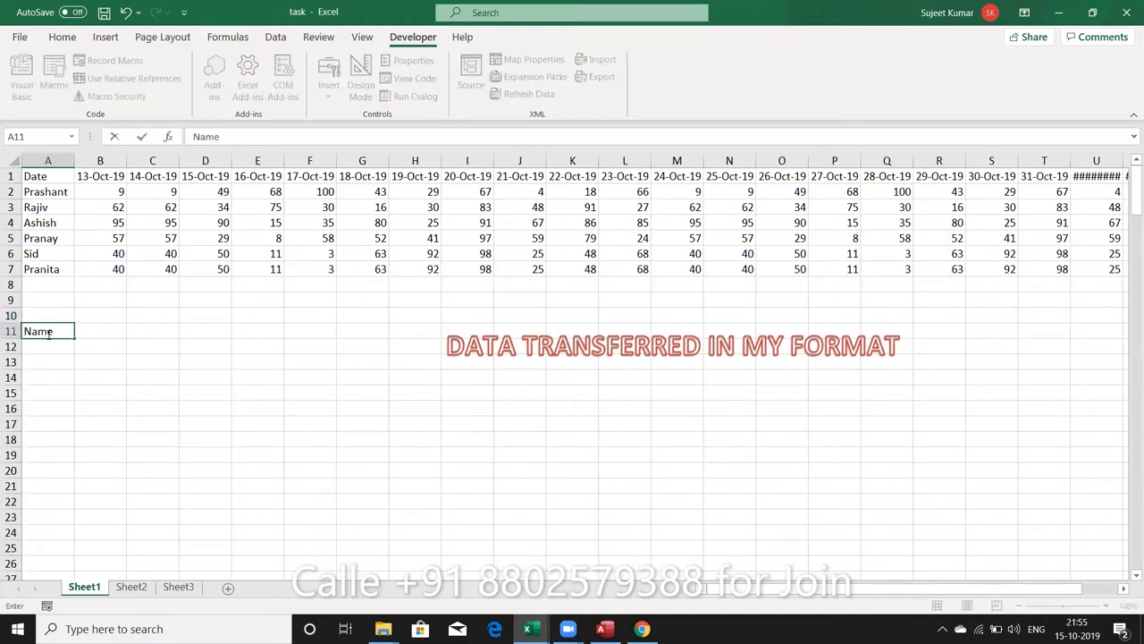
key("Tab")
type("Date")
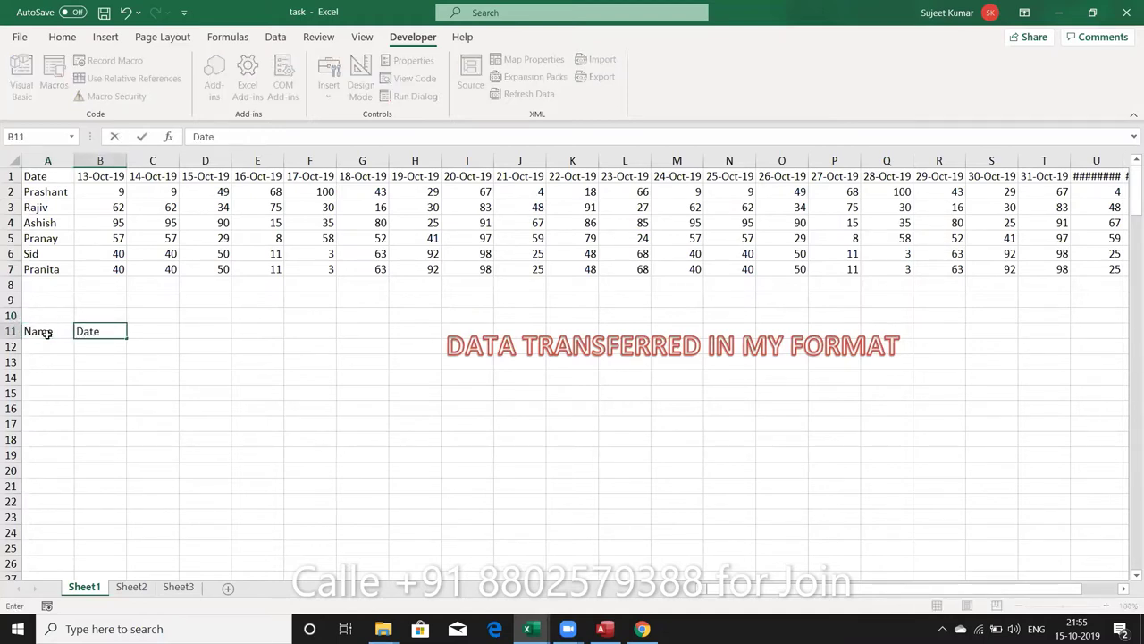
key("Tab")
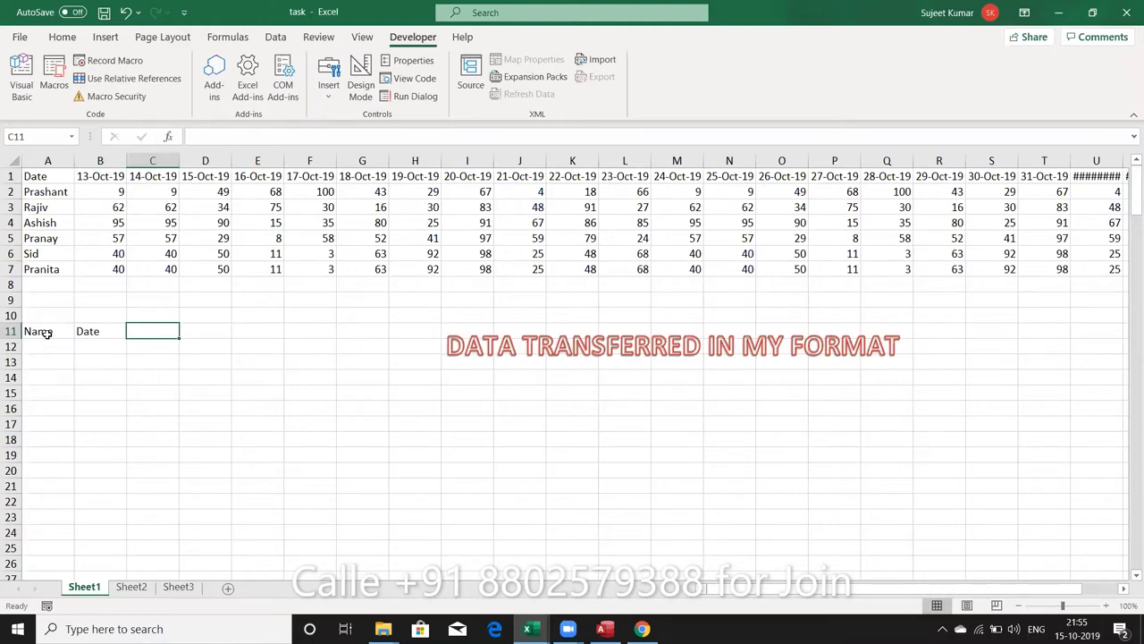
type("Sales")
key("Return")
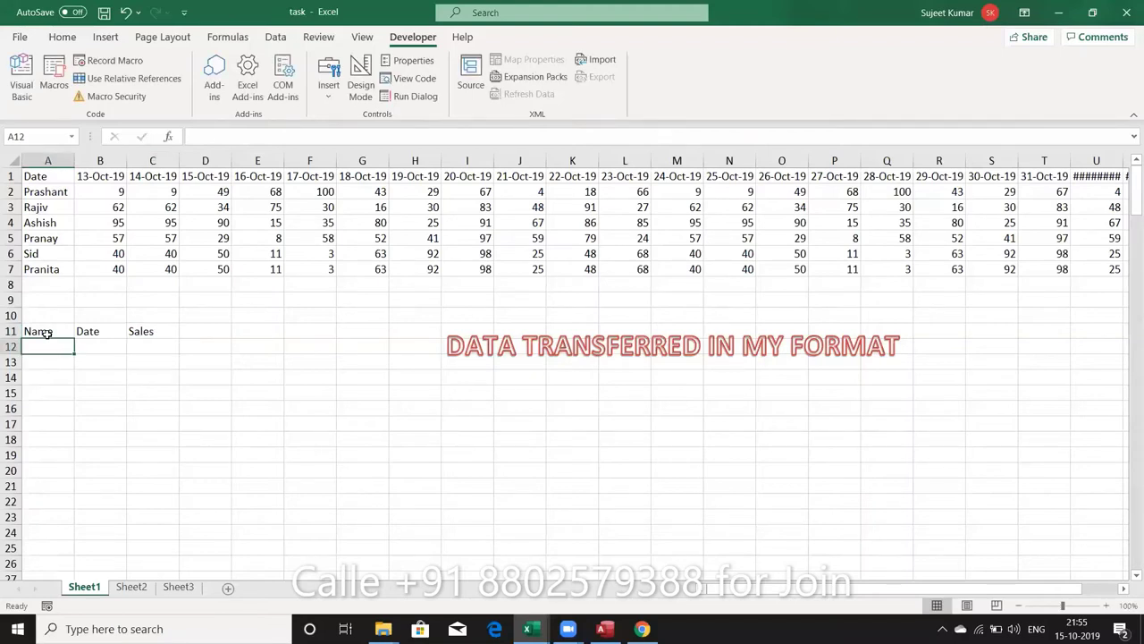
Copy the six names from A2:A7 into A12:A17 as a manual trial.
left_click(45, 193)
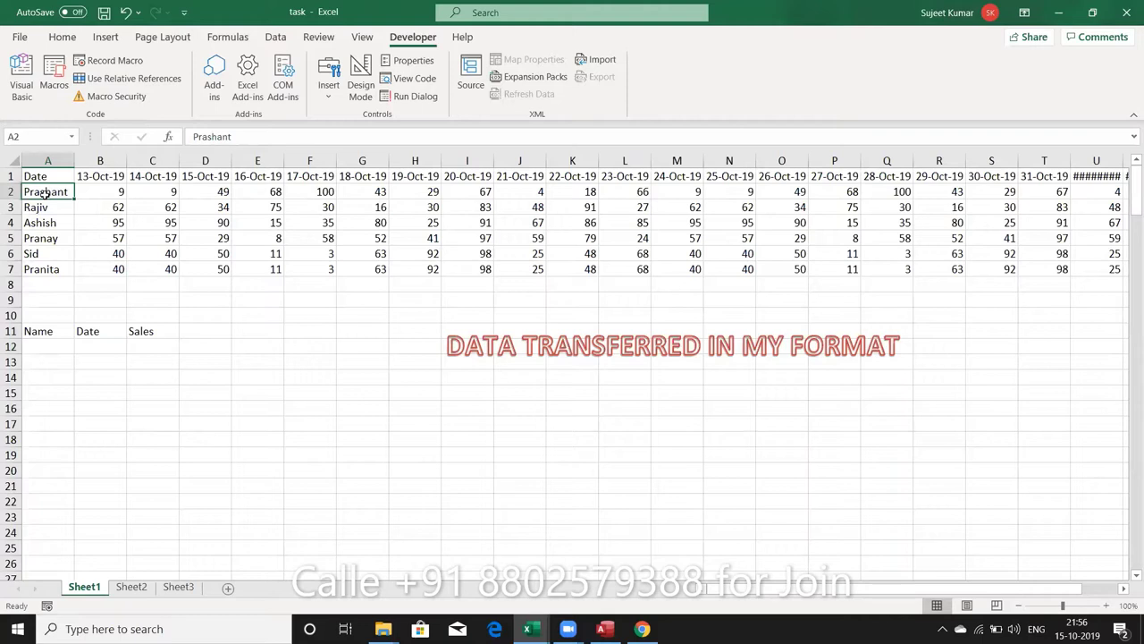
key("ctrl+shift+Down")
key("ctrl+c")
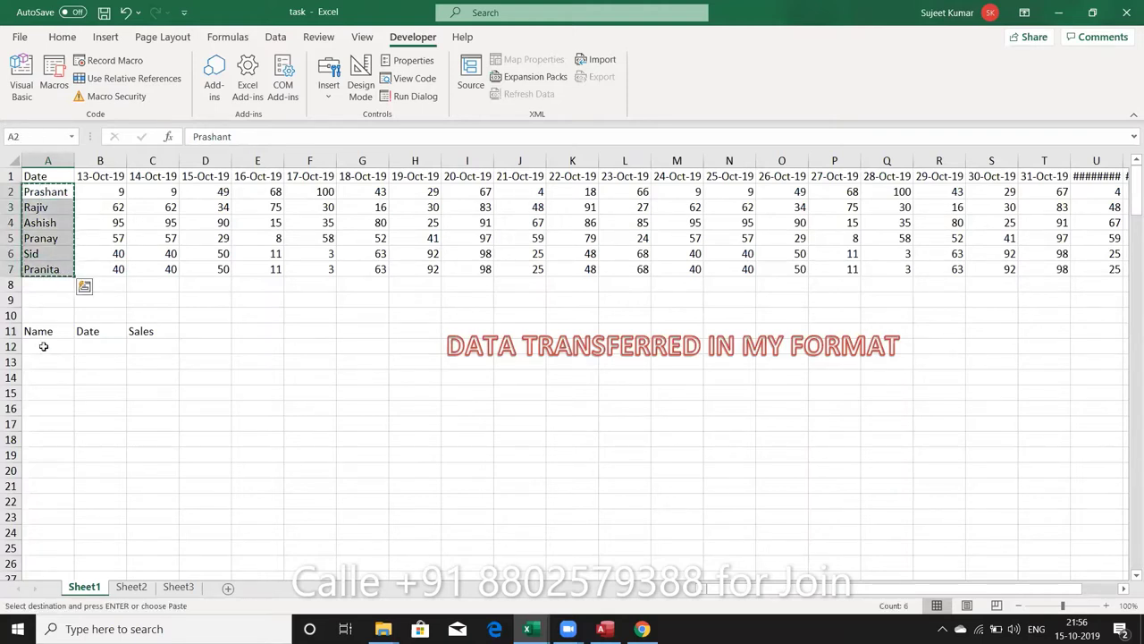
left_click(45, 346)
key("ctrl+v")
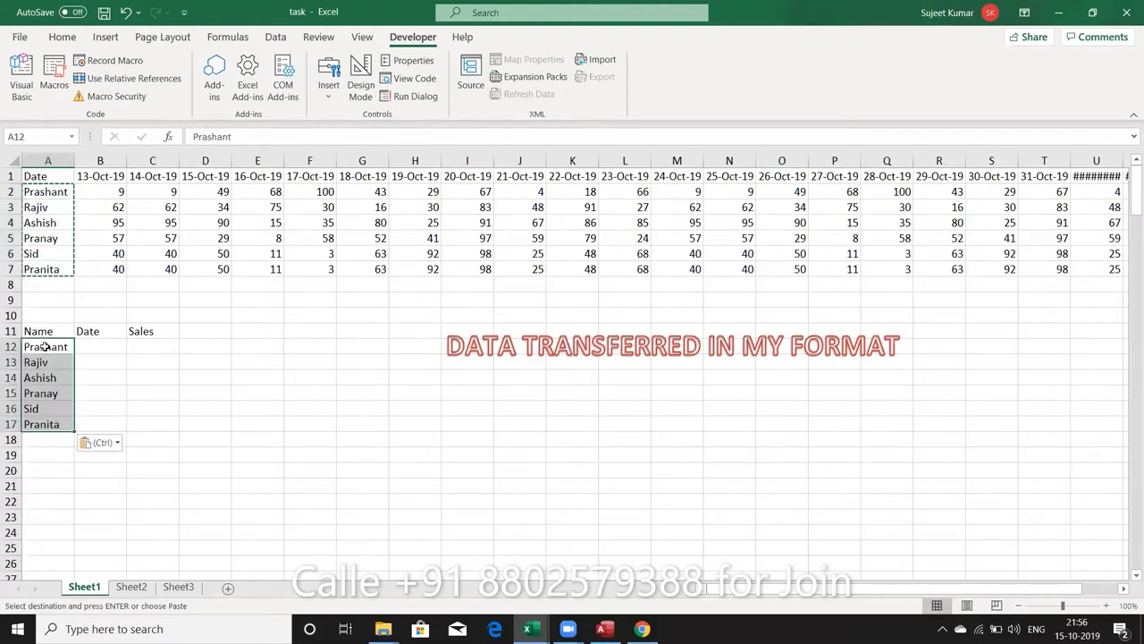
Fill B12:B17 with the 13-Oct-19 date and C12:C17 with its sales figures.
left_click(114, 177)
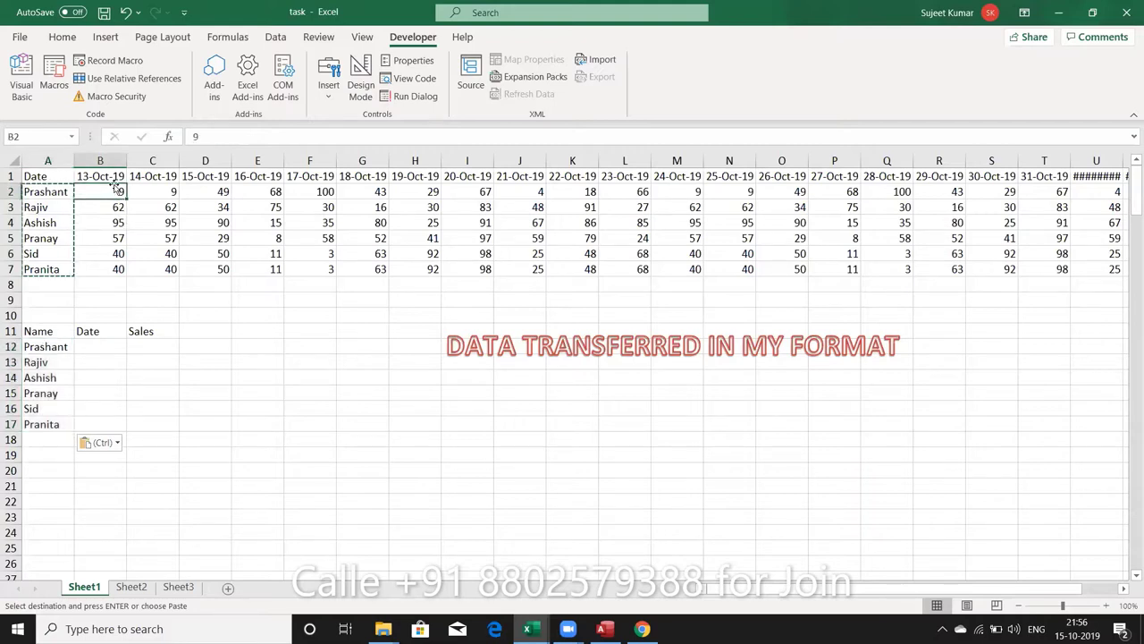
key("ctrl+c")
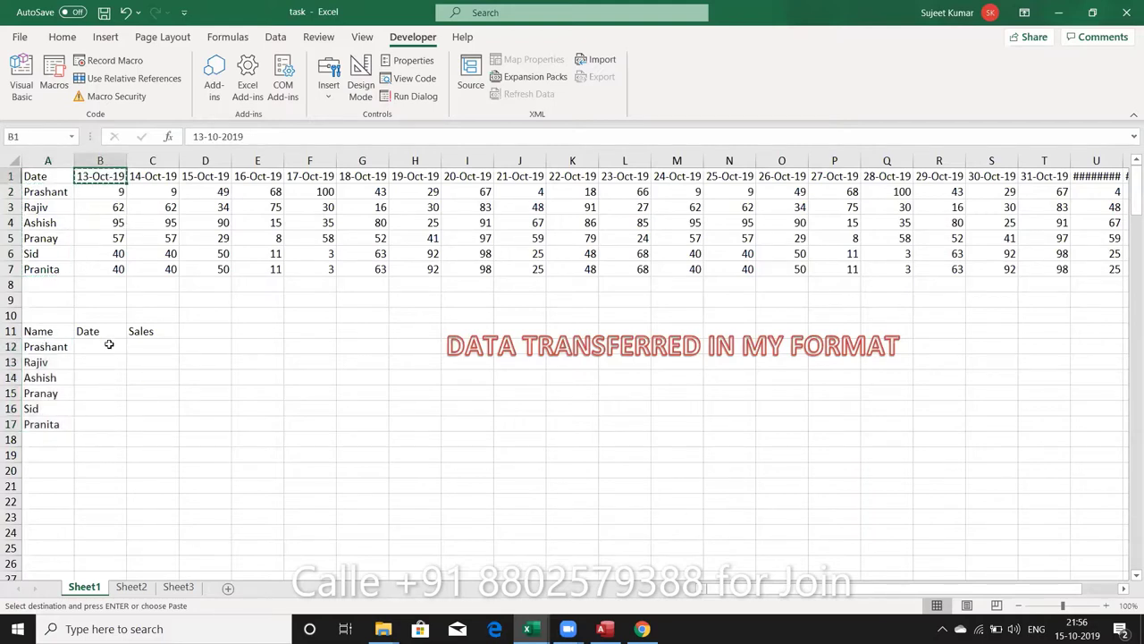
left_click_drag(107, 346, 103, 420)
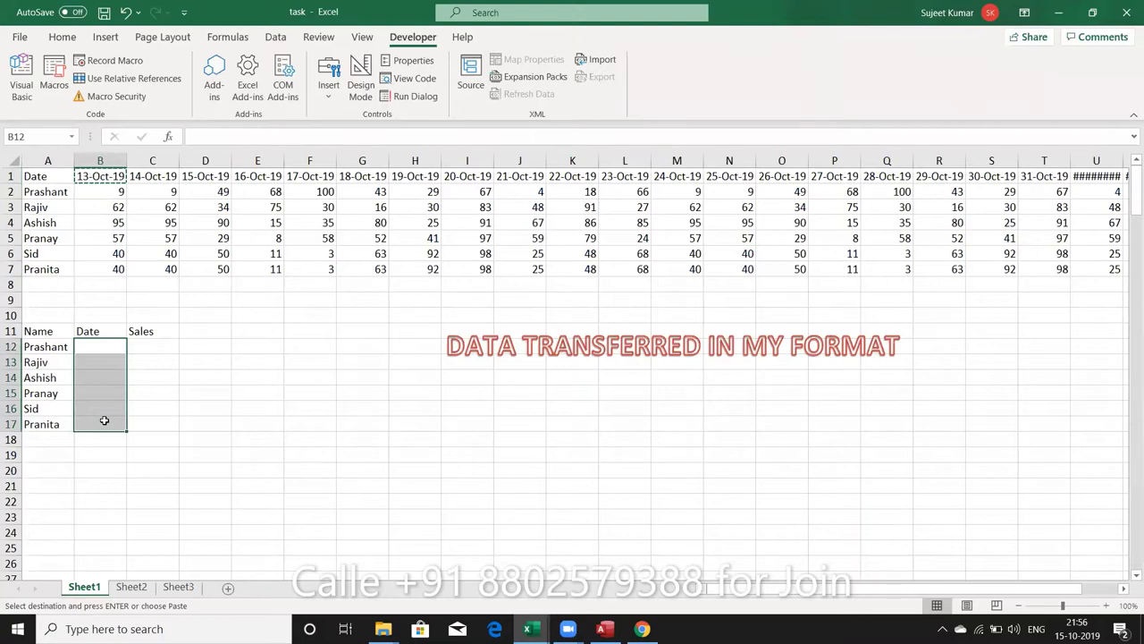
key("ctrl+v")
left_click_drag(110, 191, 99, 263)
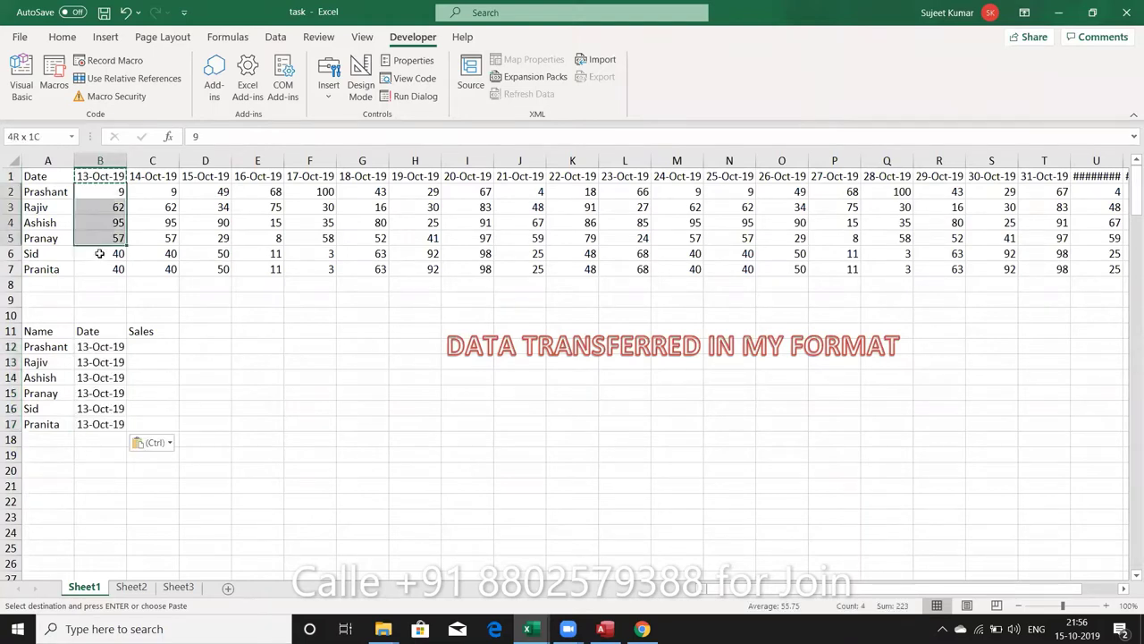
key("ctrl+c")
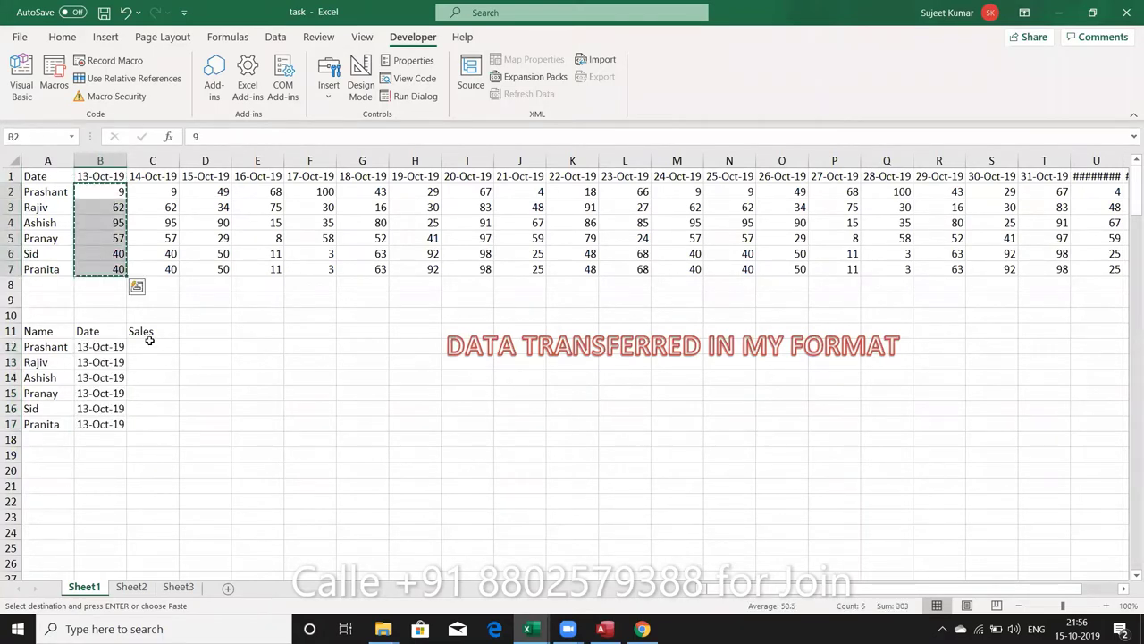
left_click(152, 349)
key("ctrl+v")
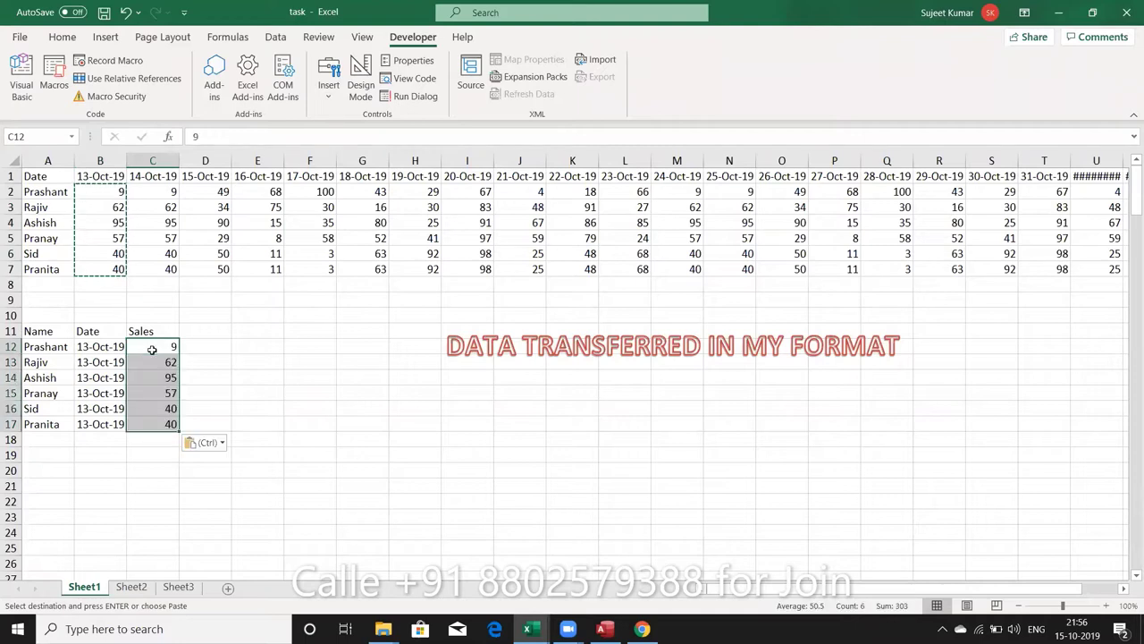
Check where the date row ends and look through the paste options.
left_click(96, 174)
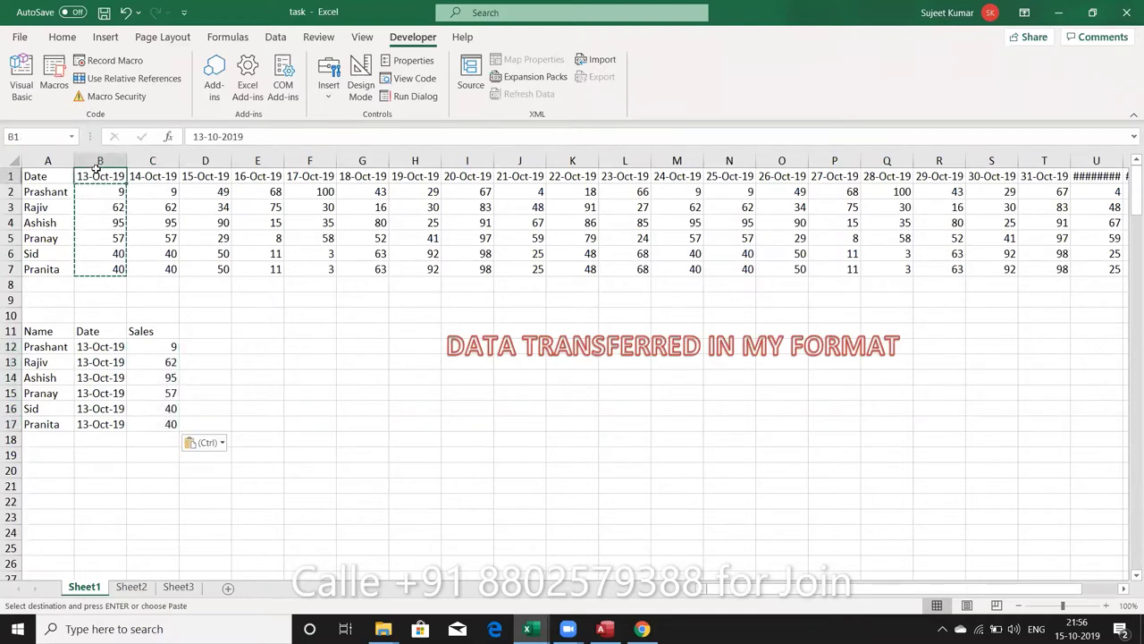
key("ctrl+Right")
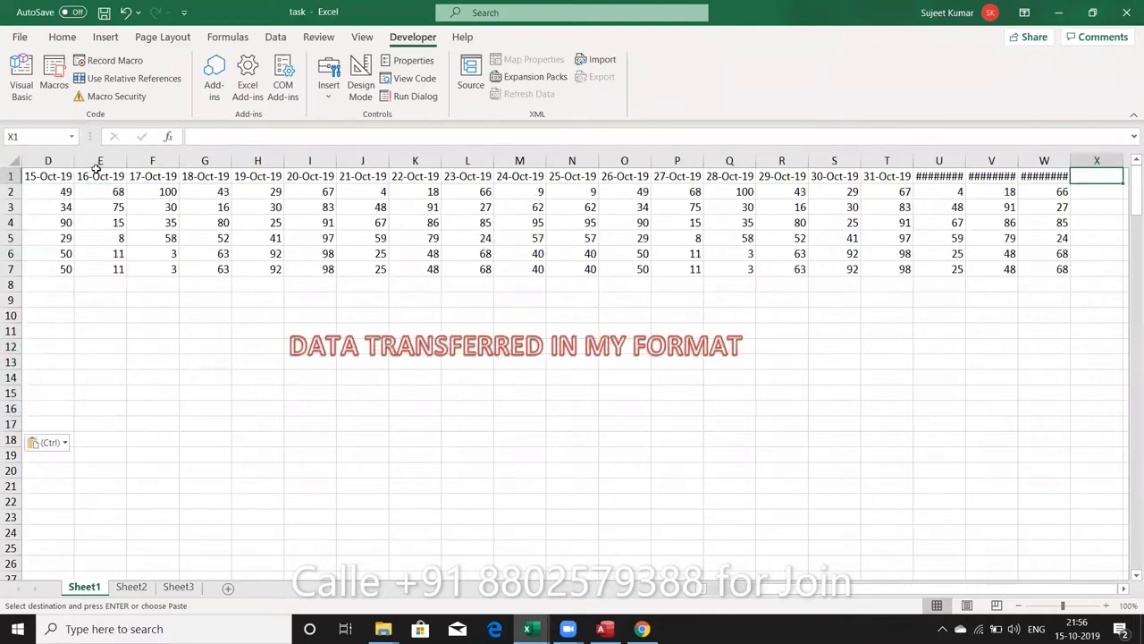
key("Down")
key("Right")
key("ctrl")
key("Left")
key("Left")
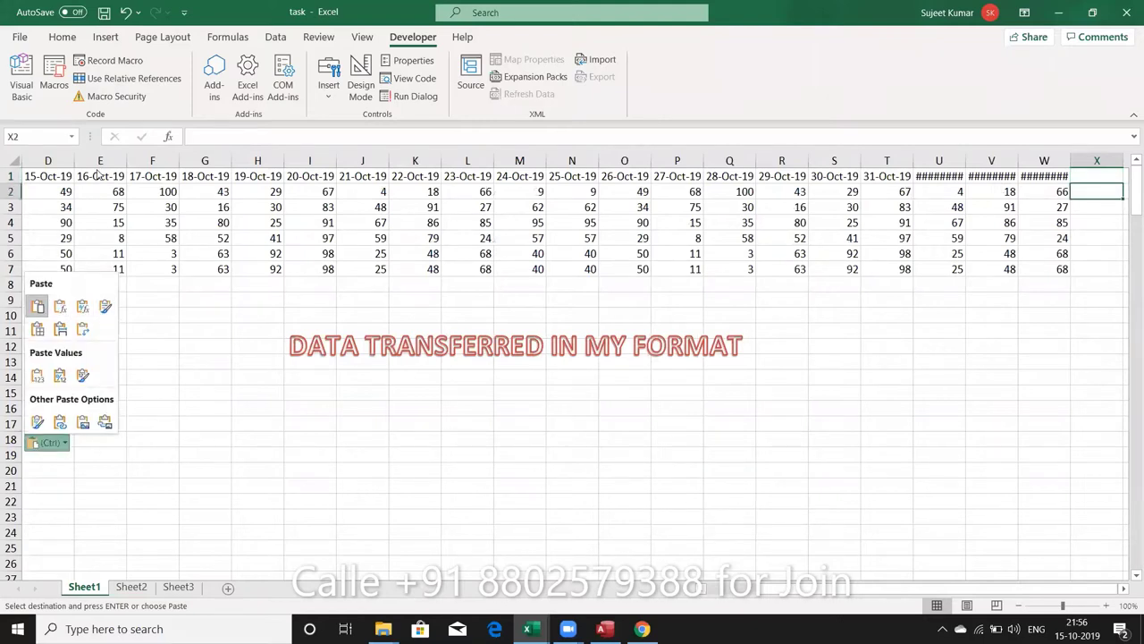
key("Escape")
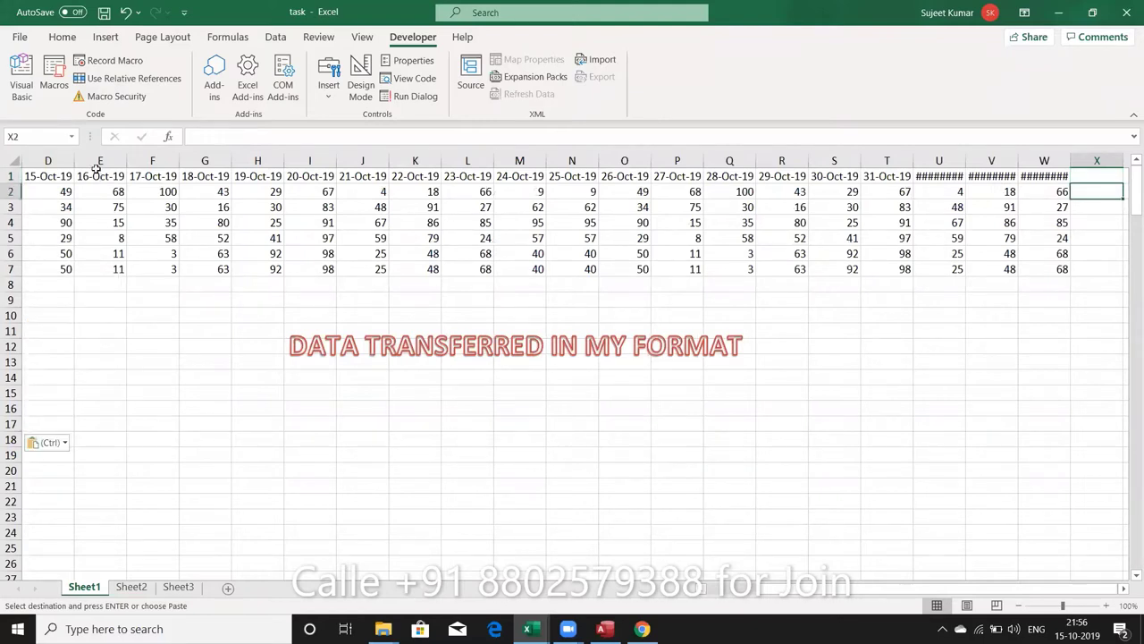
Cancel the copy, clear the trial rows A12:C17, and switch to the Visual Basic editor.
key("Escape")
key("Left")
key("Home")
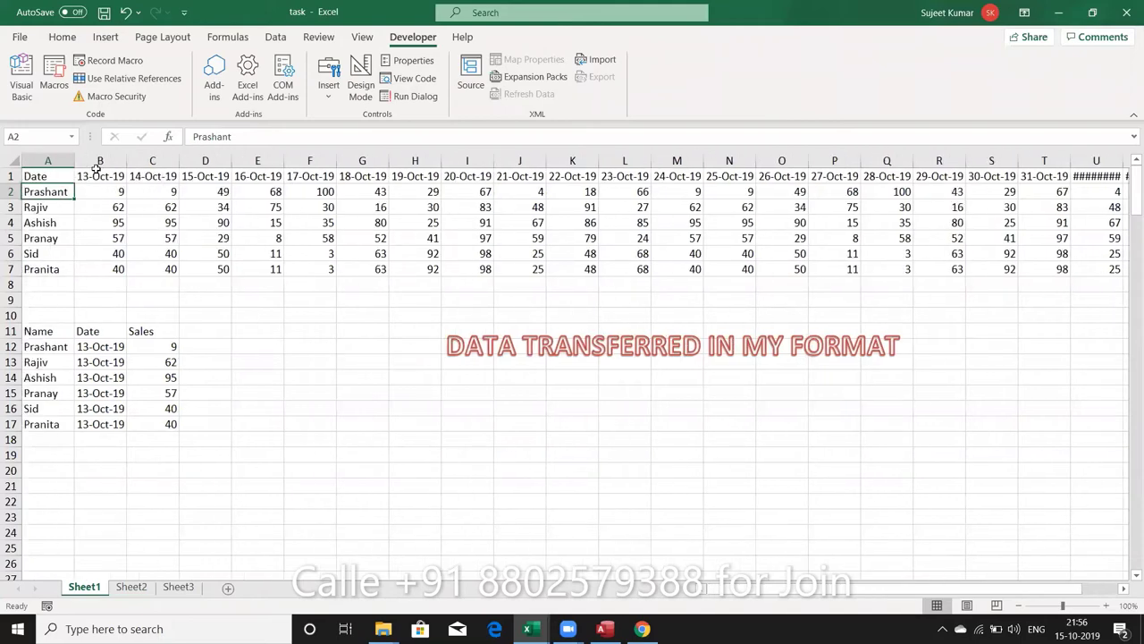
key("Down")
key("Down")
key("Down")
key("Down")
key("Down")
key("Down")
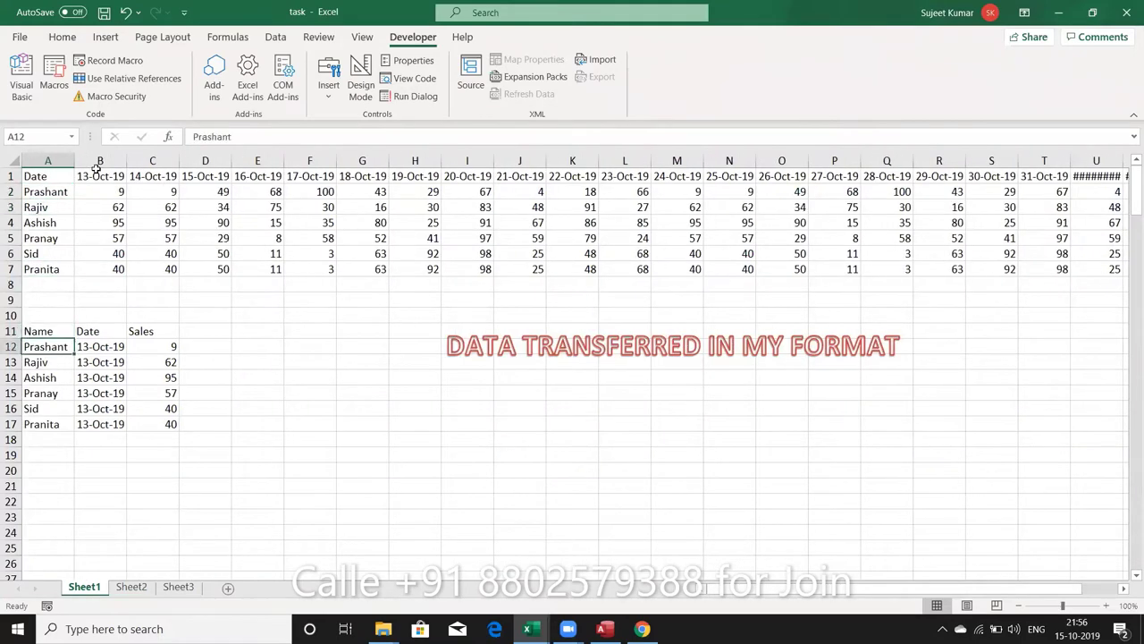
key("shift+Right")
key("shift+Right")
key("shift+Down")
key("shift+Down")
key("shift+Down")
key("Delete")
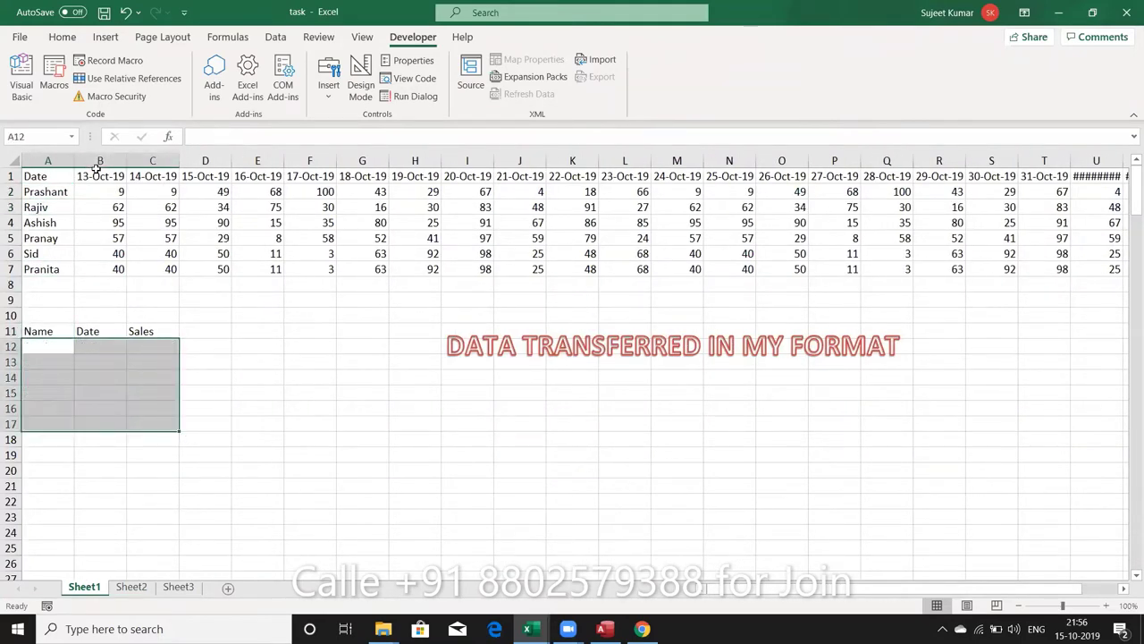
key("alt+Tab")
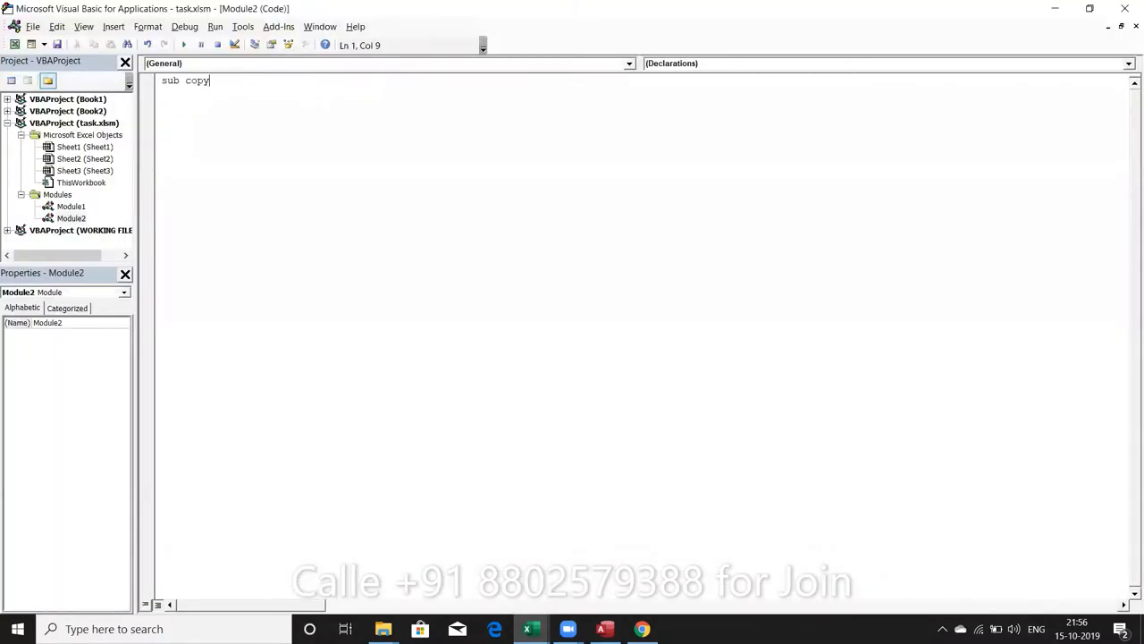
Create the Sub copy() macro in Module2 and begin its loop with 'for i = 2 to'.
type("(")
type(")")
key("Return")
key("Return")
key("Return")
key("Return")
key("Return")
key("Up")
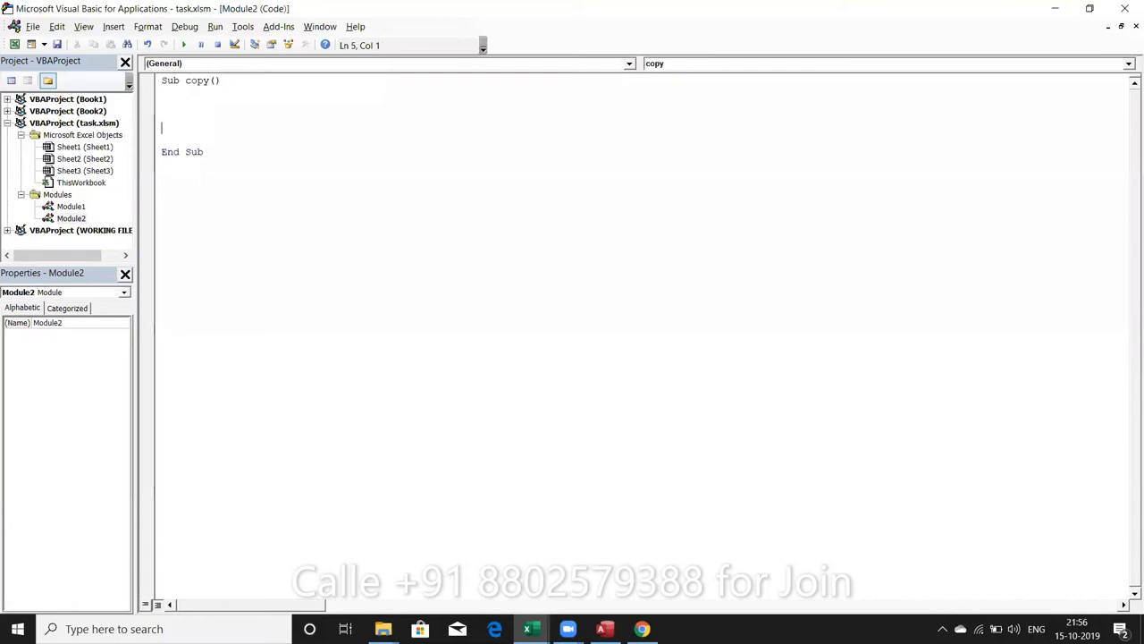
key("Up")
type("for ")
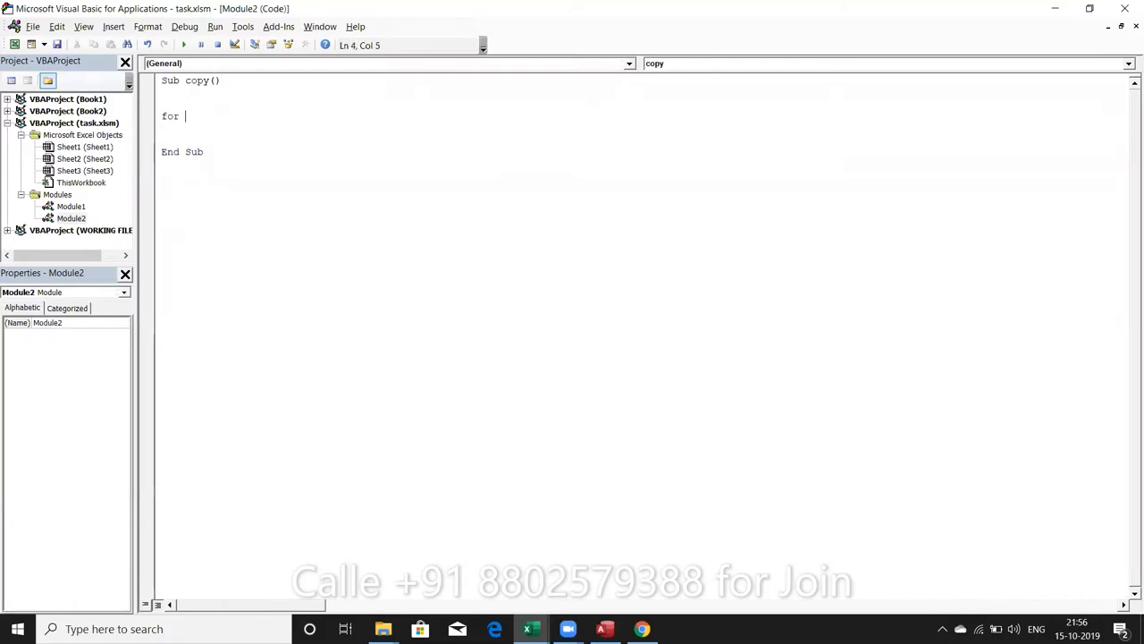
type("i = ")
type("2t")
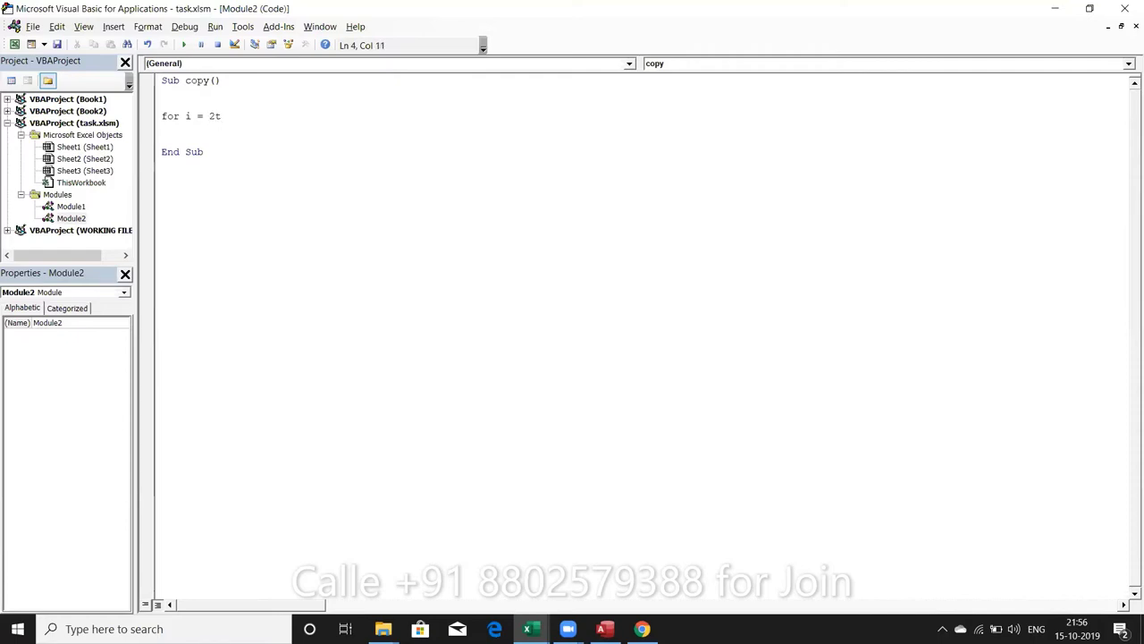
key("BackSpace")
type("to")
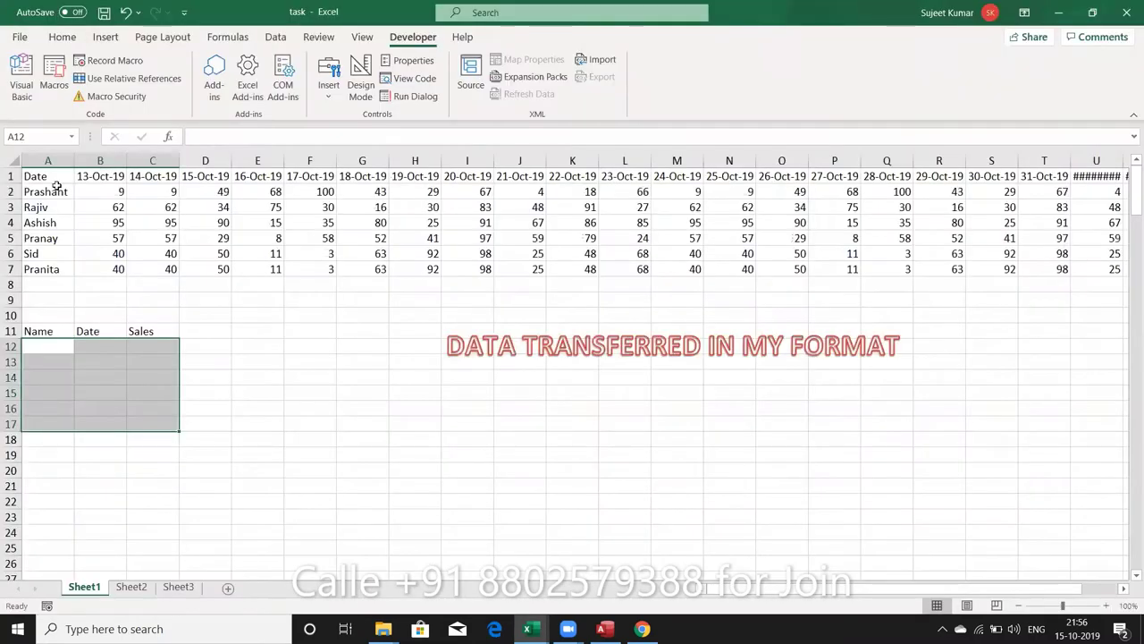
Verify the dates in row 1 run from B1 to W1, with X1 empty.
left_click(83, 176)
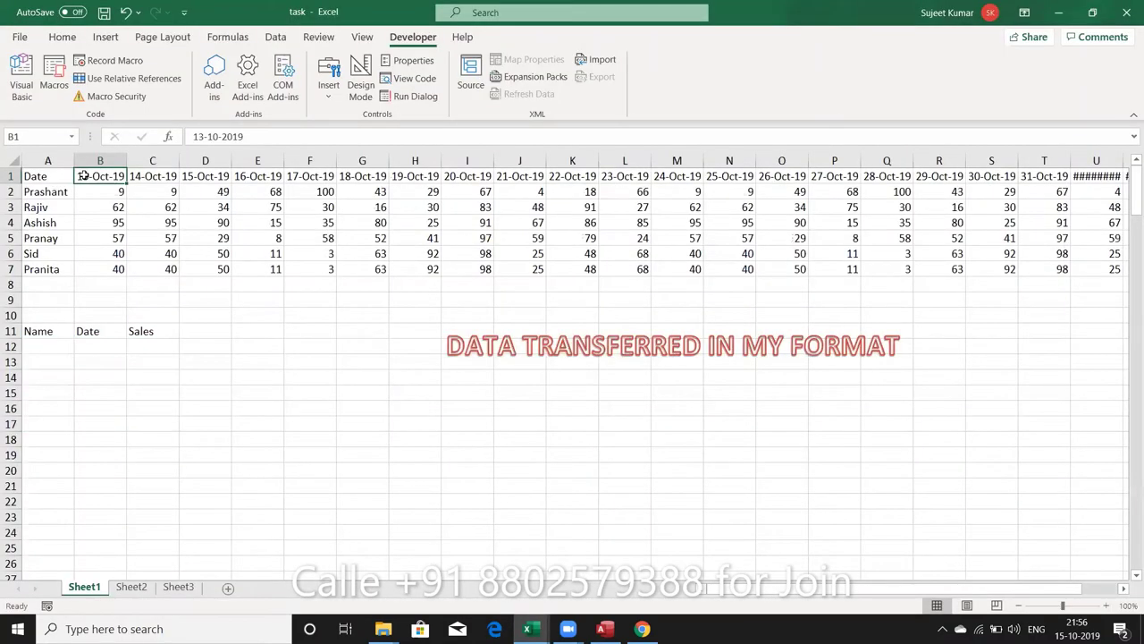
key("ctrl+Right")
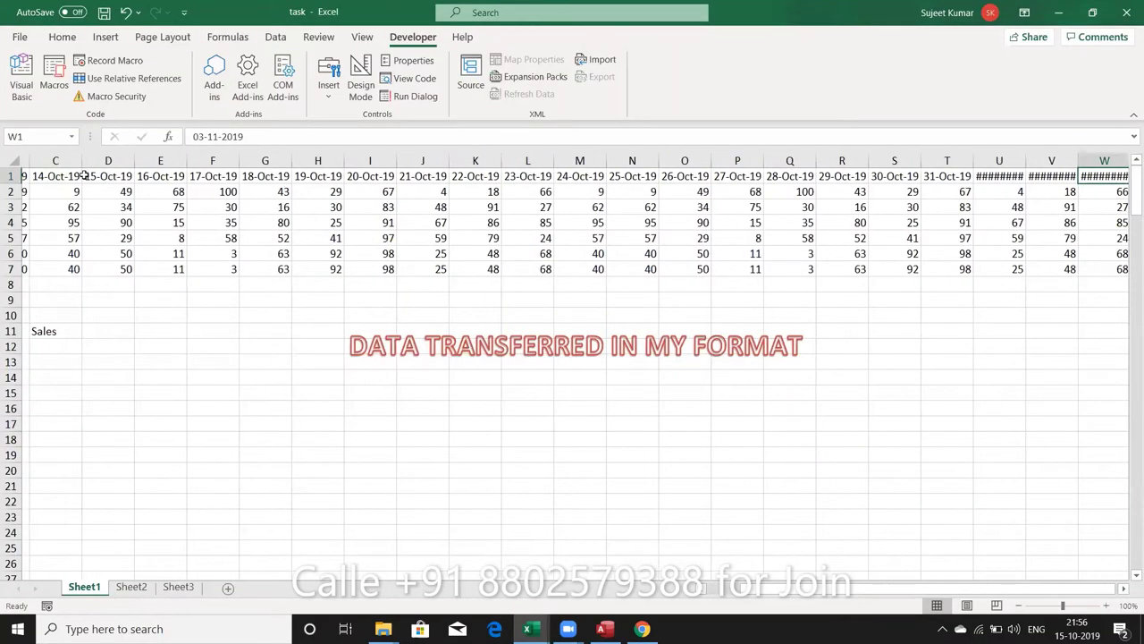
key("Right")
key("Left")
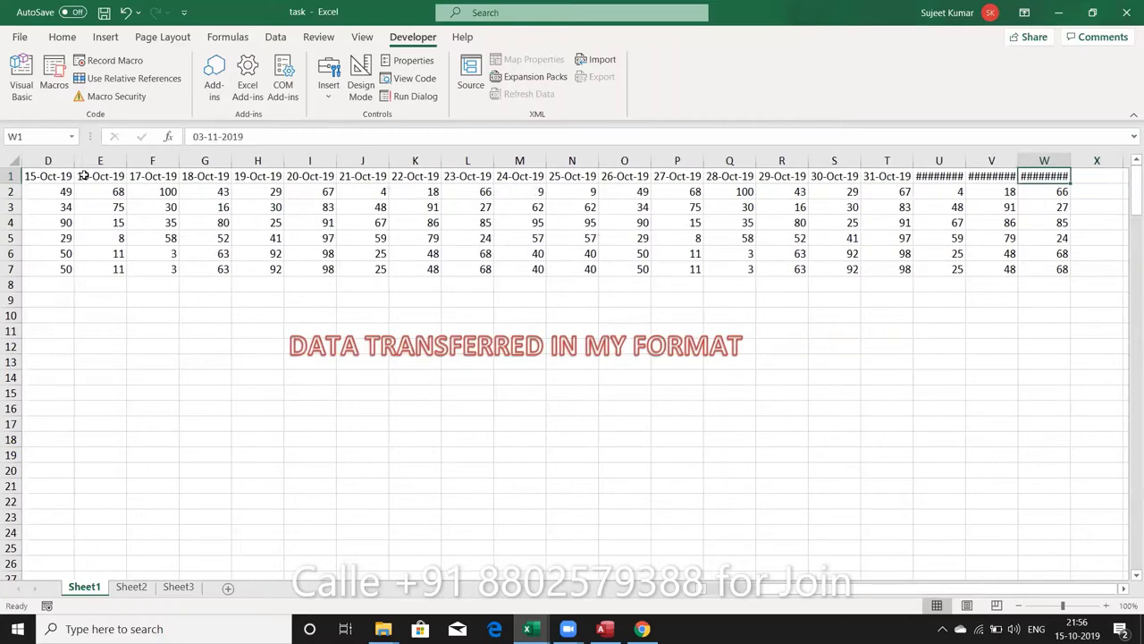
key("alt+Tab")
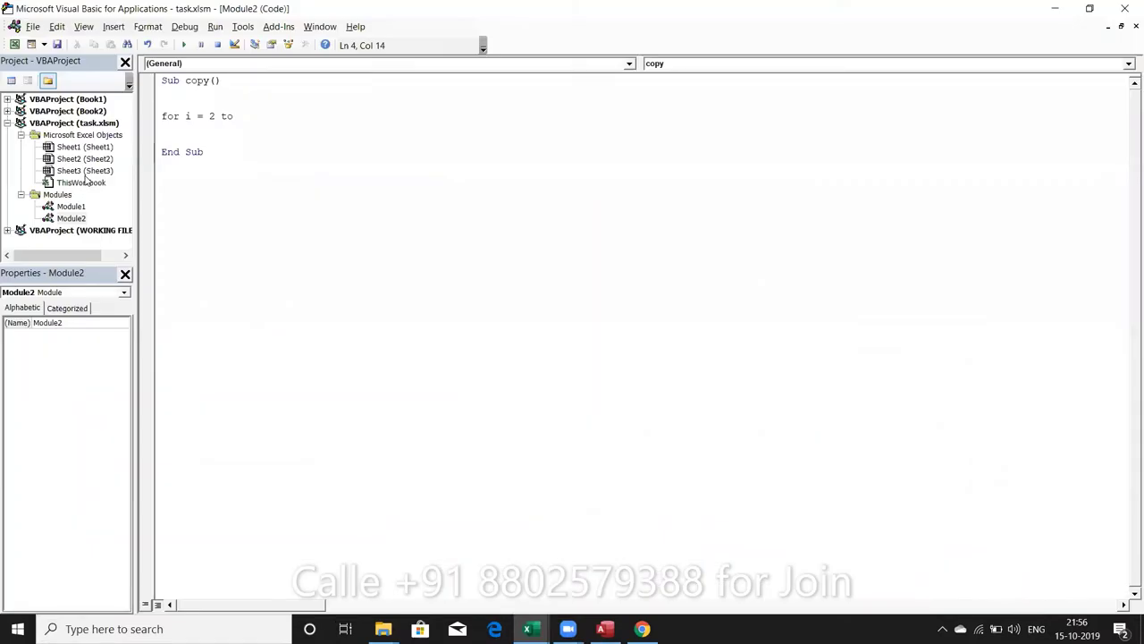
Finish the loop header with Range("A1").End(xlToRight).Column and close it with Next i.
type("r")
type("an")
type("ge(")
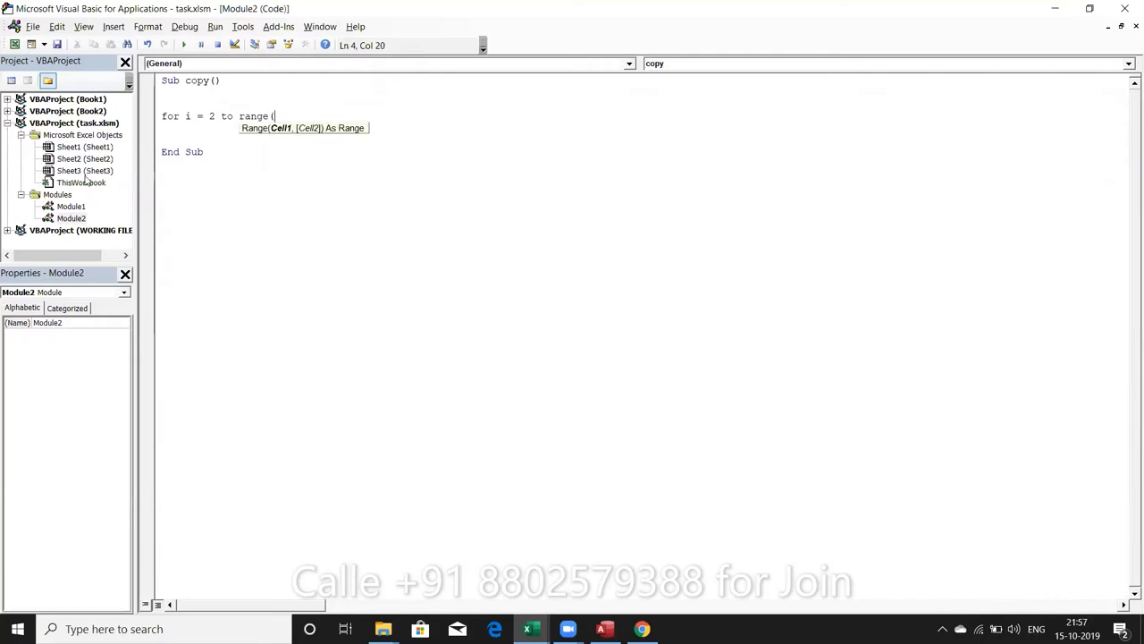
type("\"A1\"")
type(").")
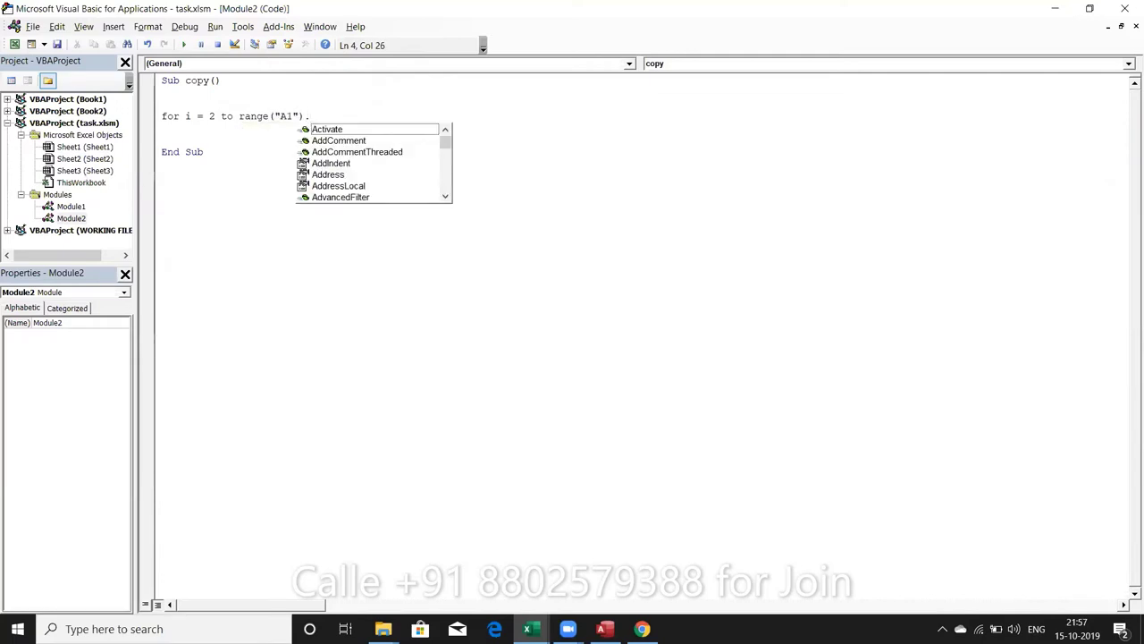
type("en")
key("Tab")
type("(")
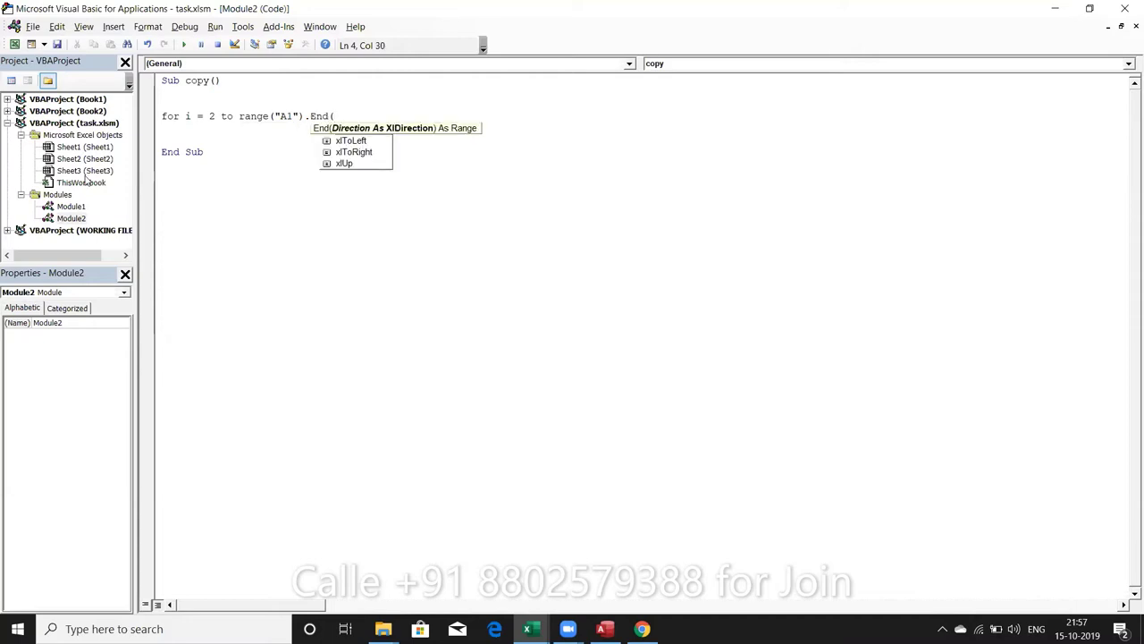
key("Down")
key("Down")
key("Tab")
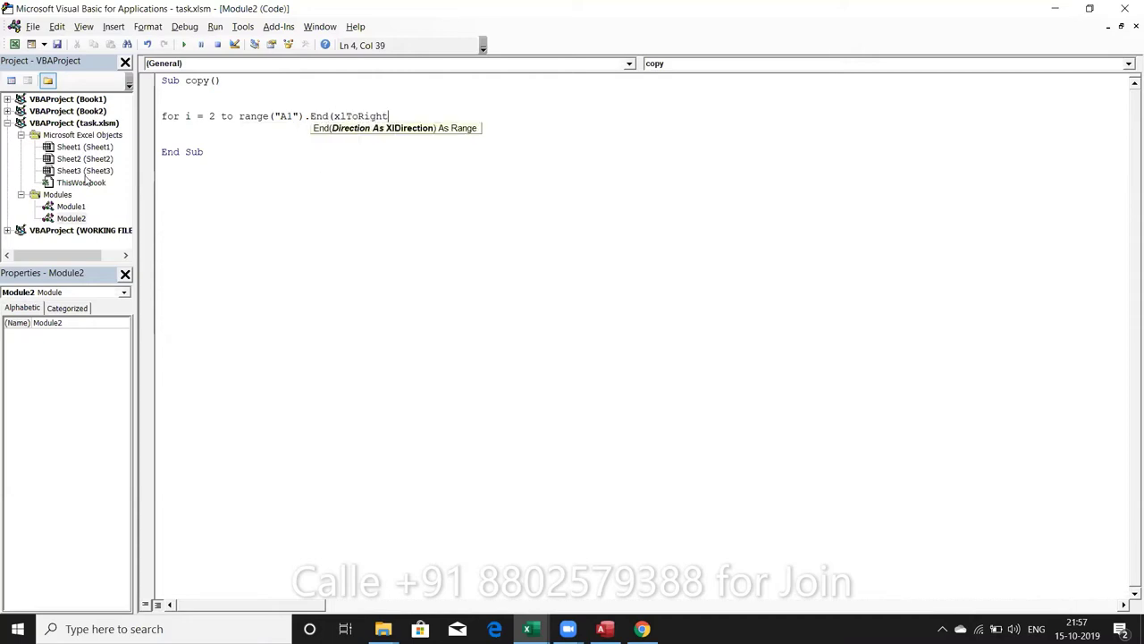
type(").co")
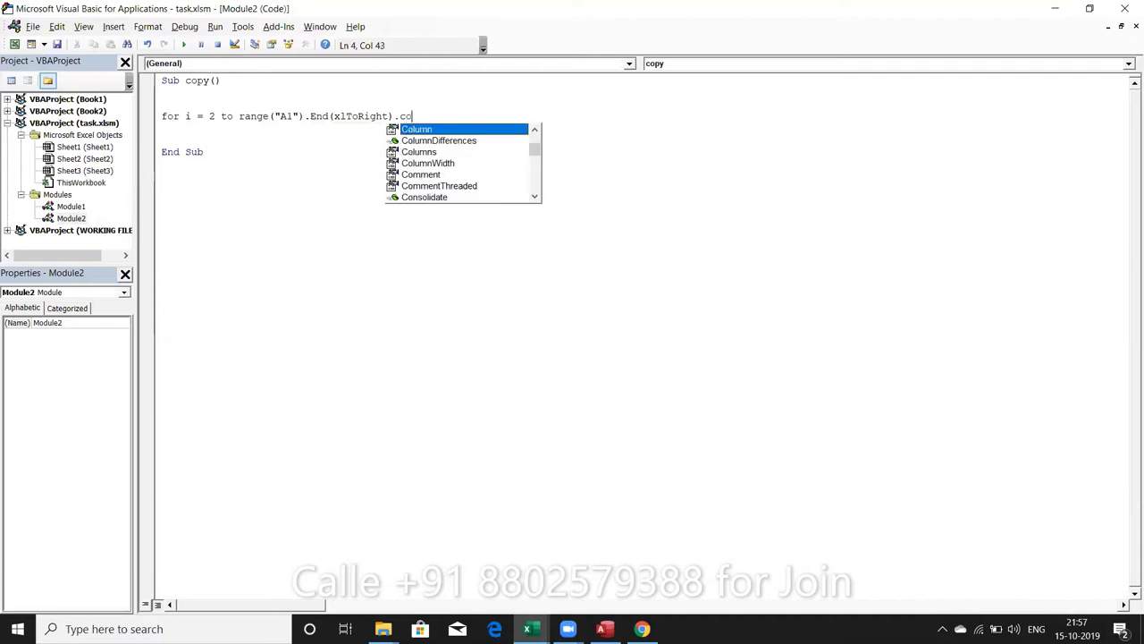
key("Tab")
key("Return")
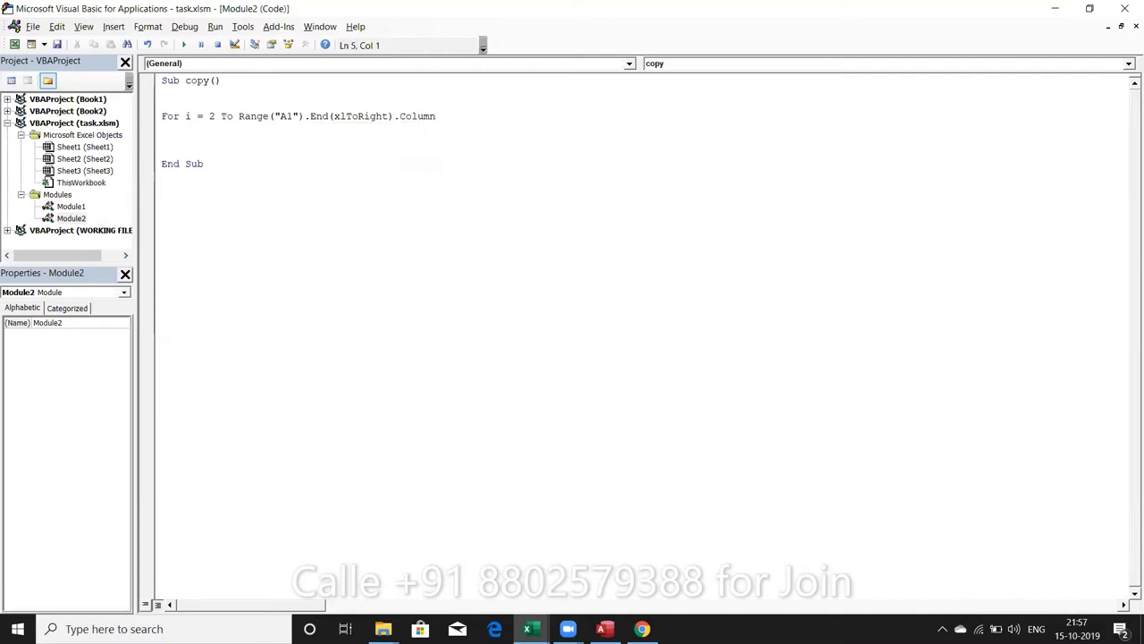
key("Return")
key("Return")
key("Return")
type("N")
type("EXT")
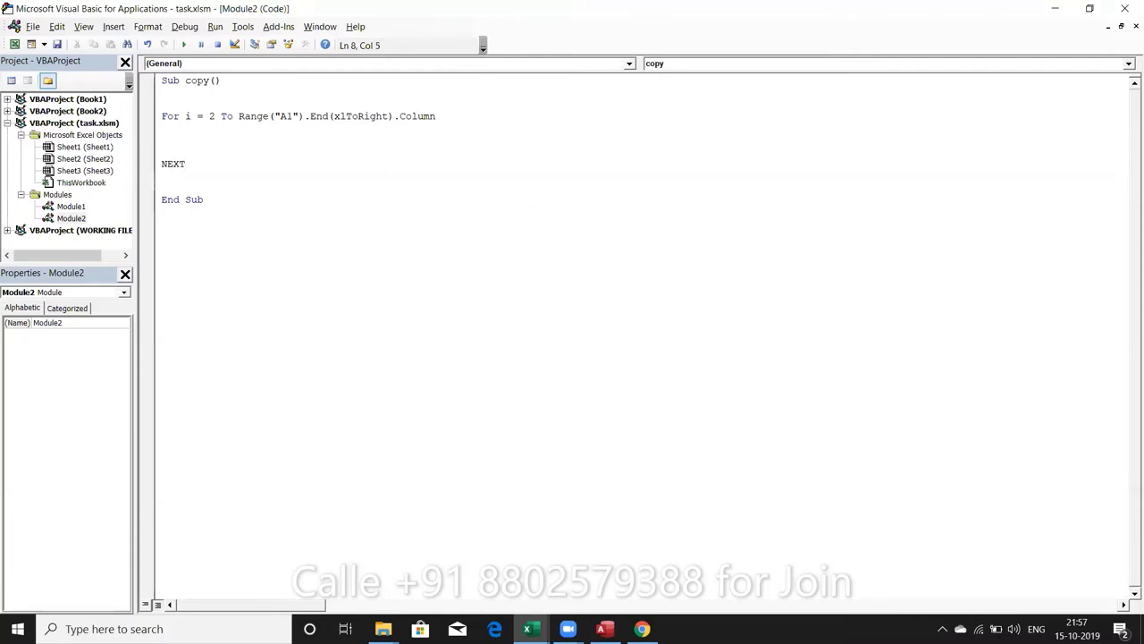
type(" I")
key("Up")
key("Up")
key("Up")
Check the names block A2:A7 in Excel and start a Range("A2:A7") line inside the loop.
key("alt+F11")
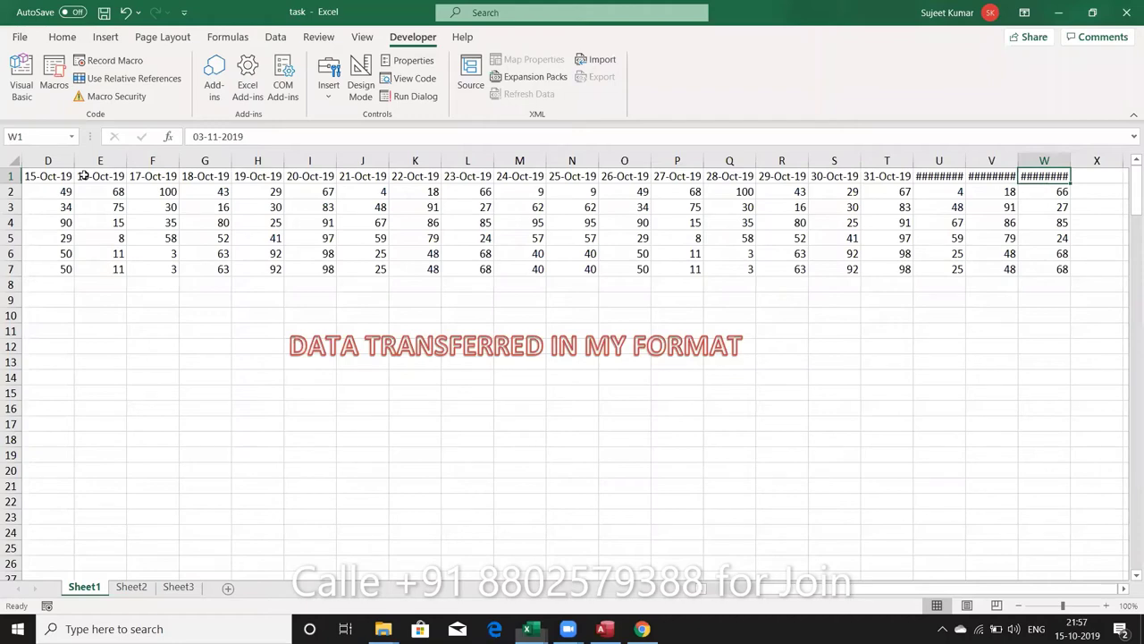
key("ctrl+shift+m")
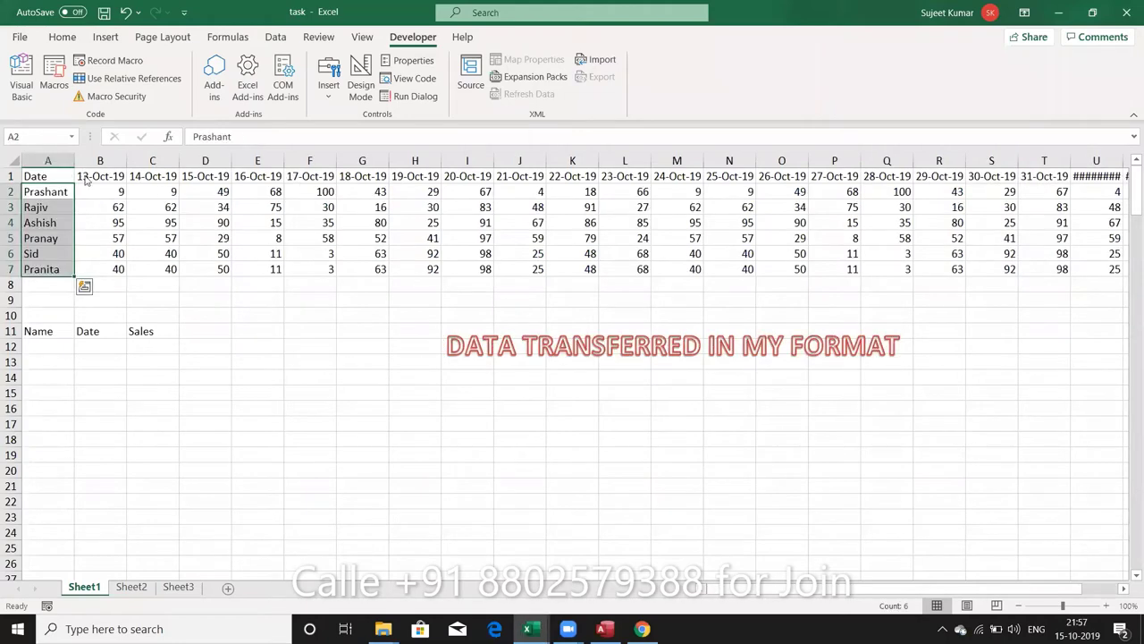
key("alt+F11")
type("RANGE(")
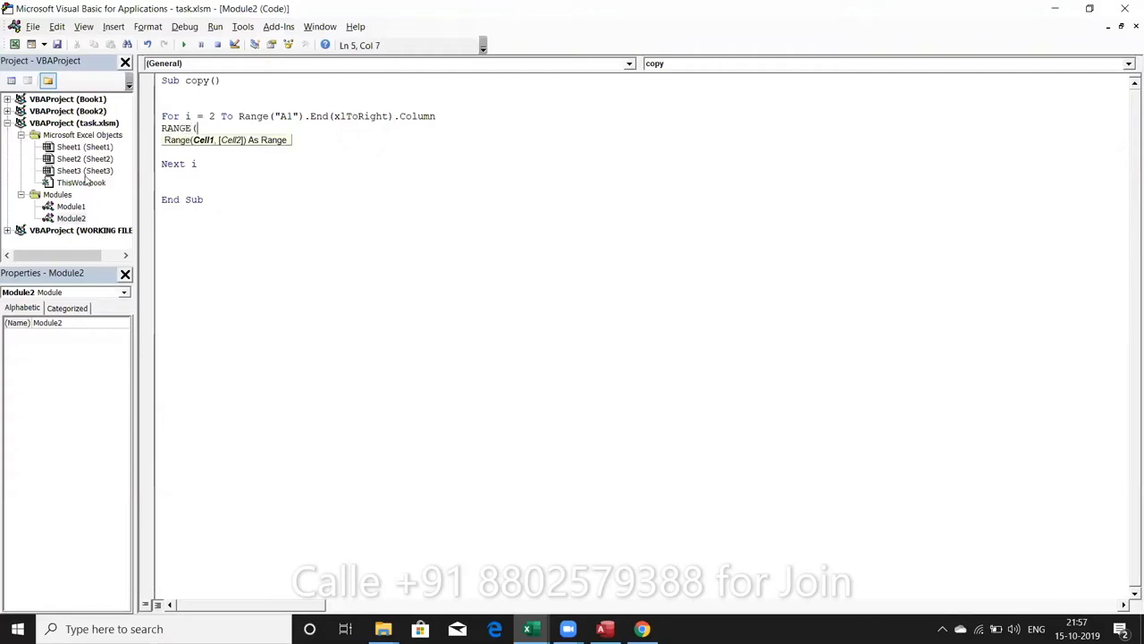
type("\"a")
type("2:a")
type("7")
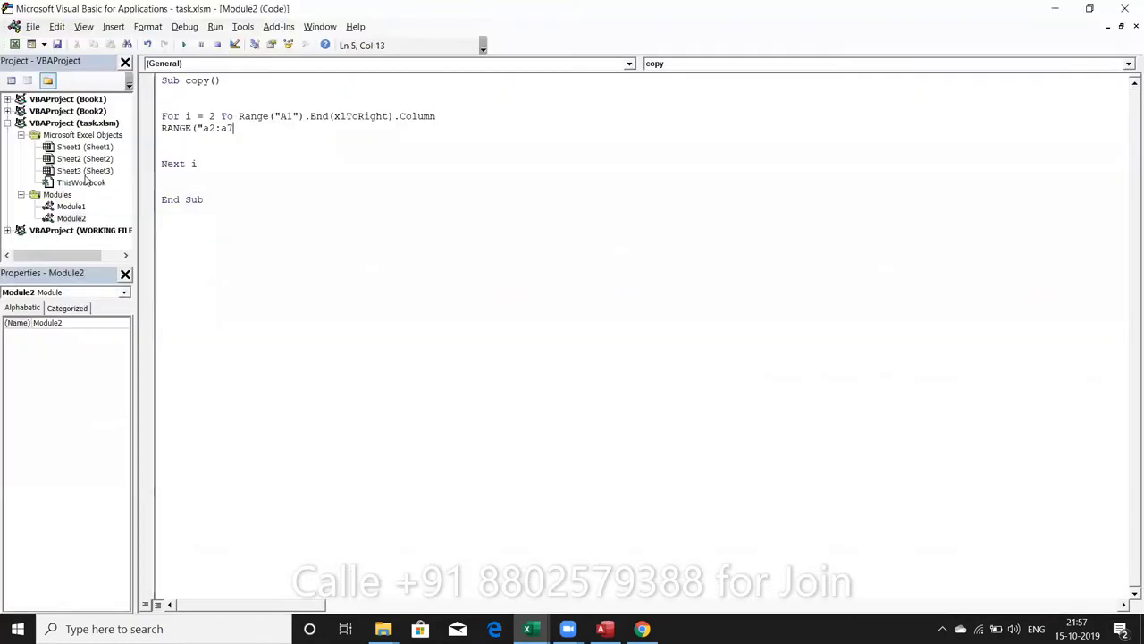
type("\")")
type(".V")
Complete the loop's first statement as Range("a2:a7").Copy.
key("Down")
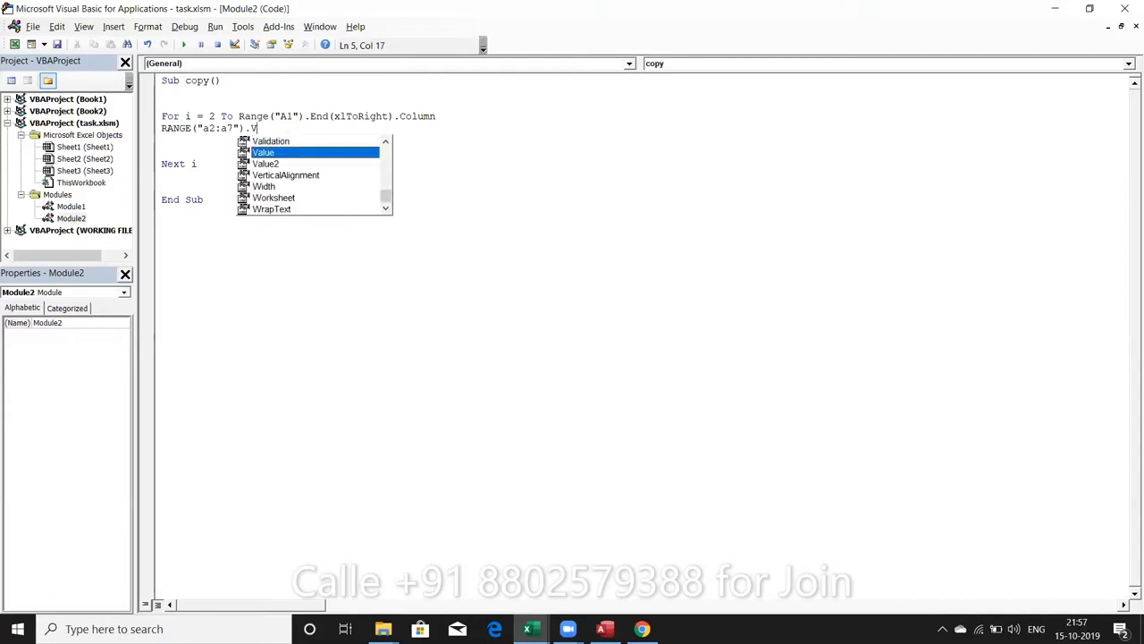
key("BackSpace")
type("C")
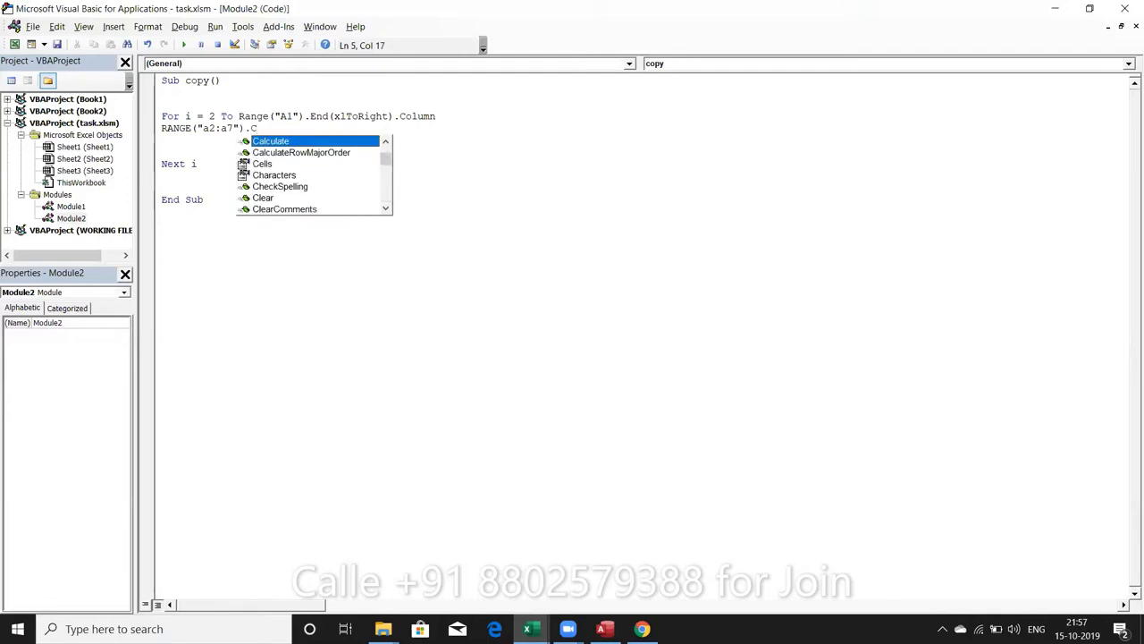
type("opy")
key("Return")
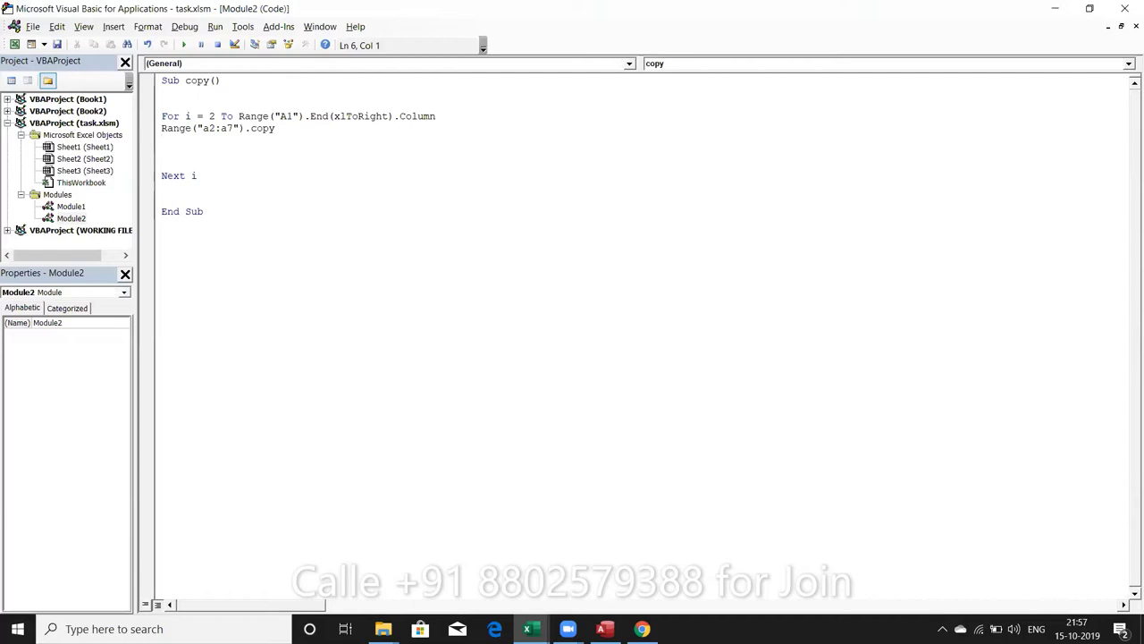
Add Range("a65000").End(xlUp).Offset(1, 0).PasteSpecial to paste below column A's last entry.
type("Range(")
type("a65000")
type("\")")
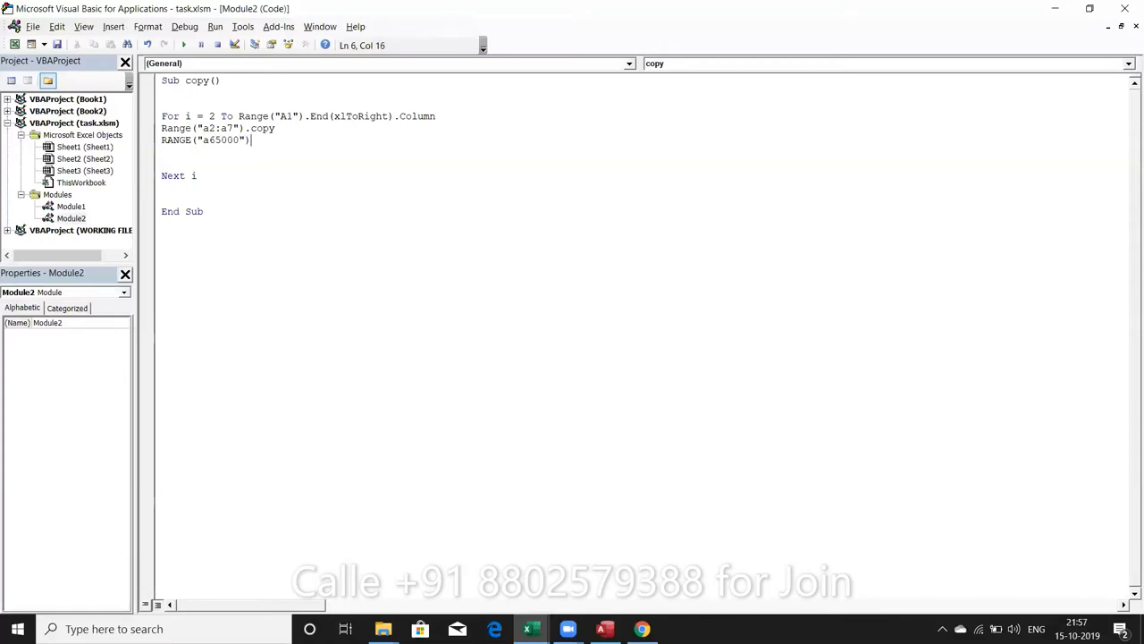
type(".EN")
key("Tab")
type("(")
key("Down")
key("Down")
key("Down")
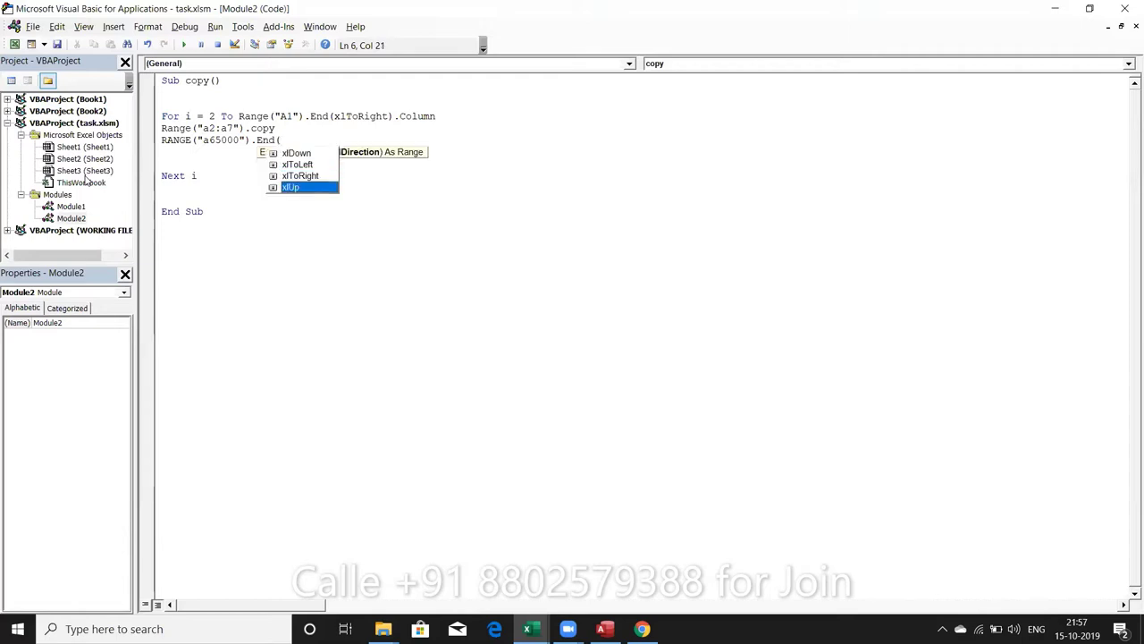
key("Tab")
type(").")
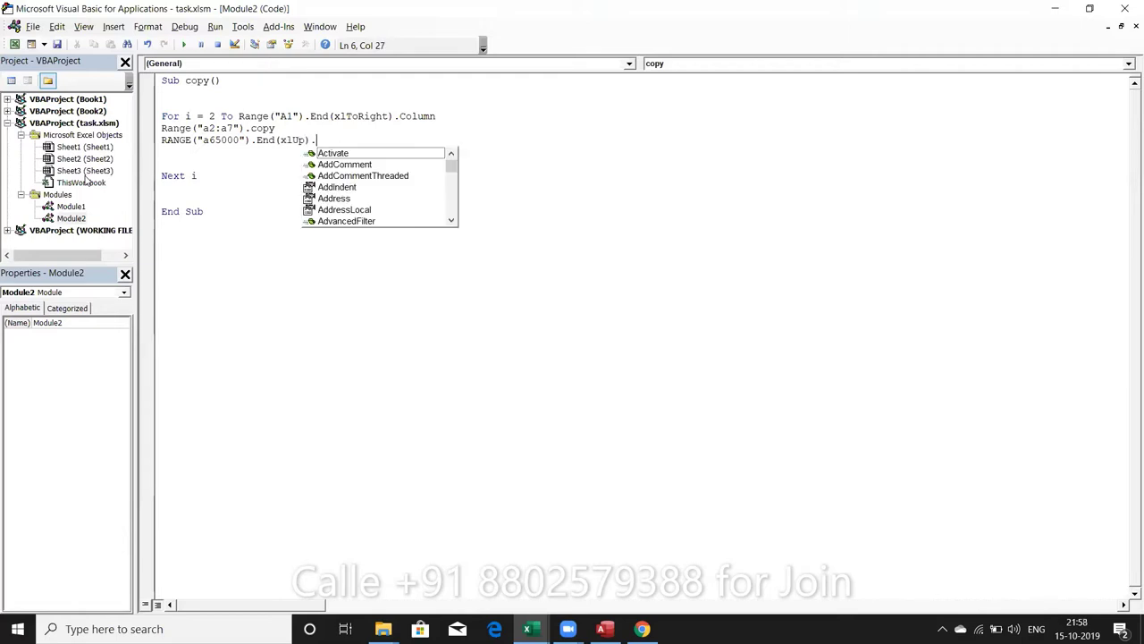
type("of")
key("Tab")
type("(")
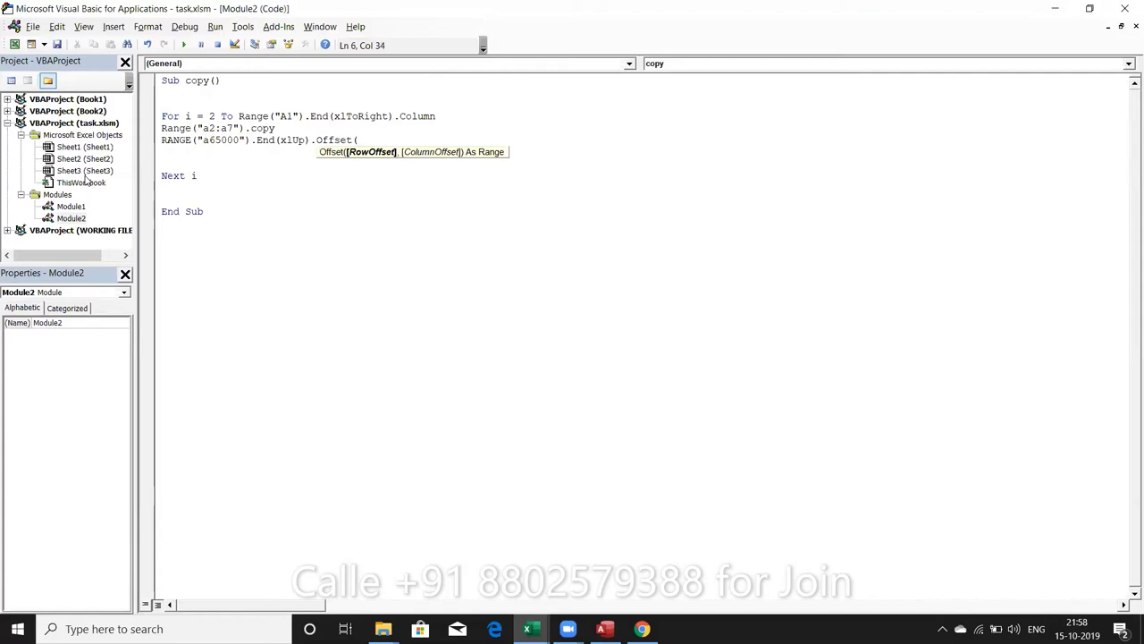
type("0")
key("BackSpace")
type("1,0")
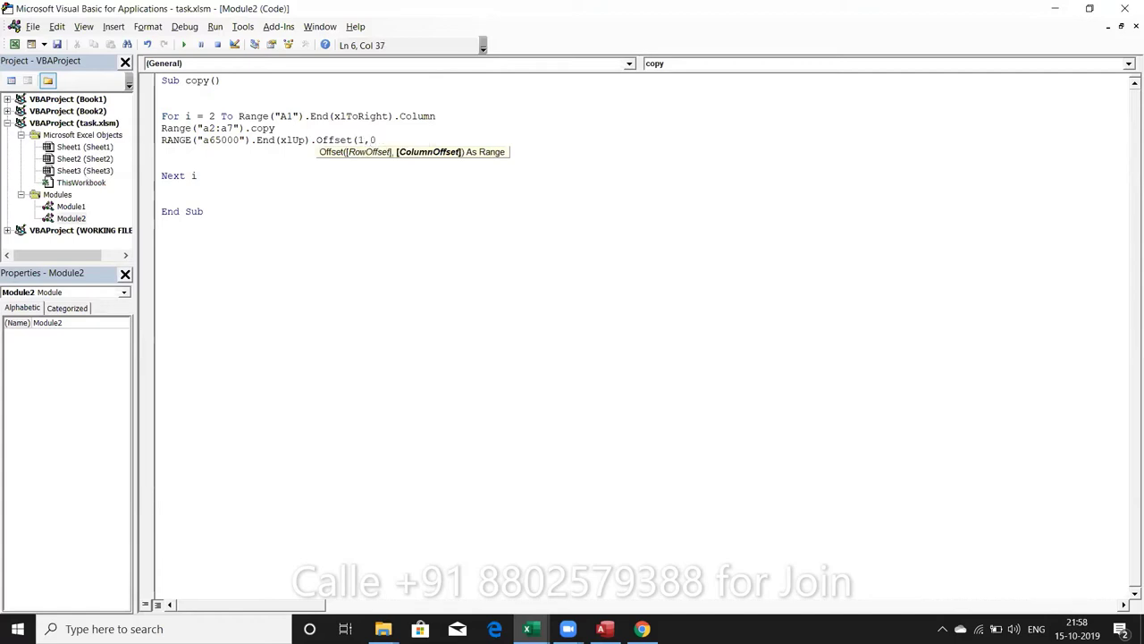
type(").P")
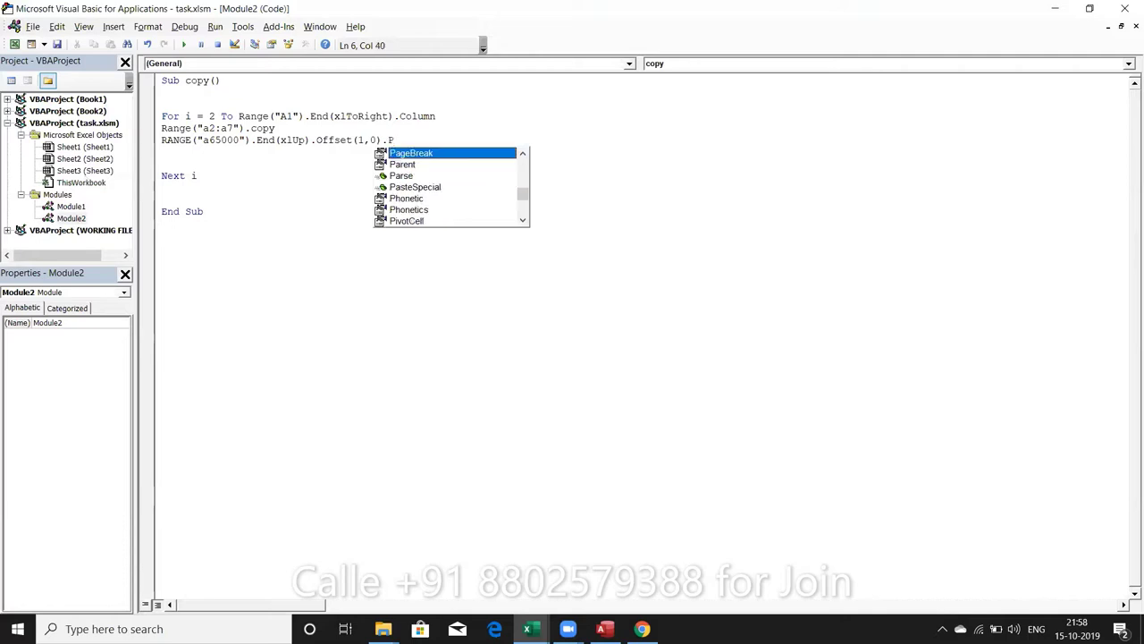
key("Down")
key("Down")
key("Down")
key("Tab")
key("Return")
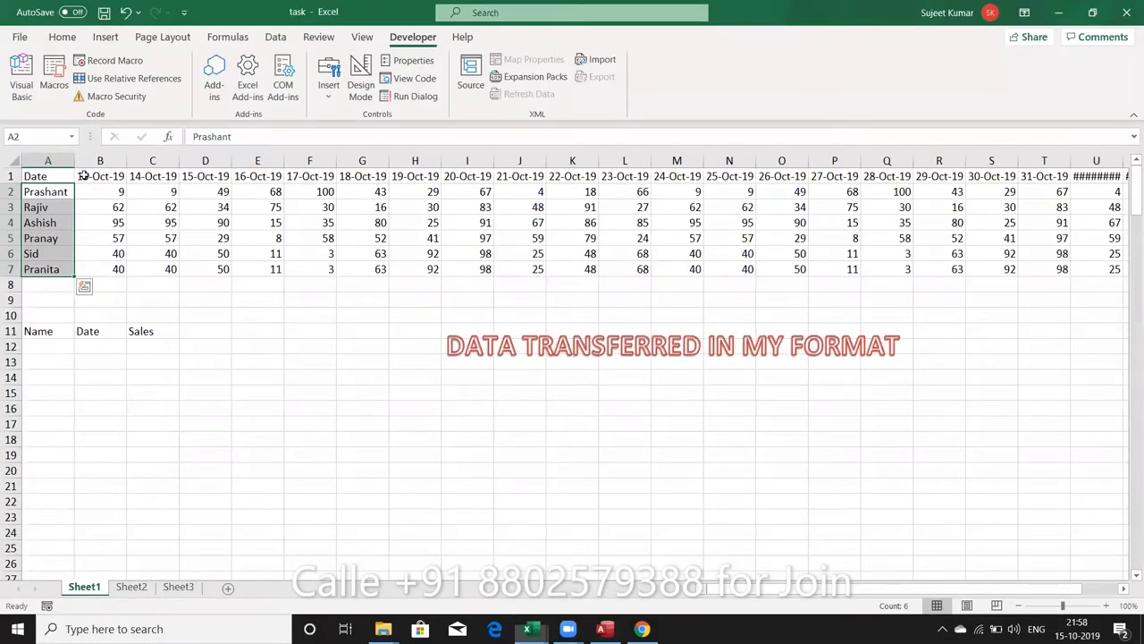
Paste the copied names into A12:A17 under the Name heading, then deselect them.
key("ctrl+c")
key("Down")
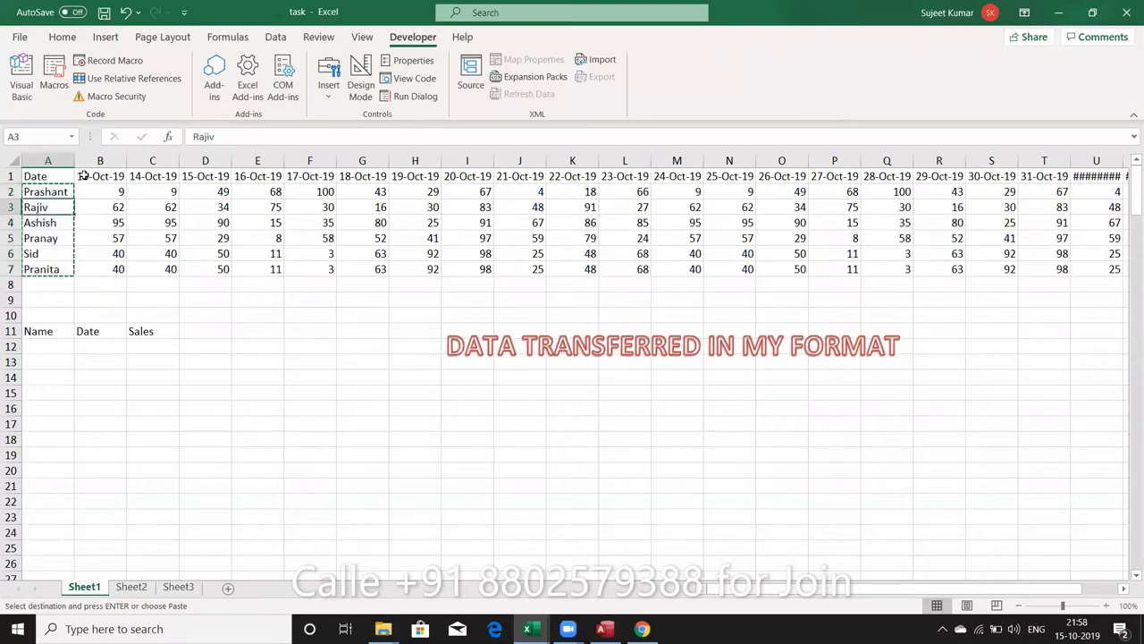
key("Down")
key("Down")
key("Down")
key("Down")
key("Down")
key("Down")
key("Down")
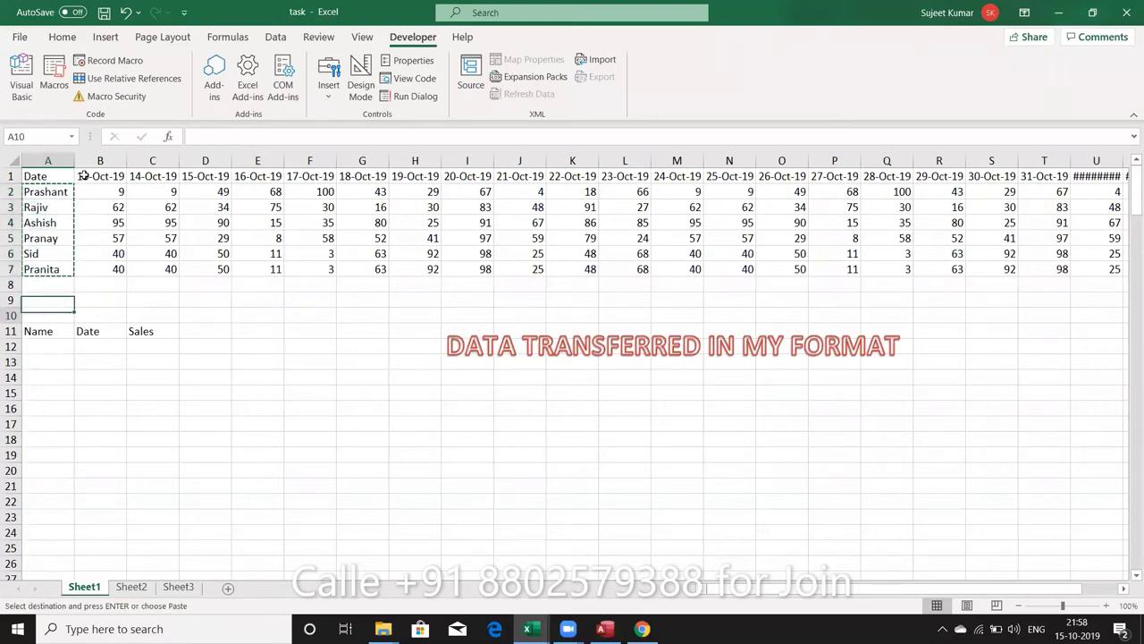
key("Down")
key("Down")
key("ctrl+v")
key("Escape")
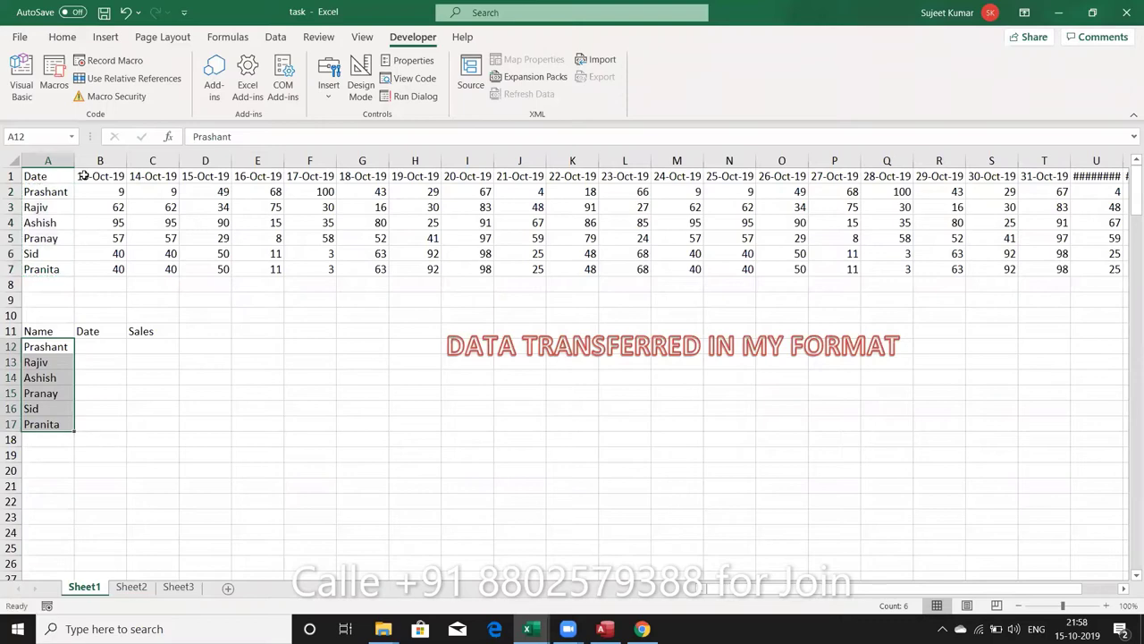
left_click(63, 472)
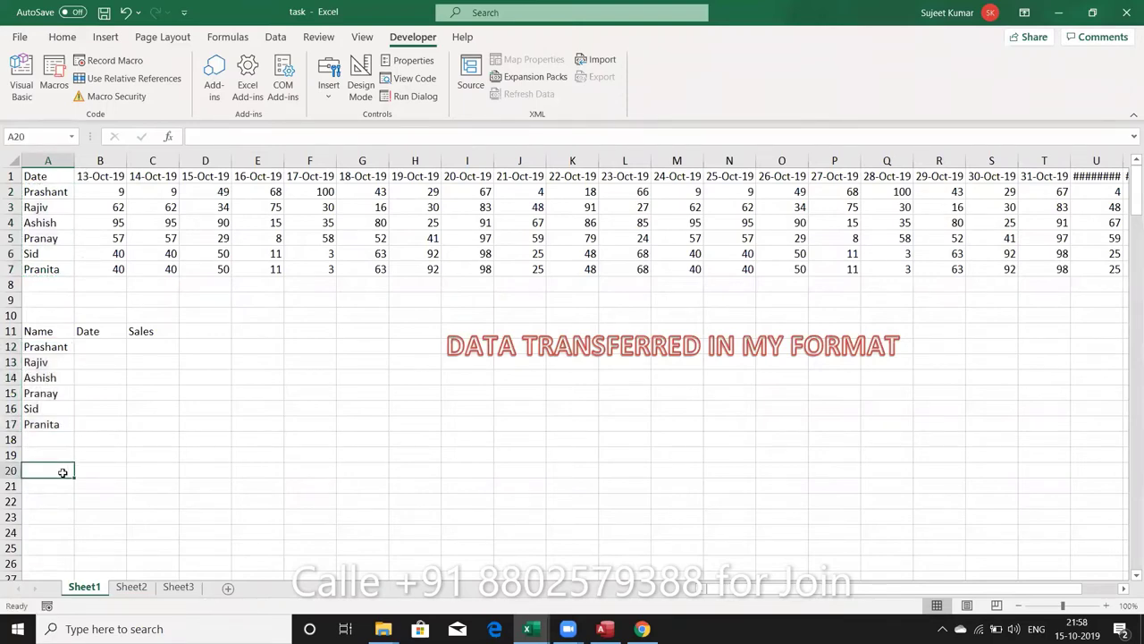
key("alt+F11")
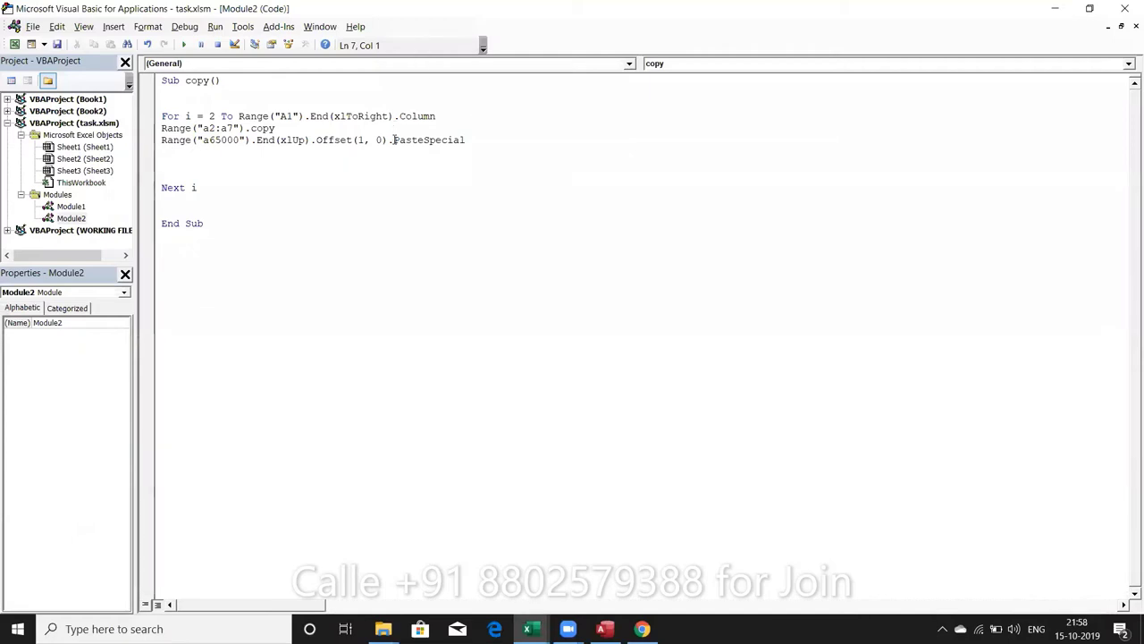
Declare Dim R As Long on the line below Sub copy().
left_click(181, 103)
key("Up")
type("DIM ")
type("R AS ")
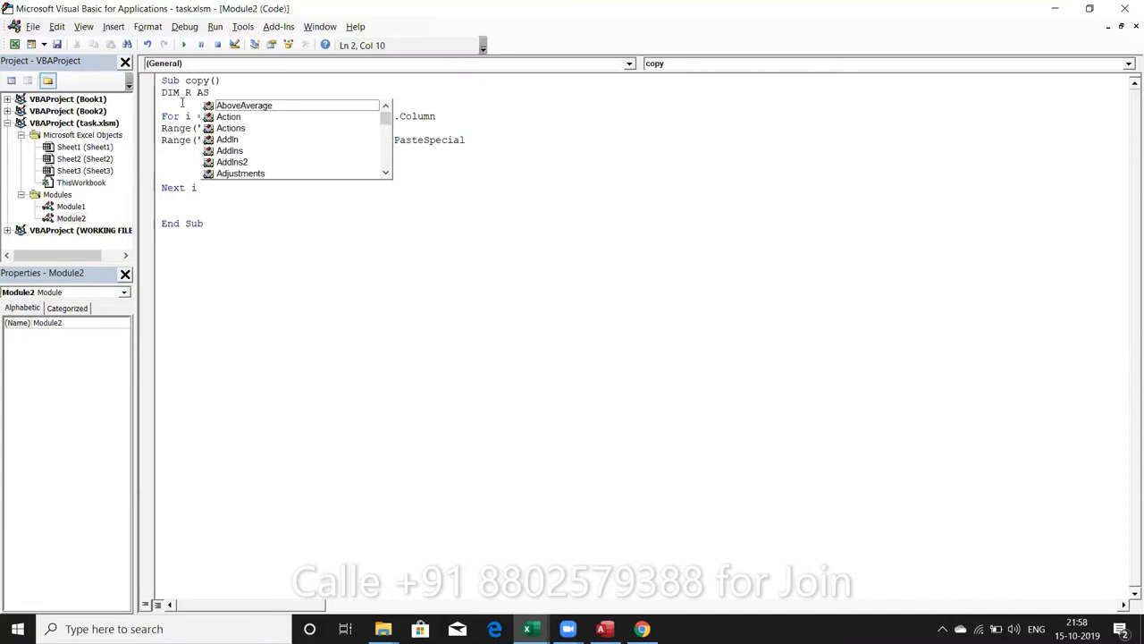
type("LONG")
key("Escape")
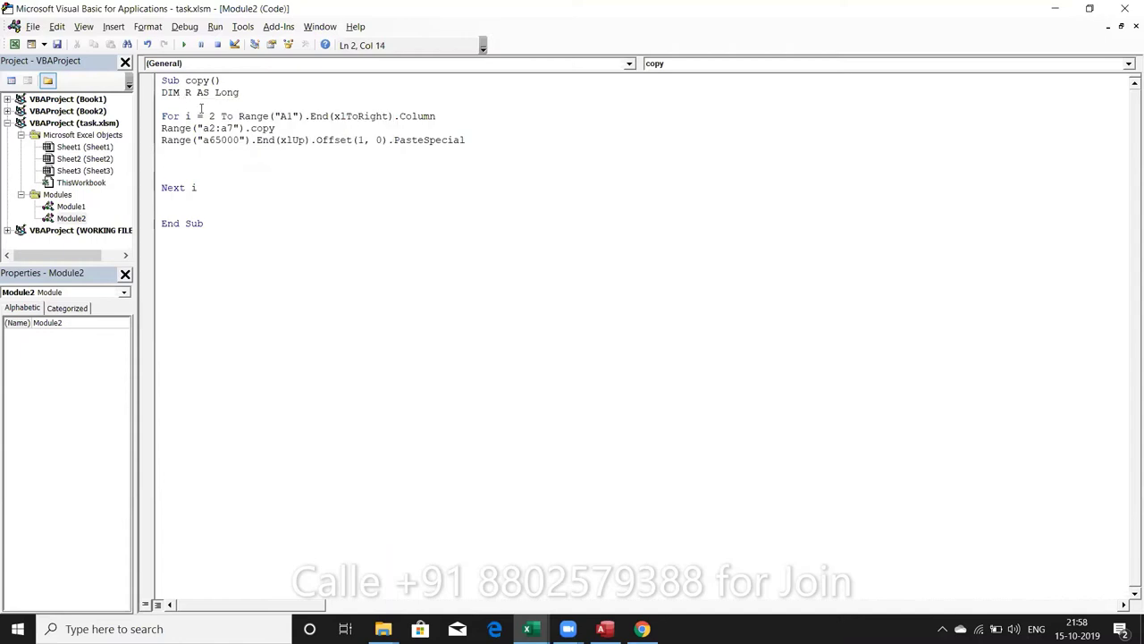
Change line six to R = Range("a65000").End(xlUp).Offset(1, 0).Row.
left_click(486, 139)
left_click(162, 140)
type("R=")
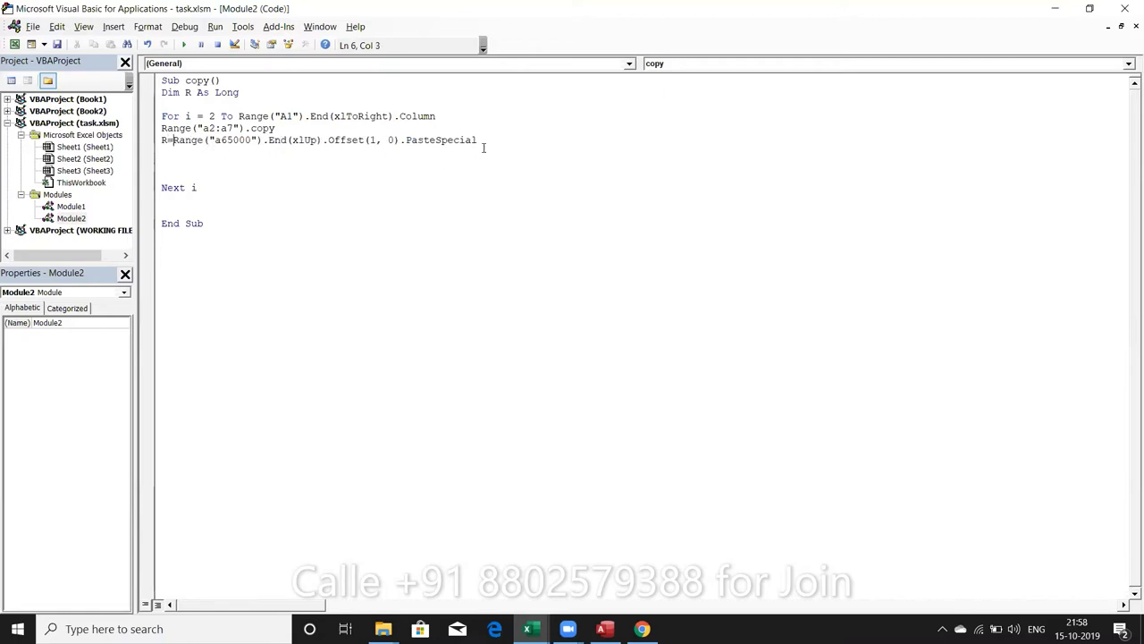
left_click_drag(490, 140, 413, 143)
type(".")
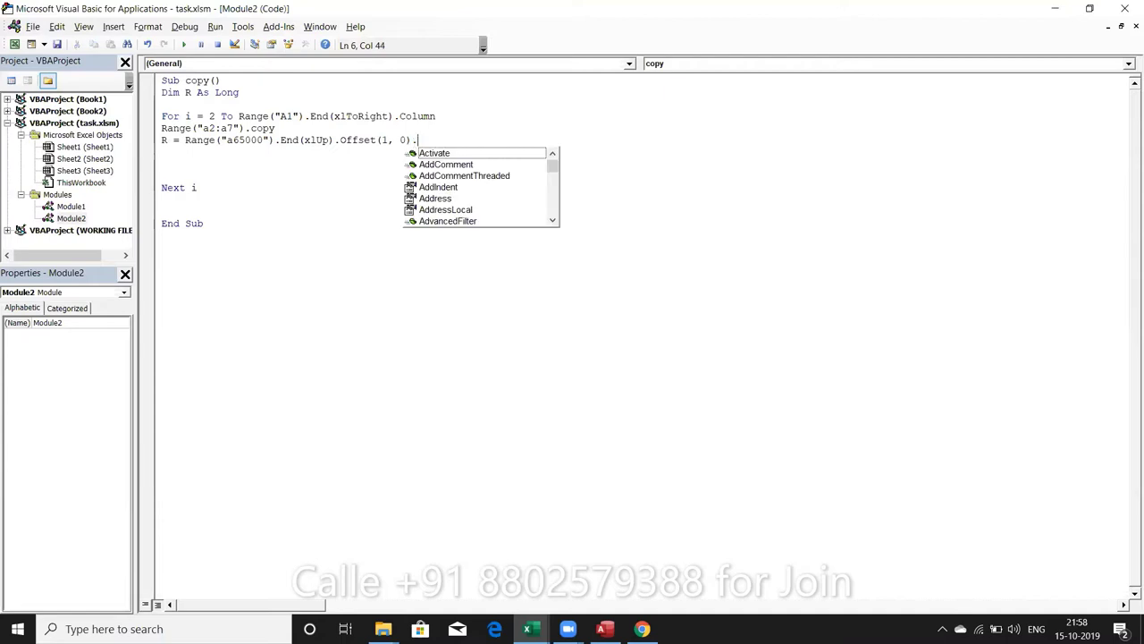
type("row")
key("Tab")
key("Return")
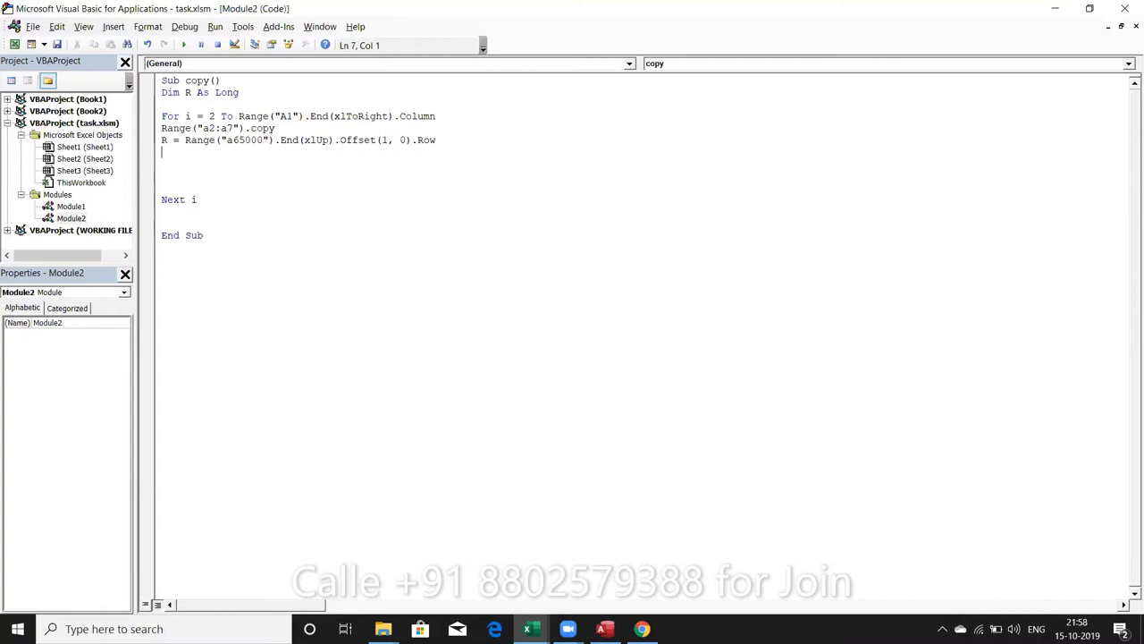
Draft a paste line below it using Cells with row R.
type("CEL")
type("LS")
type("(R")
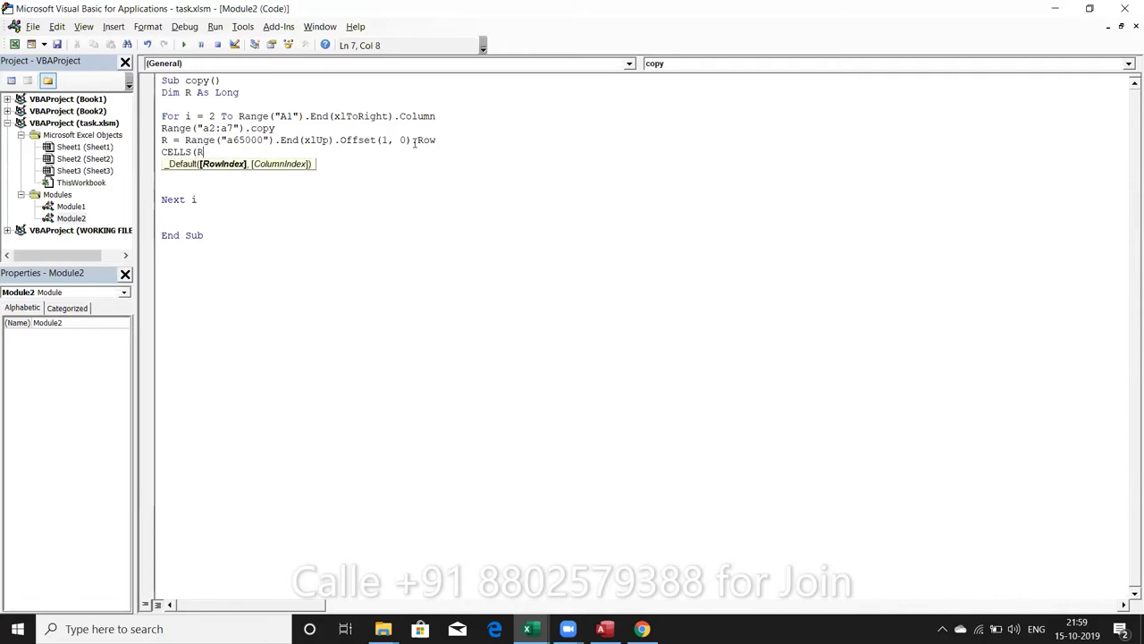
type(",1")
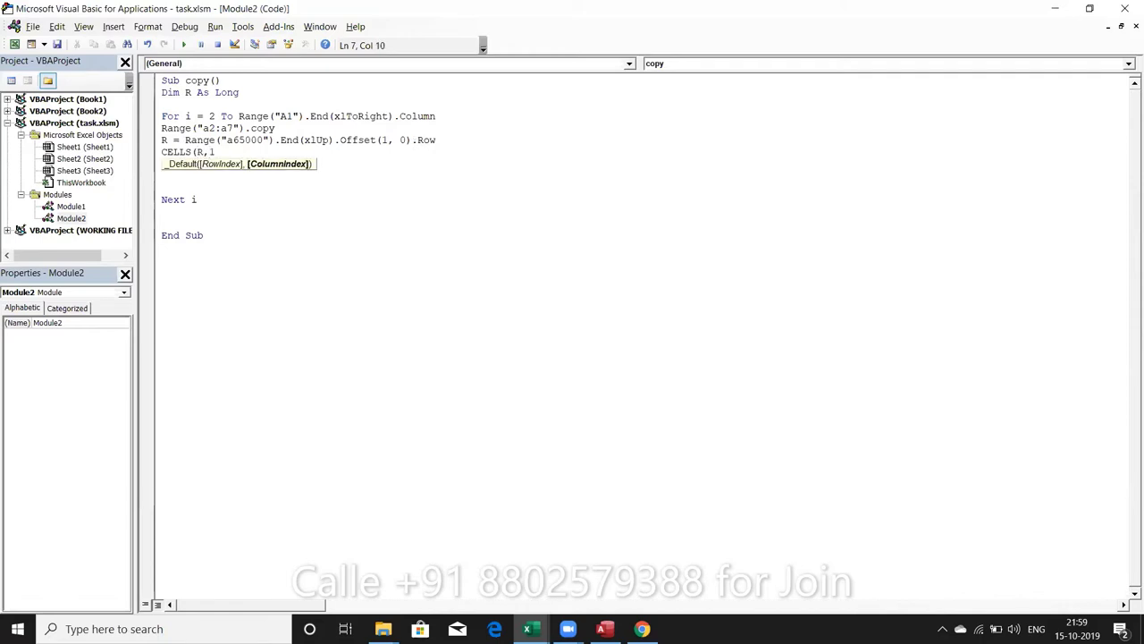
key("BackSpace")
type("2")
key("BackSpace")
key("BackSpace")
key("BackSpace")
key("BackSpace")
key("BackSpace")
key("BackSpace")
key("BackSpace")
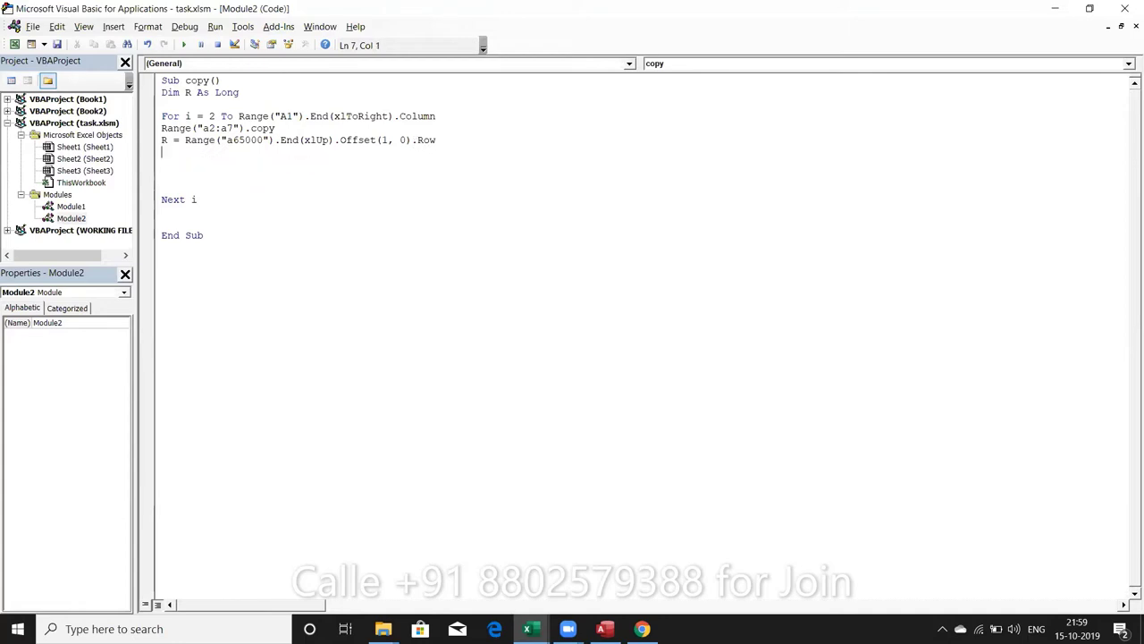
type("RANGE(")
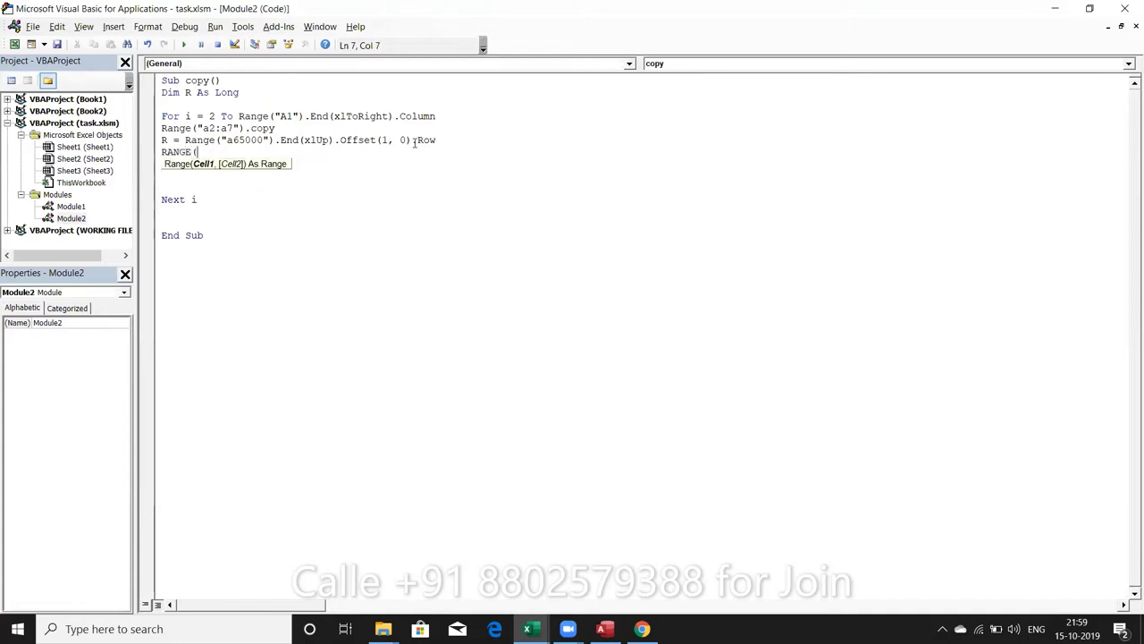
type("CELL")
key("BackSpace")
type("LS")
type("(")
key("alt+F11")
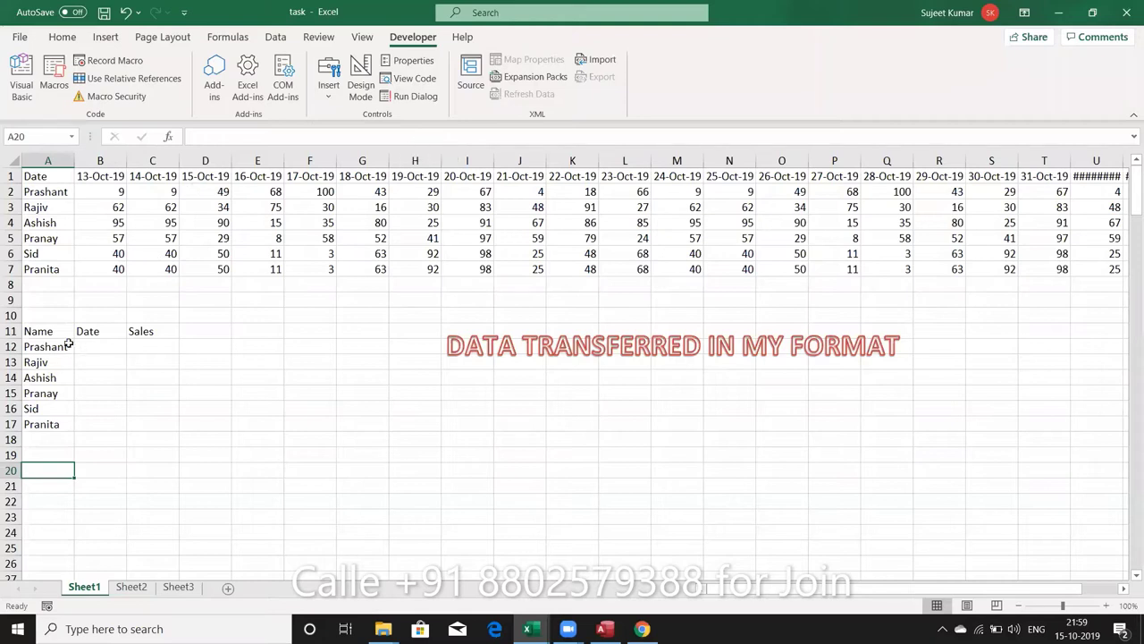
Delete the test names from A12:A17.
left_click(69, 345)
key("ctrl+shift+Down")
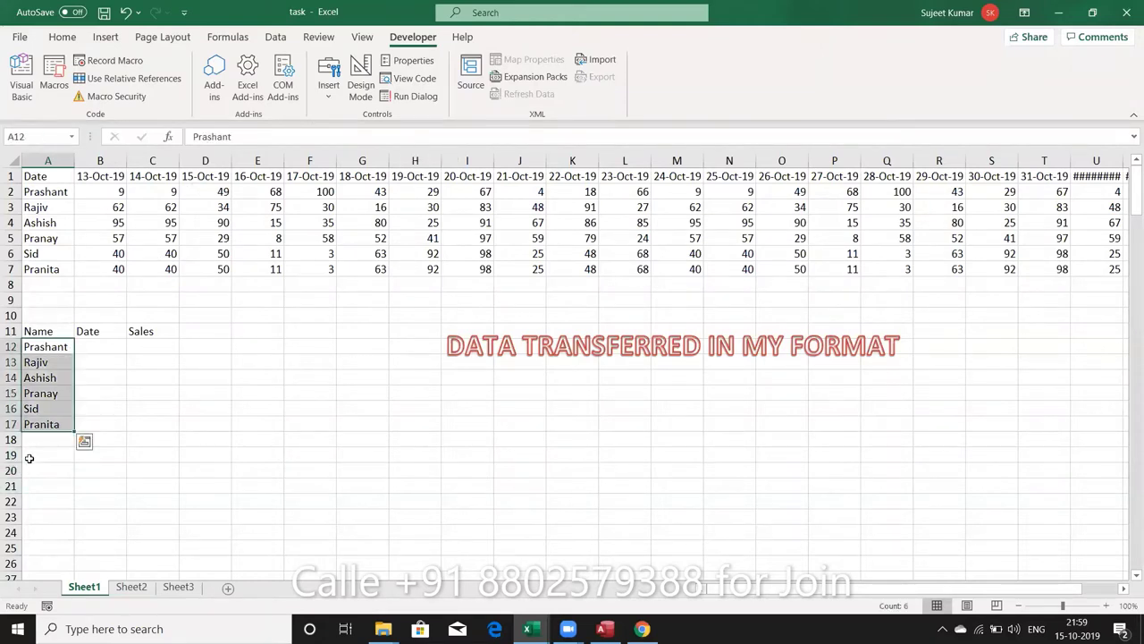
key("Delete")
key("Up")
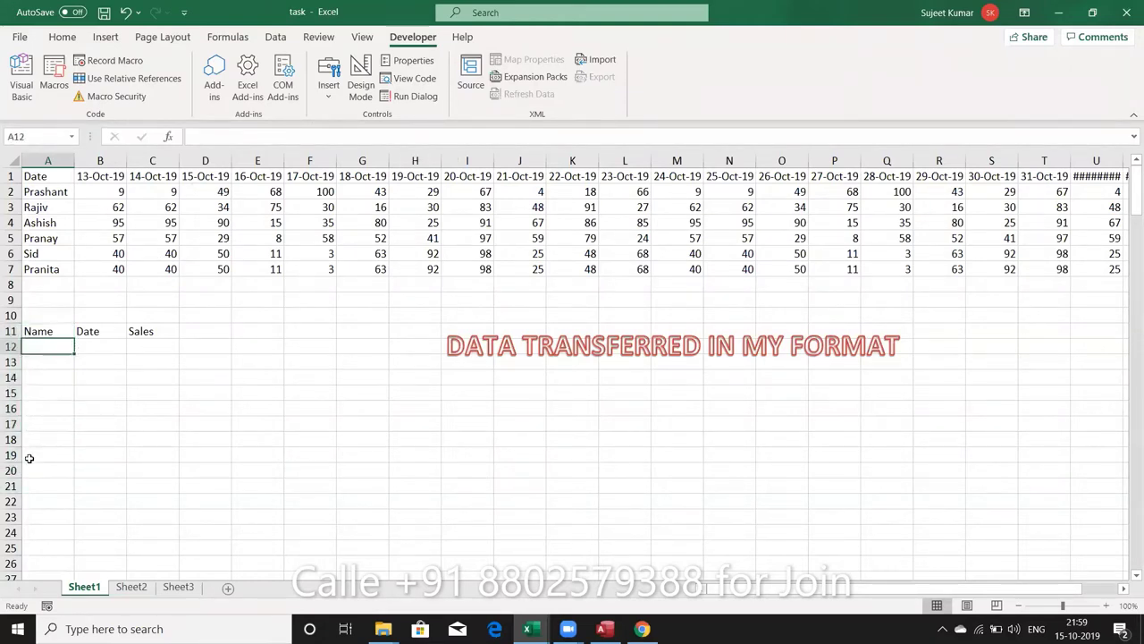
key("alt+F11")
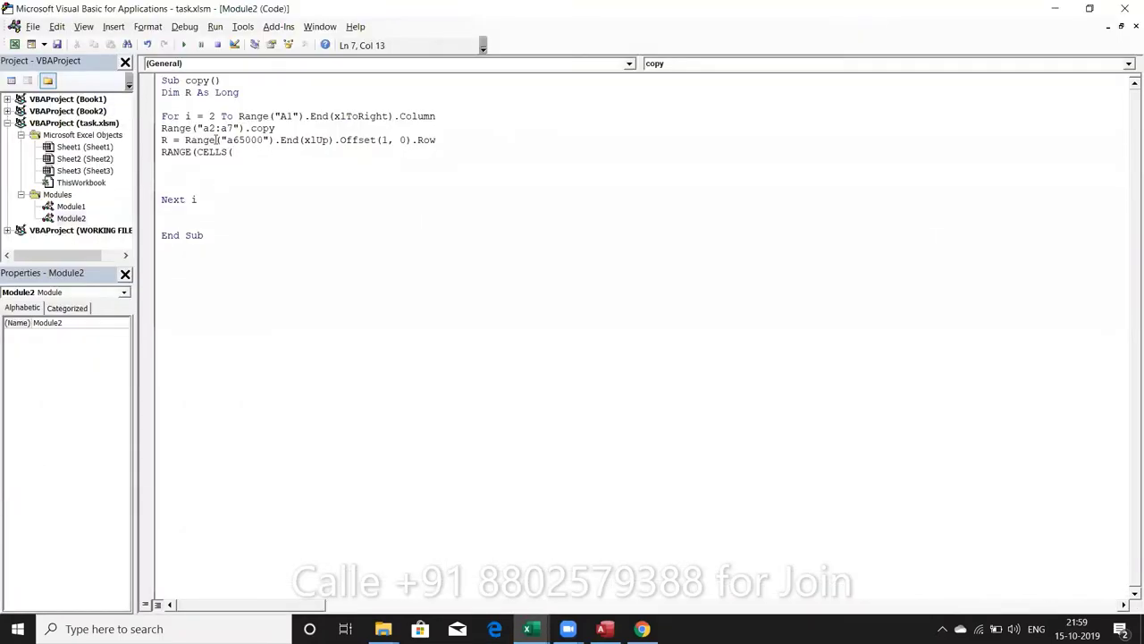
key("alt+F11")
key("alt+F11")
Replace the unfinished RANGE(CELLS( text with Cells(R, 1).PasteSpecial and fix its spelling.
left_click_drag(235, 154, 151, 154)
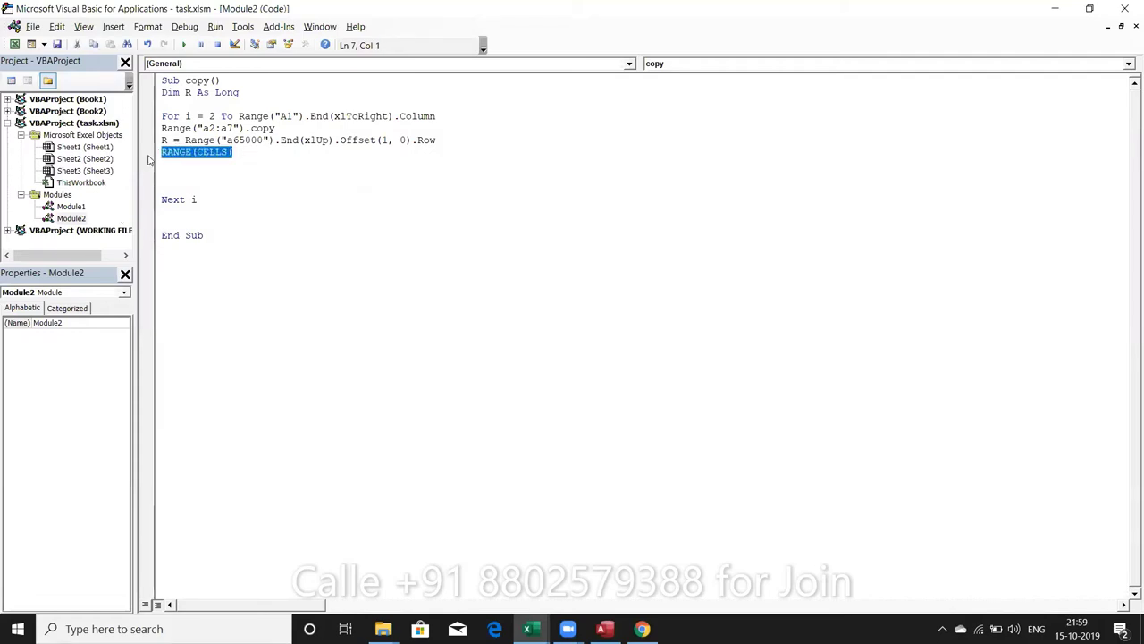
key("BackSpace")
type("CRLLS")
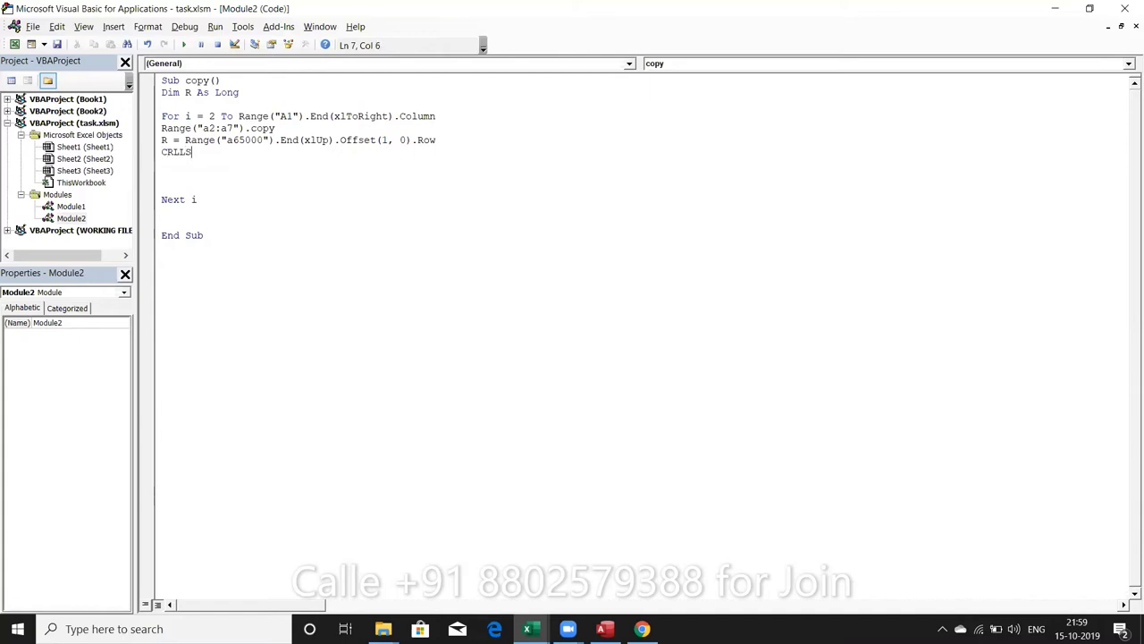
key("BackSpace")
key("BackSpace")
key("BackSpace")
key("BackSpace")
type("E")
type("LLS(")
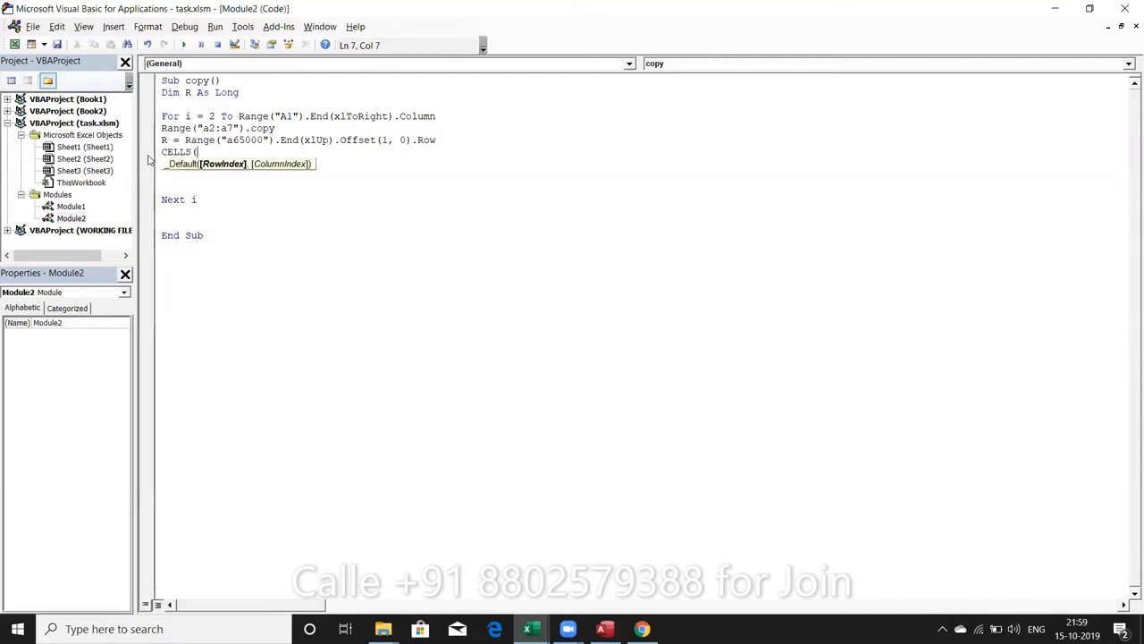
type("R,")
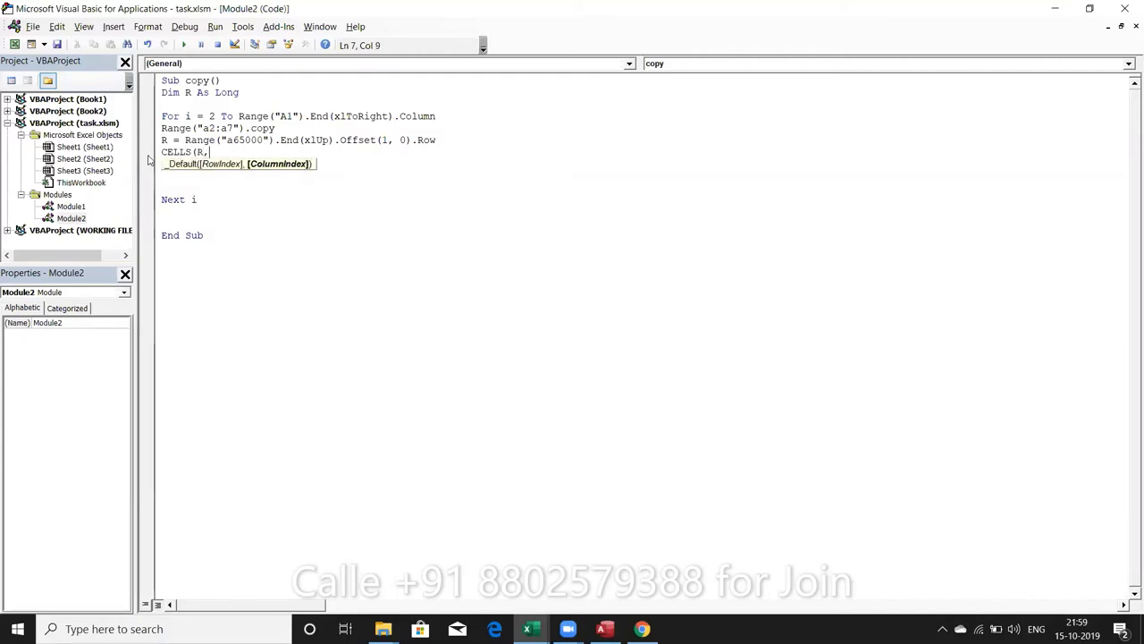
type("1).")
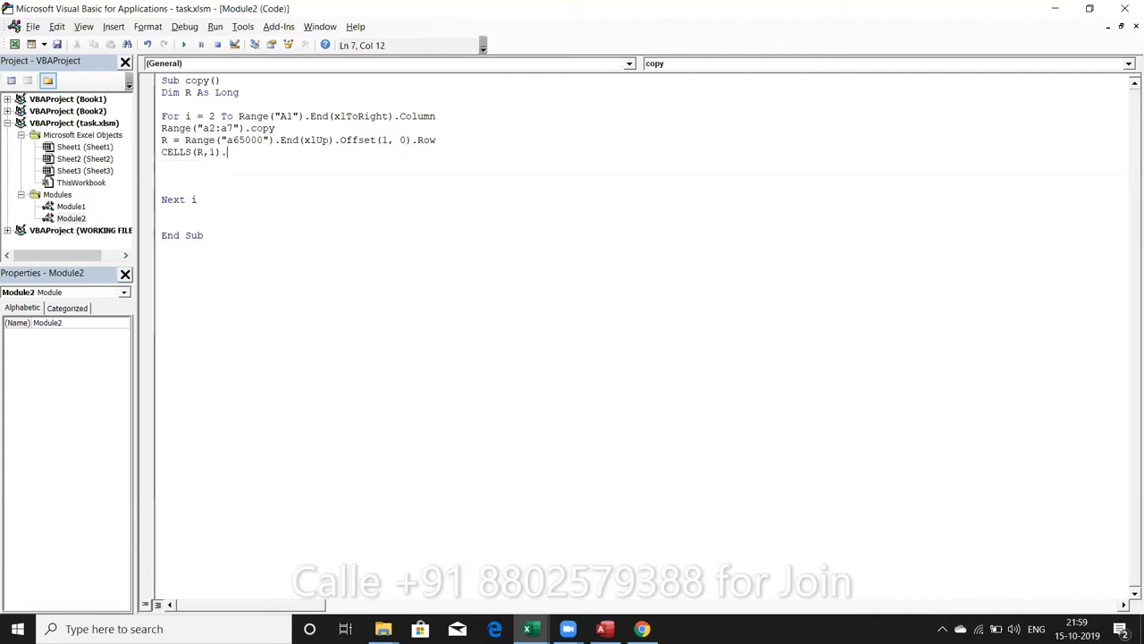
type("PAS")
type("TES")
type("PEACI")
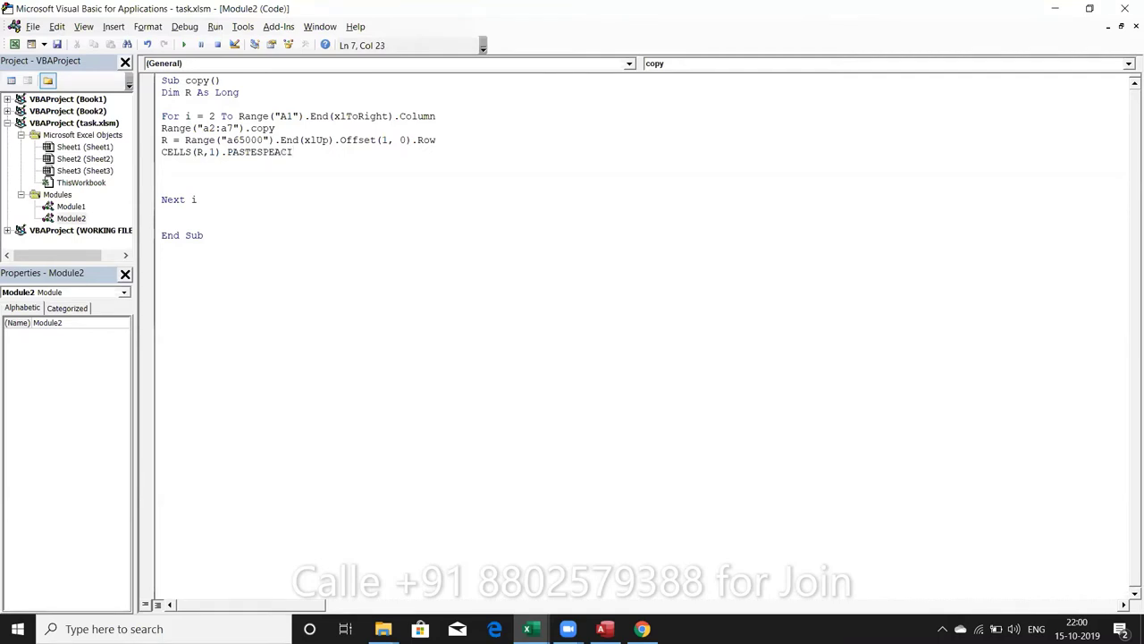
type("AL")
key("Return")
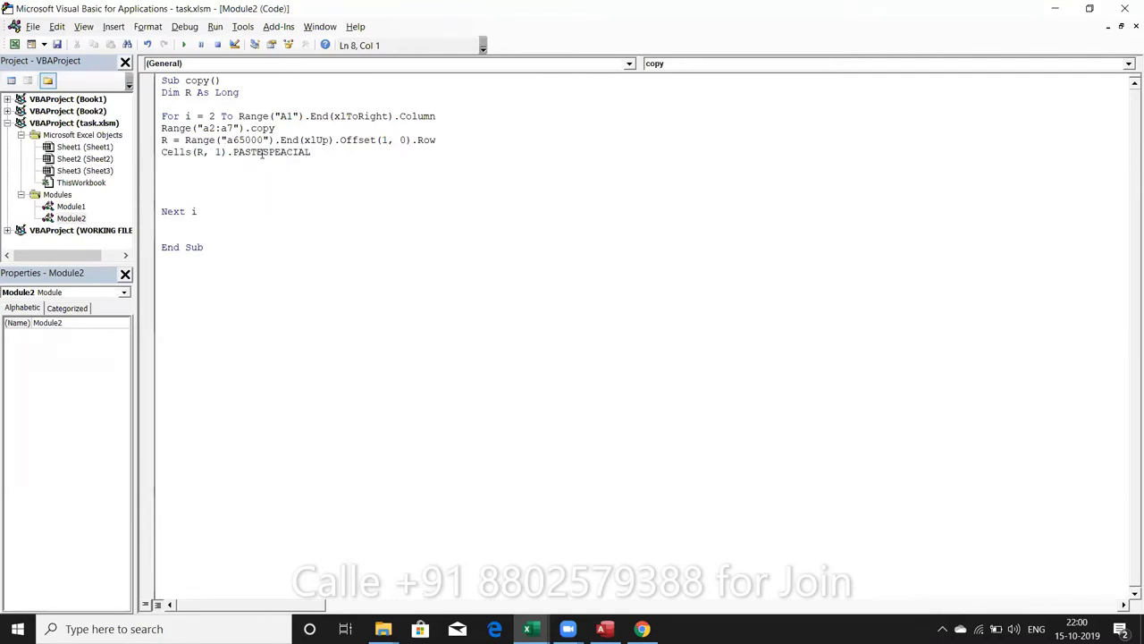
left_click(282, 152)
key("Delete")
left_click(292, 175)
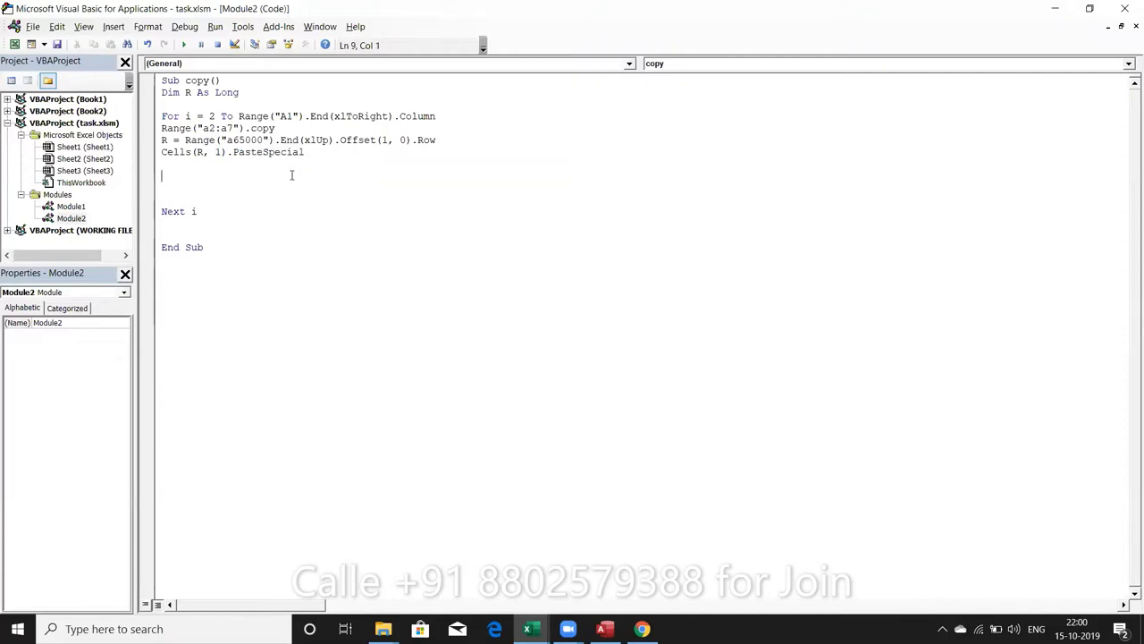
left_click(186, 164)
key("alt+F11")
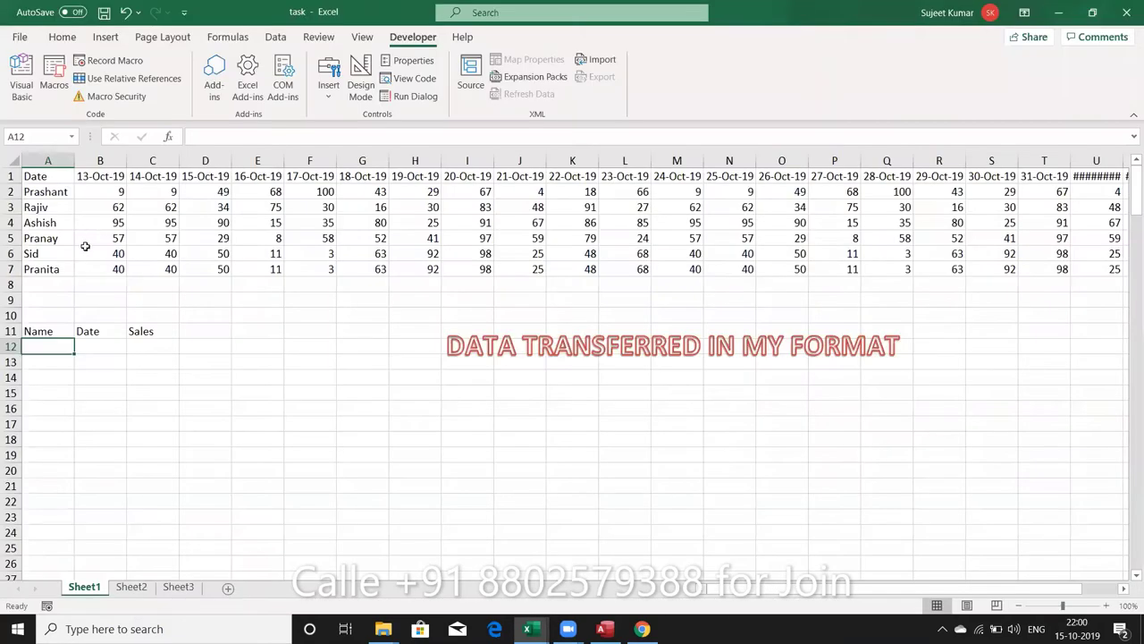
left_click(52, 185)
key("ctrl+shift+Down")
key("ctrl+c")
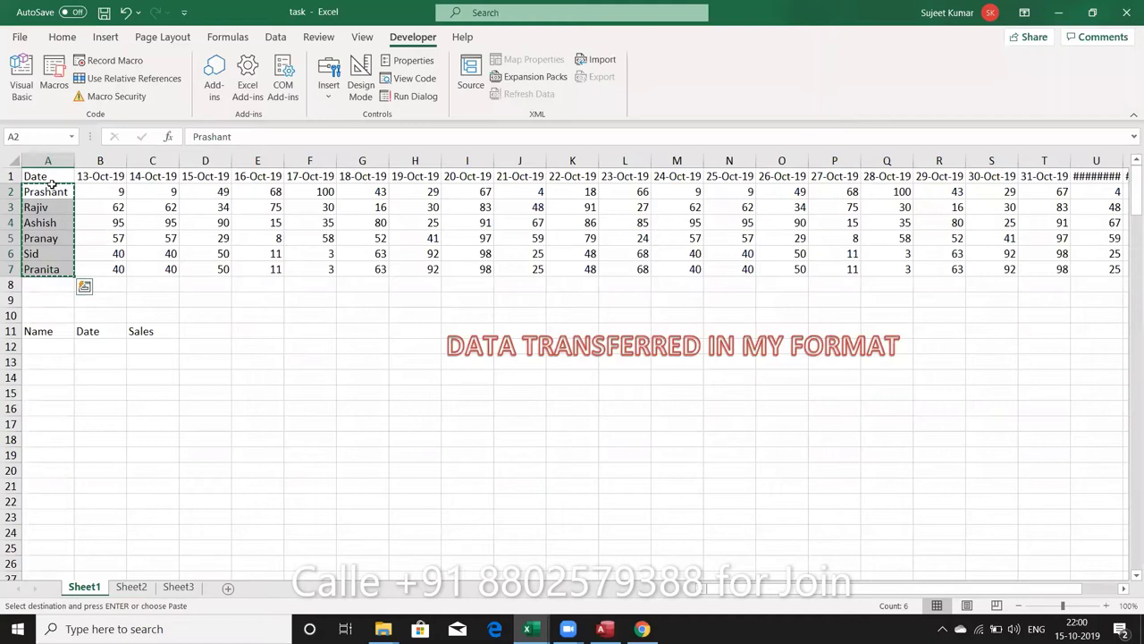
key("ctrl+Down")
key("ctrl+Down")
key("Down")
key("Return")
key("Right")
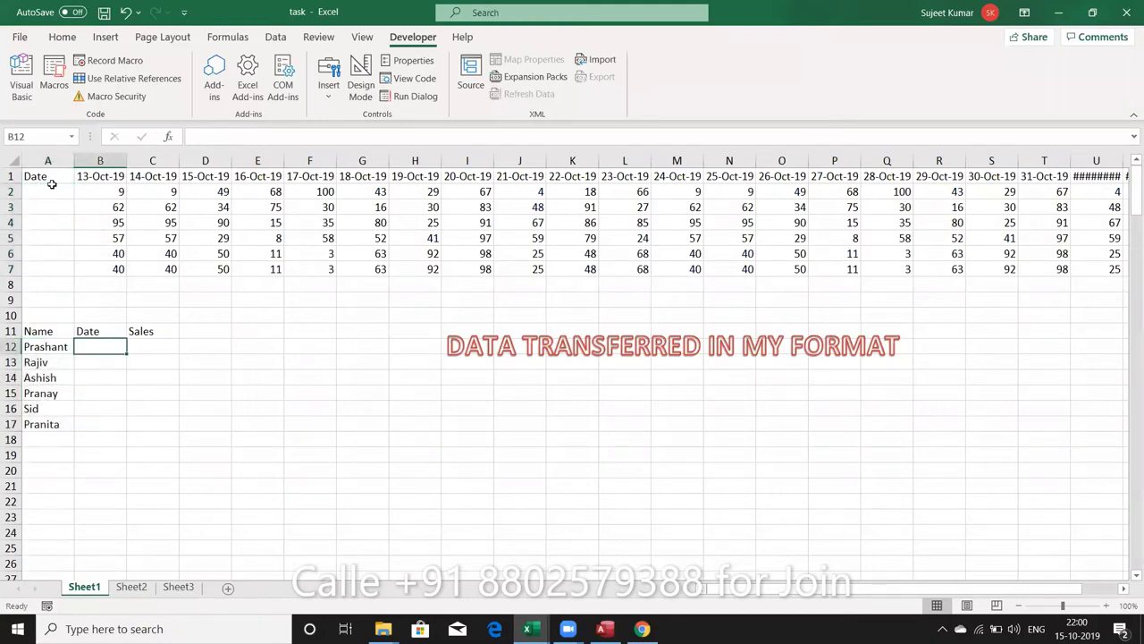
key("Left")
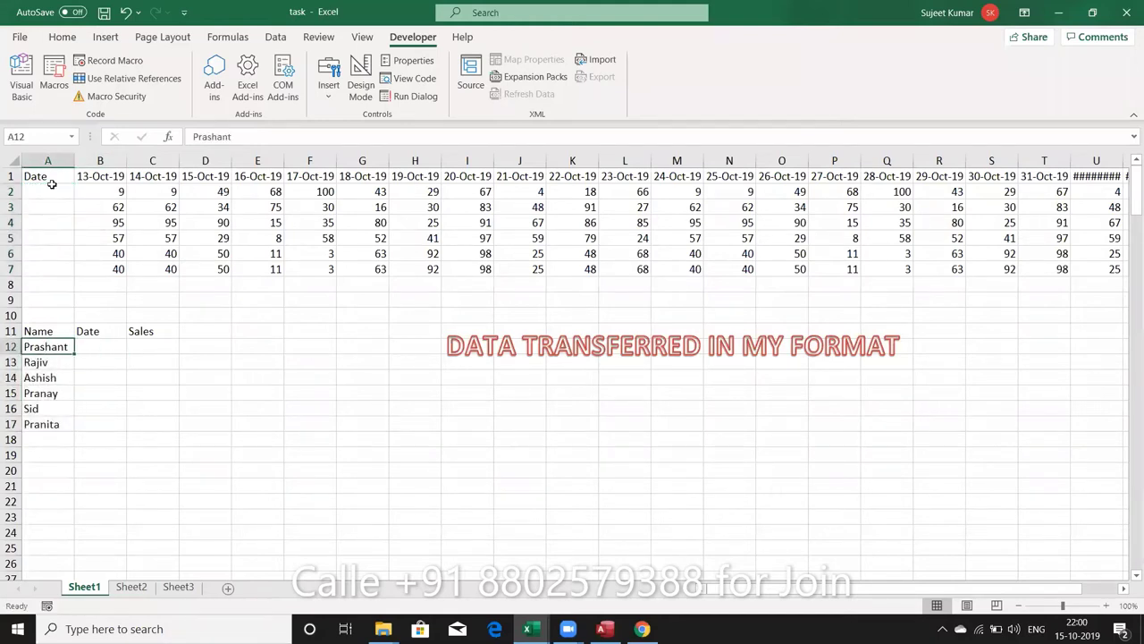
key("ctrl+shift+Down")
key("Right")
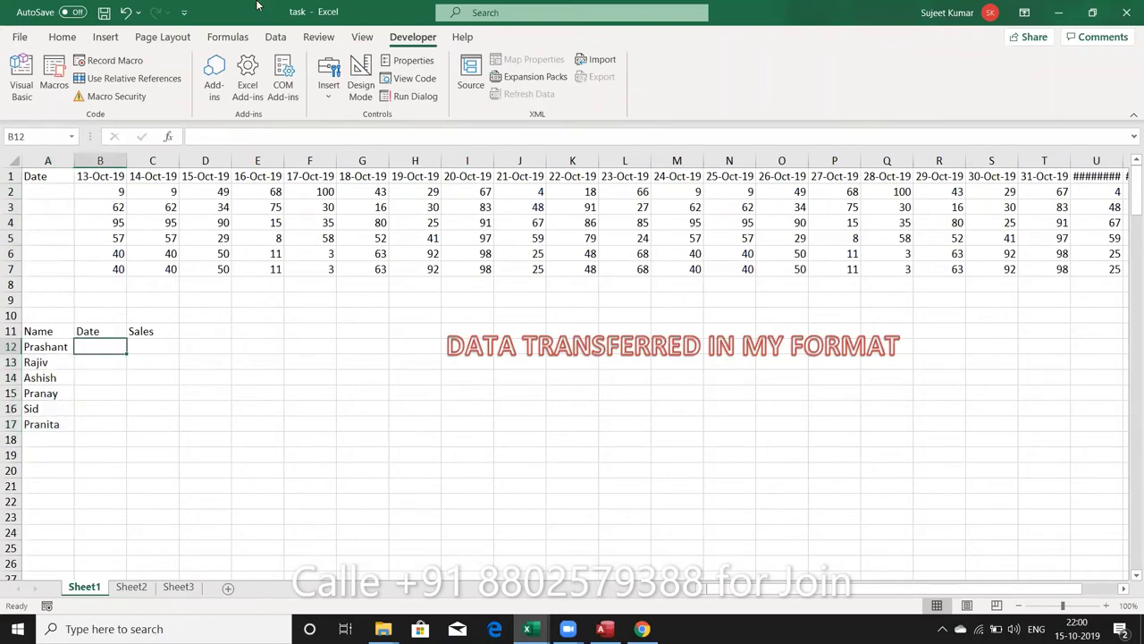
key("alt+F11")
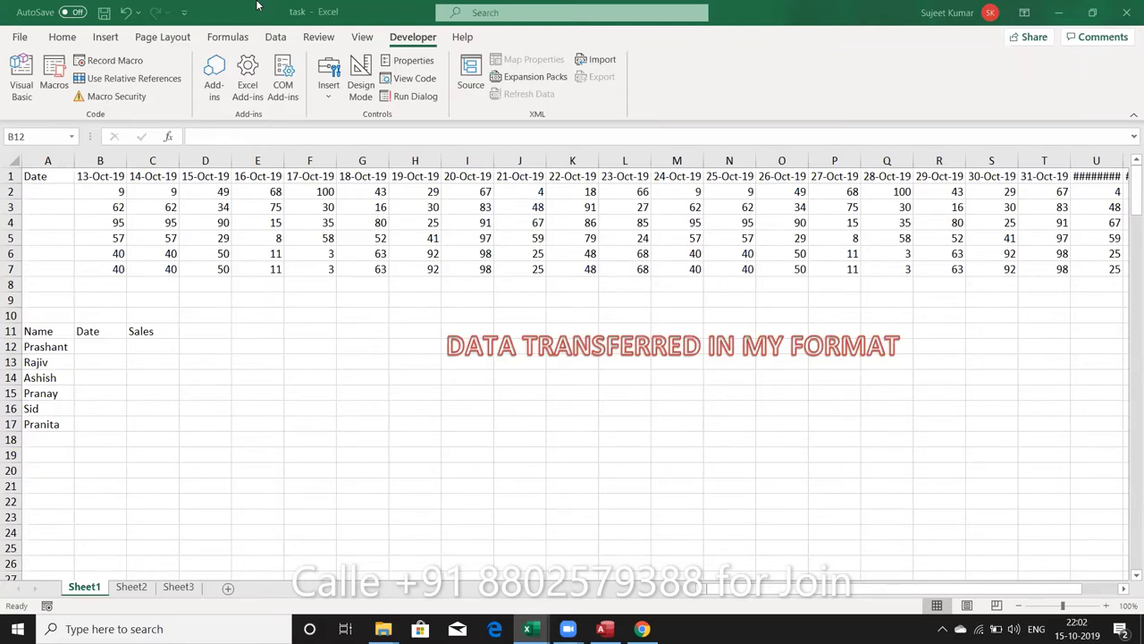
Select the Date cells beside the names starting at B12.
left_click(30, 349)
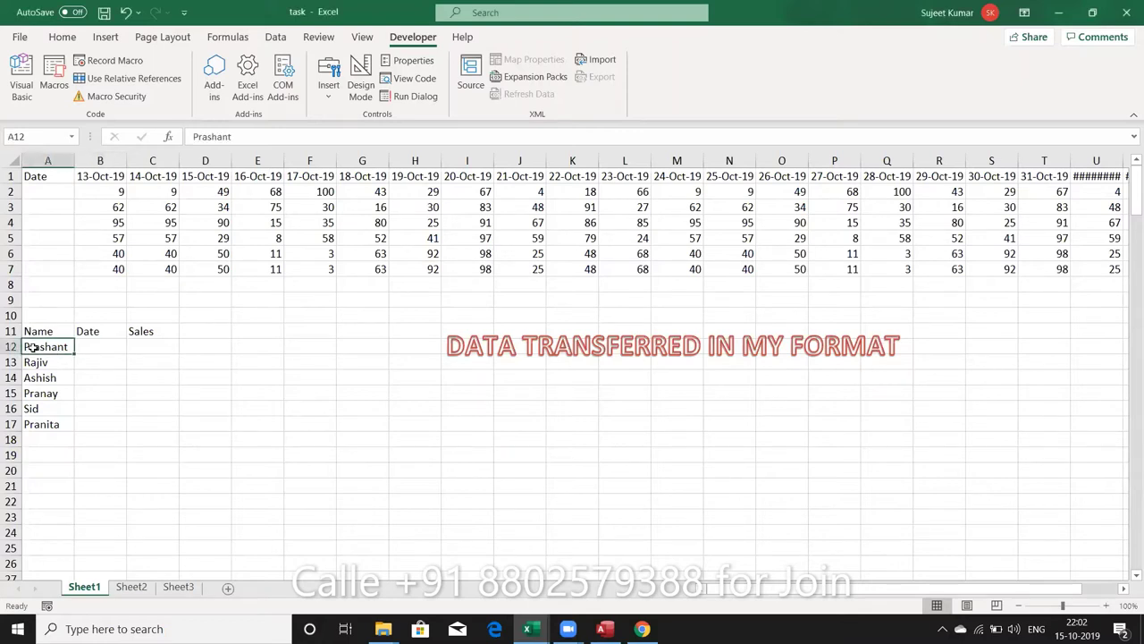
key("Right")
key("shift+Down")
key("shift+Down")
key("shift+Down")
key("shift+Down")
key("shift+Down")
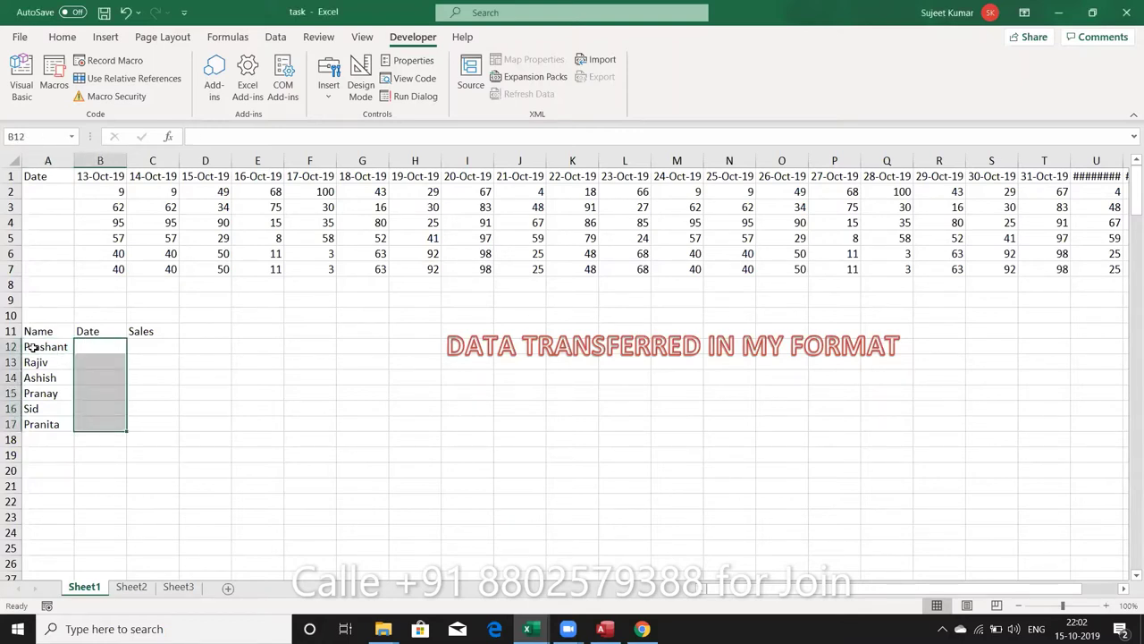
key("shift+Up")
key("shift+Up")
key("shift+Up")
key("shift+Up")
key("shift+Up")
key("shift+Down")
key("shift+Down")
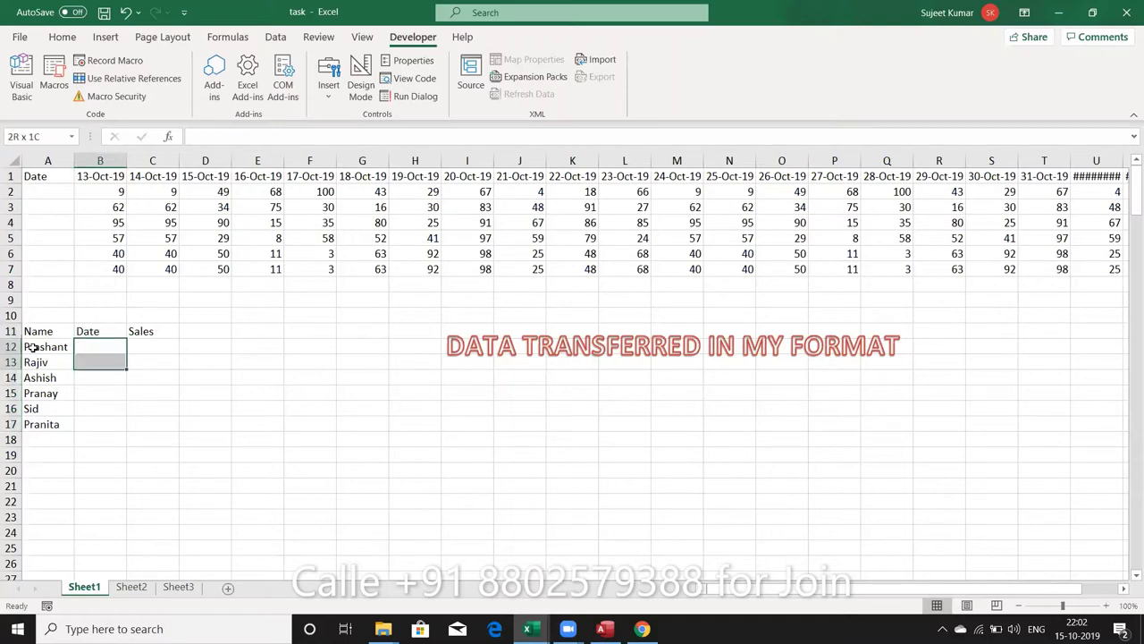
key("shift+Down")
key("shift+Down")
key("shift+Down")
key("shift+Down")
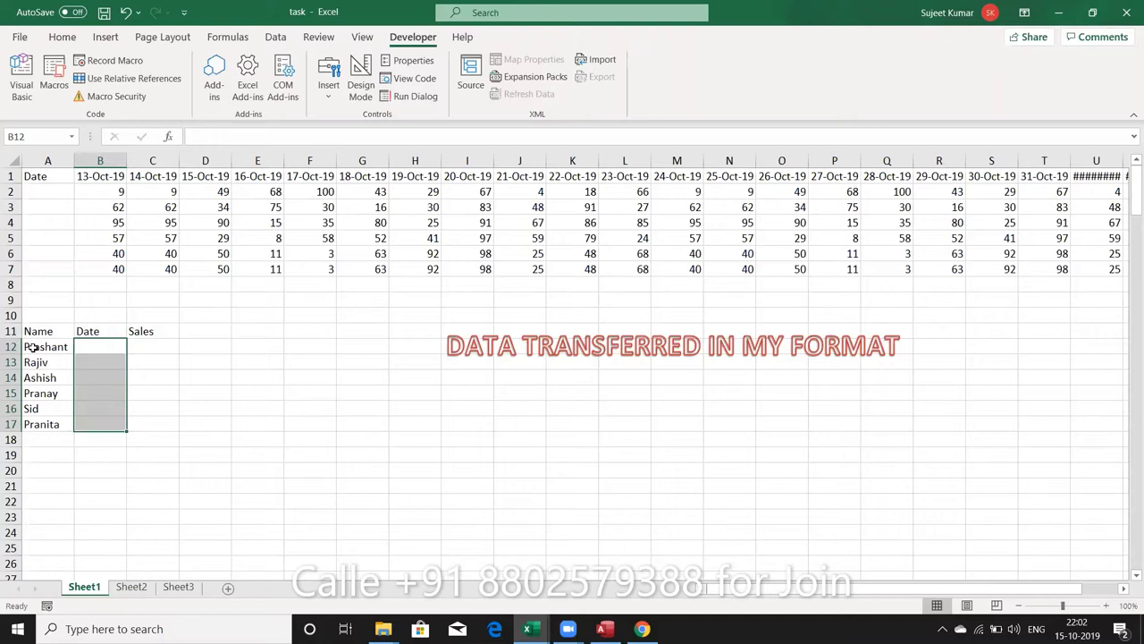
Copy the six names in A12:A17 and paste them into A2:A7.
left_click(31, 347)
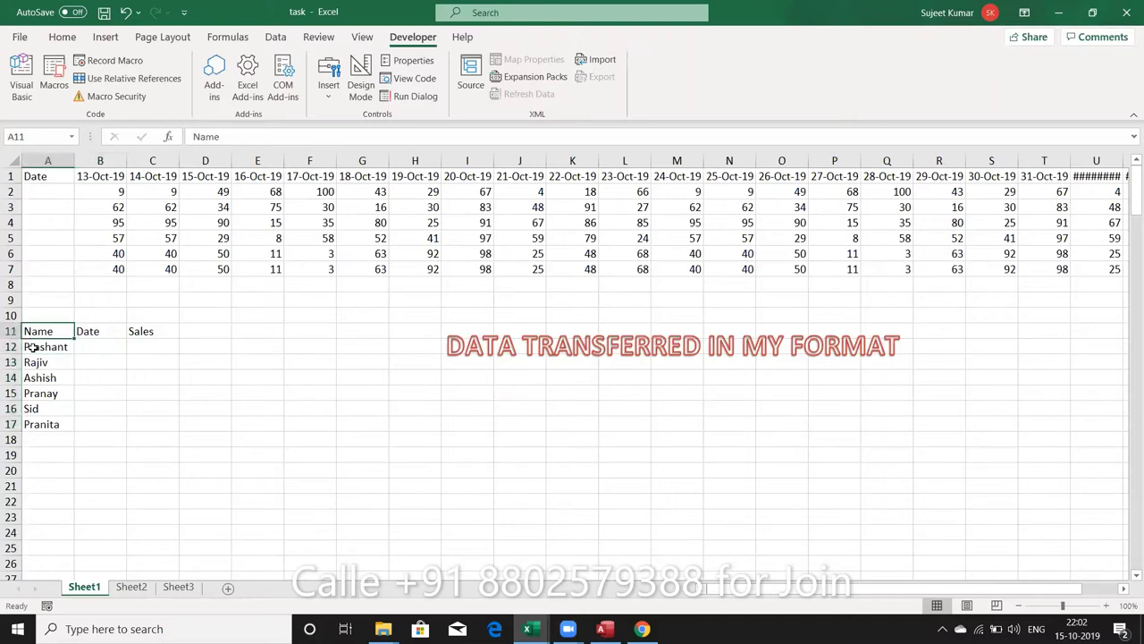
key("shift+Down")
key("shift+Down")
key("shift+Down")
key("shift+Down")
key("shift+Down")
key("ctrl+c")
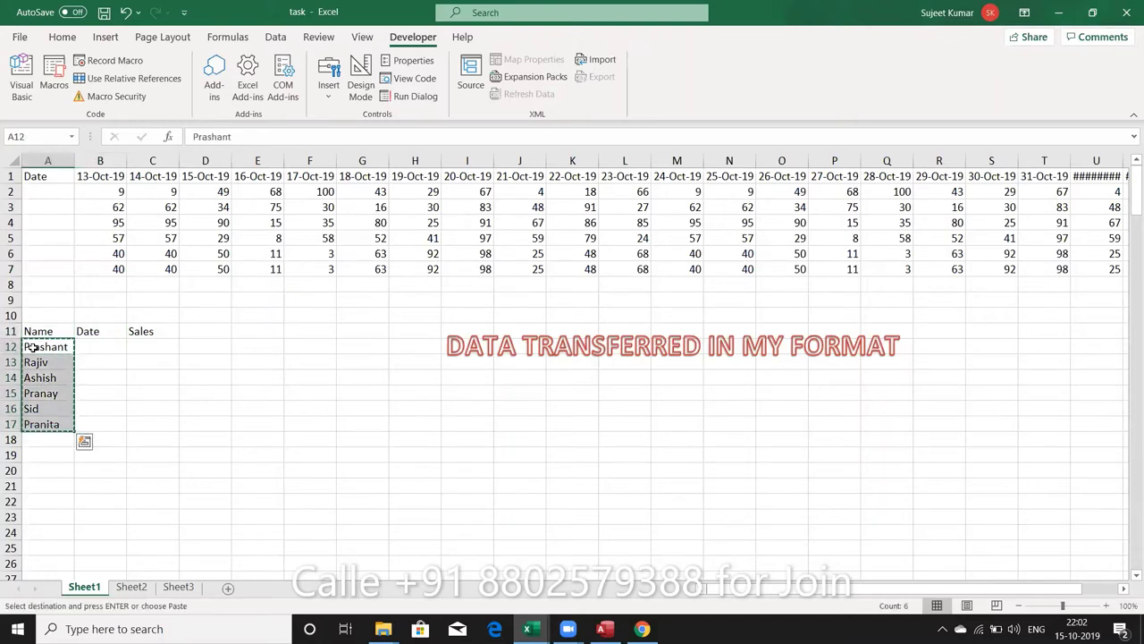
key("ctrl+Up")
key("ctrl+Up")
key("Down")
key("ctrl+v")
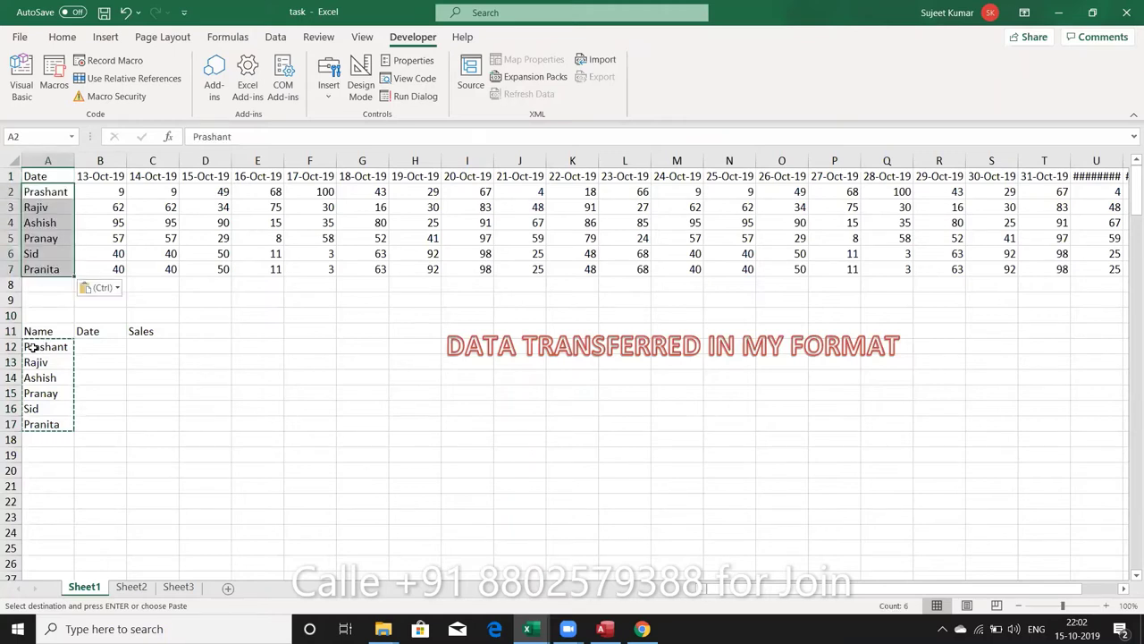
key("Escape")
Switch back to the VBA code window.
key("alt+F11")
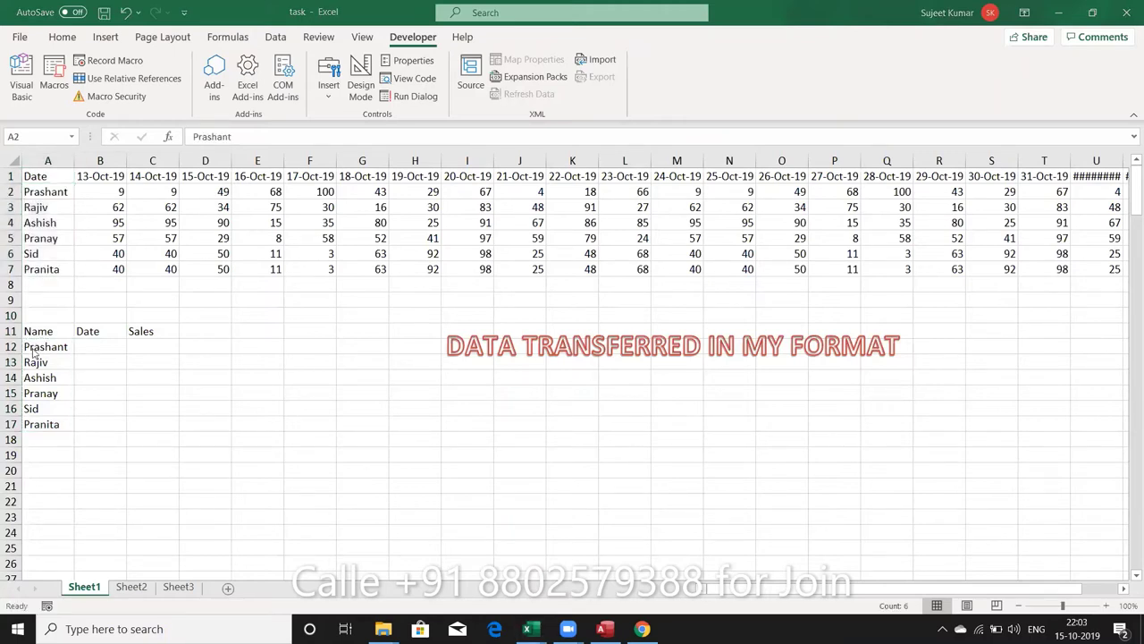
key("alt+Tab")
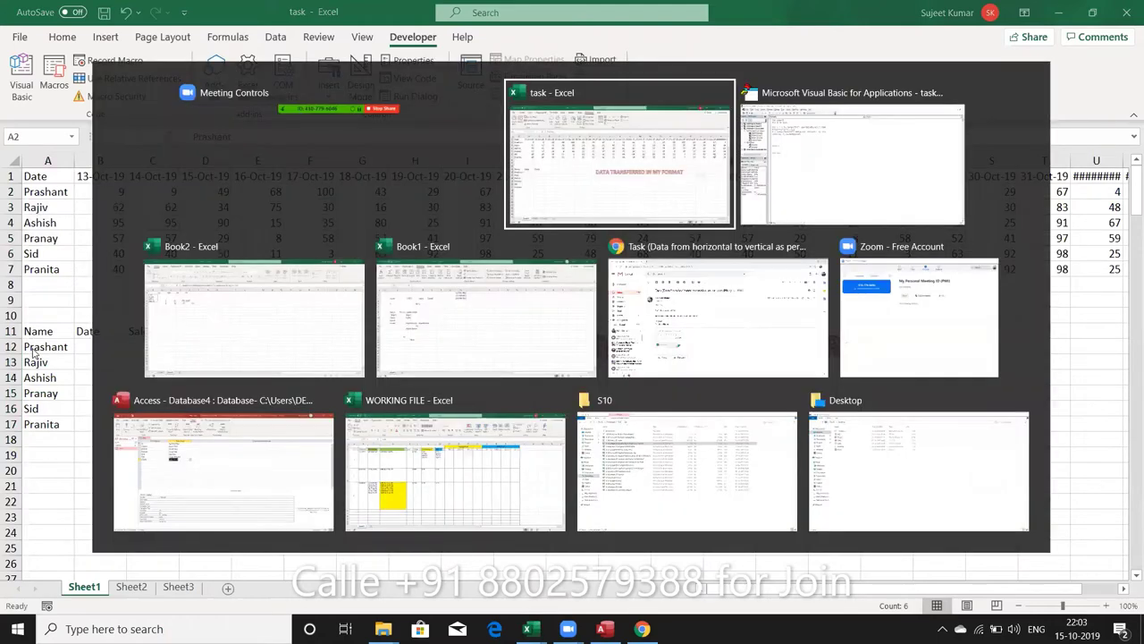
key("Tab")
Add line 8: Range(Cells(R,2),Cells(R+5,2)).Value = Cells(1,i).Value.
type("RAN")
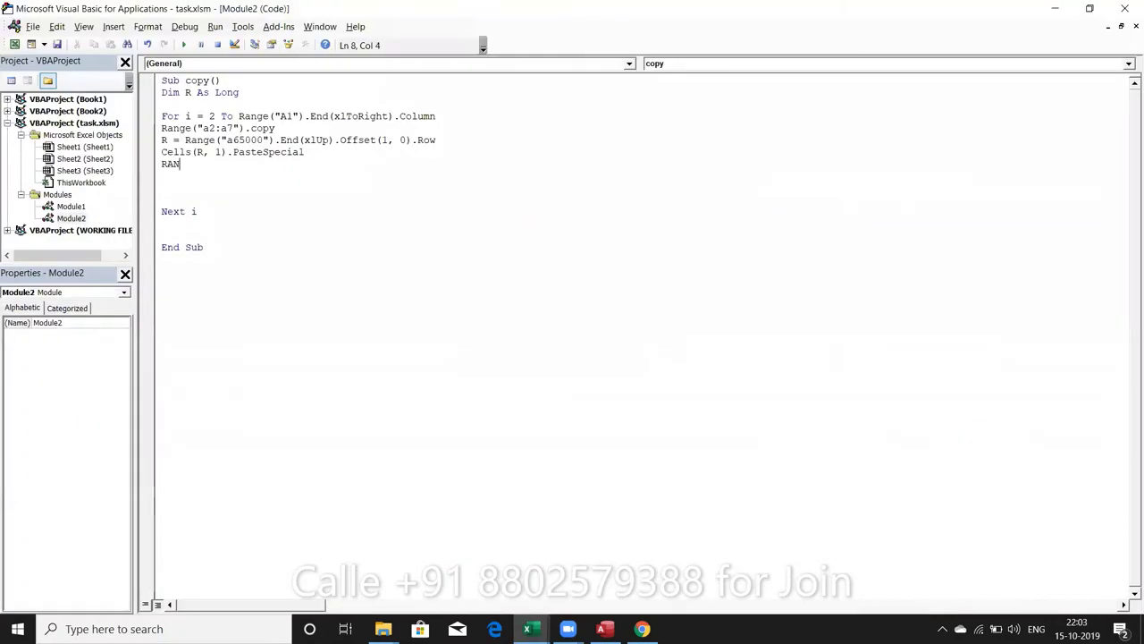
type("GE(")
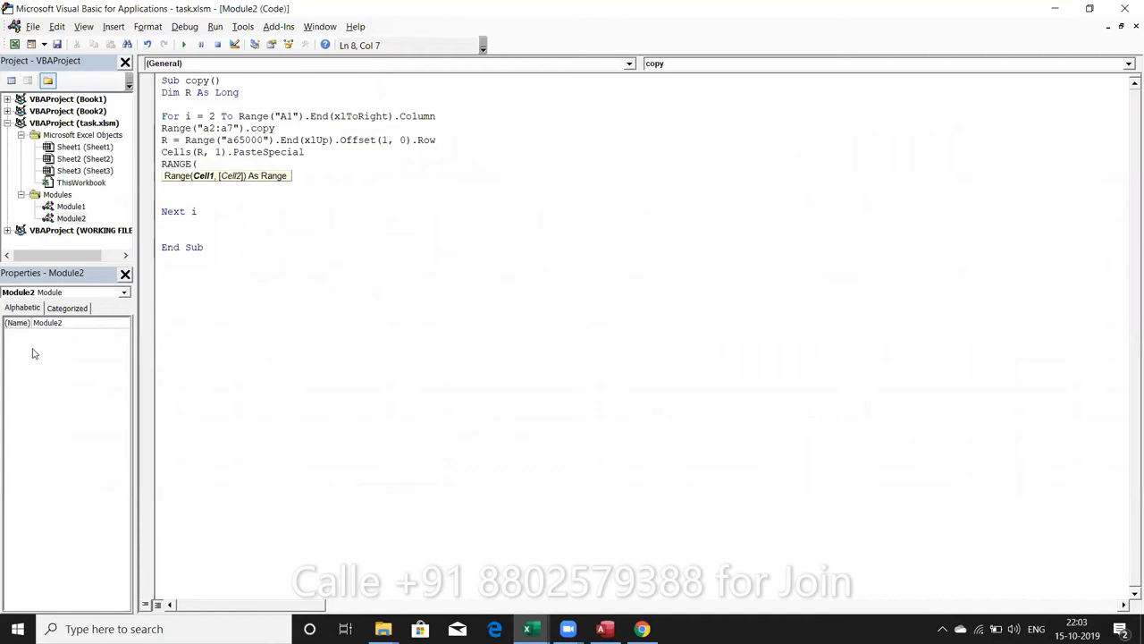
type("CELLS")
type("(")
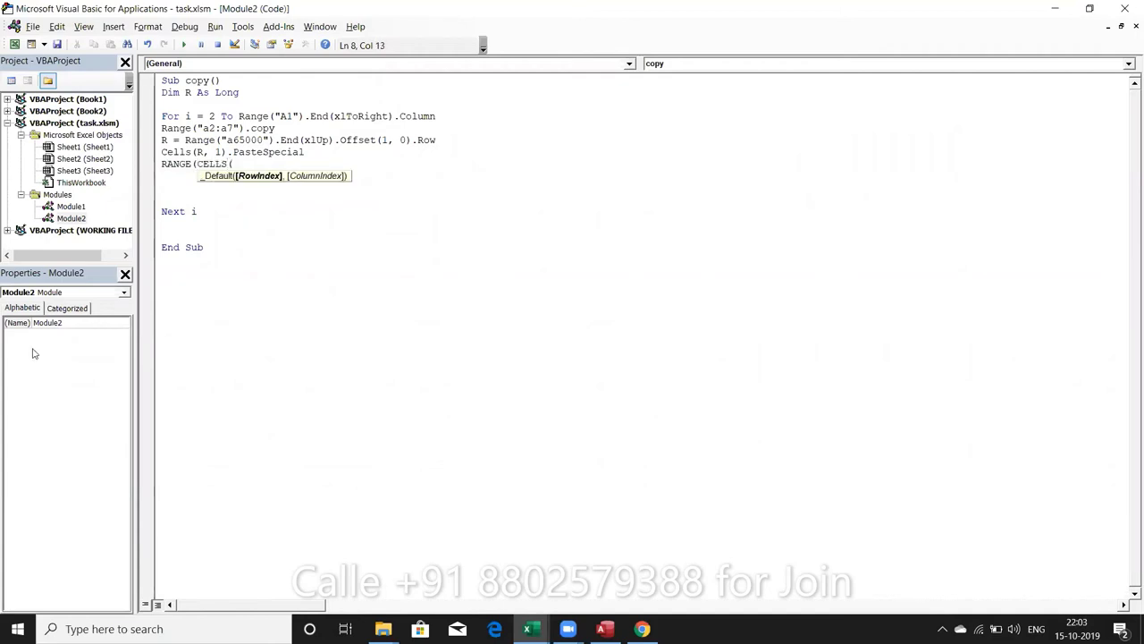
type("R,")
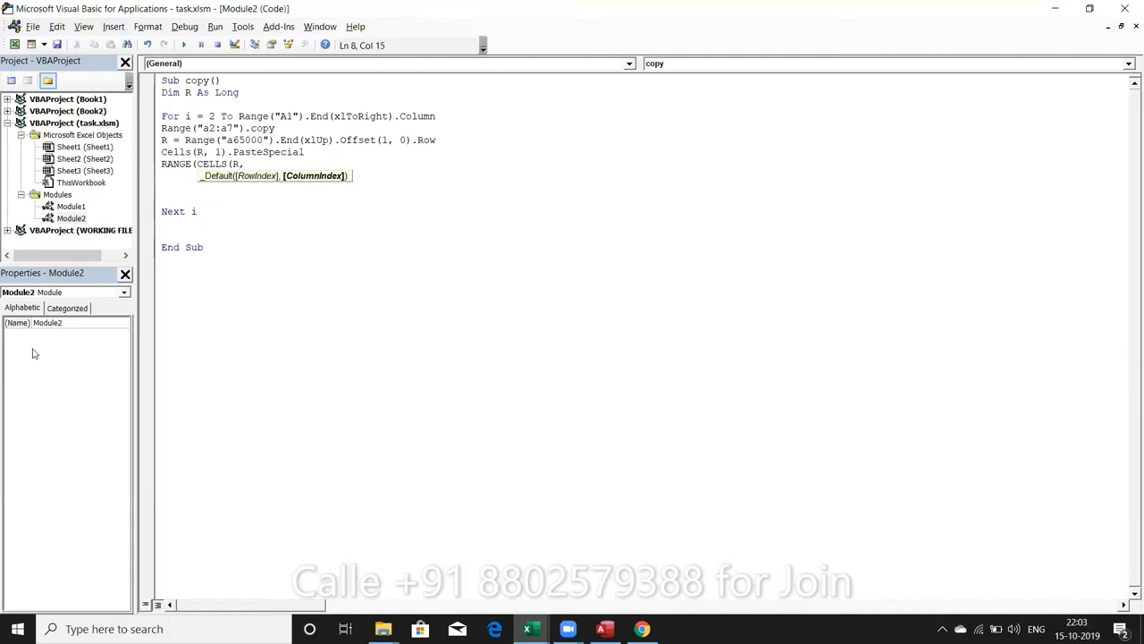
type("2)")
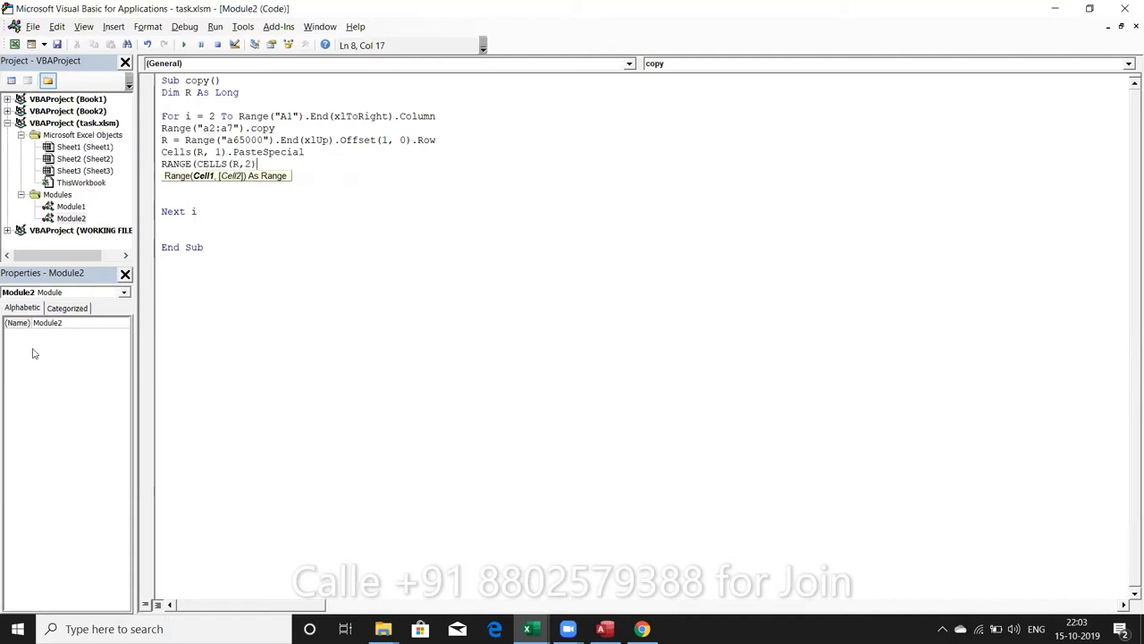
type(",CEL")
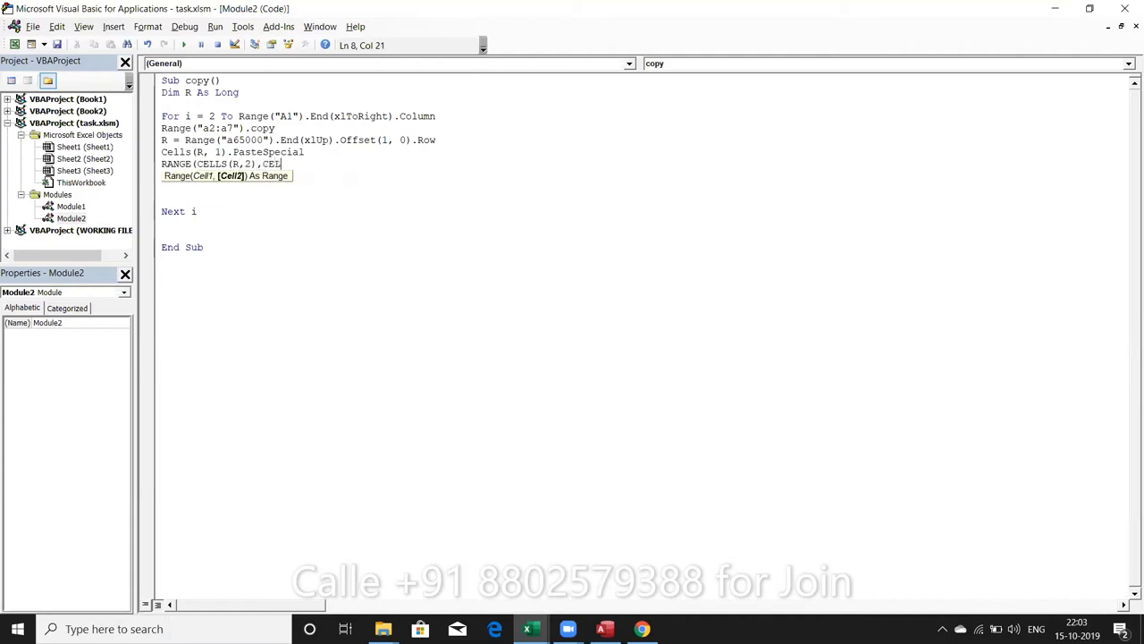
type("LS(R")
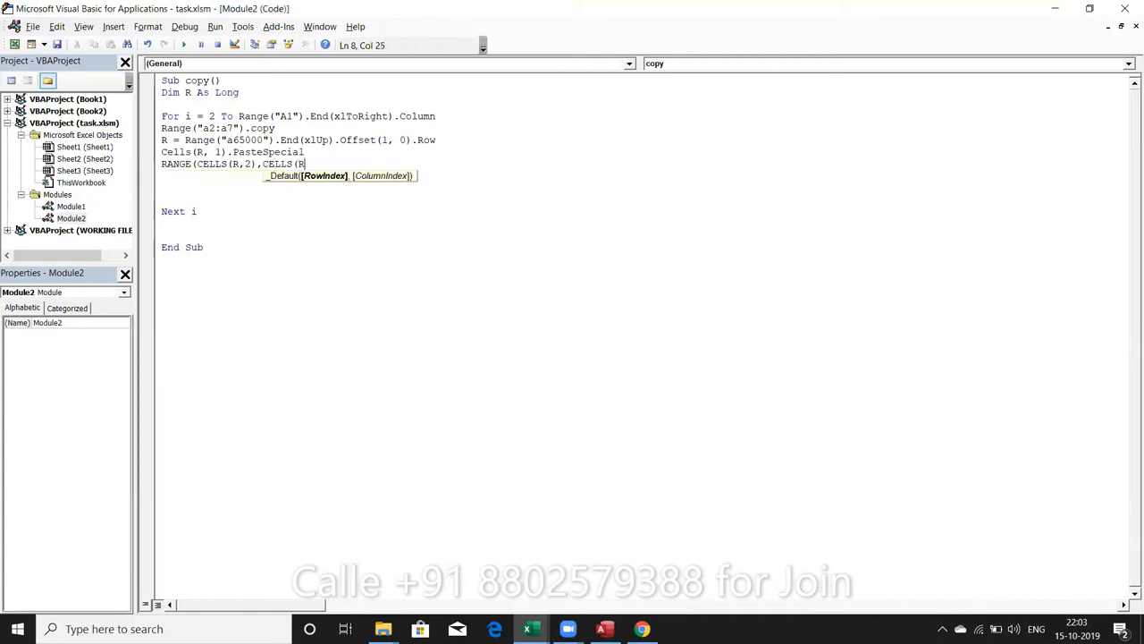
type("+5,")
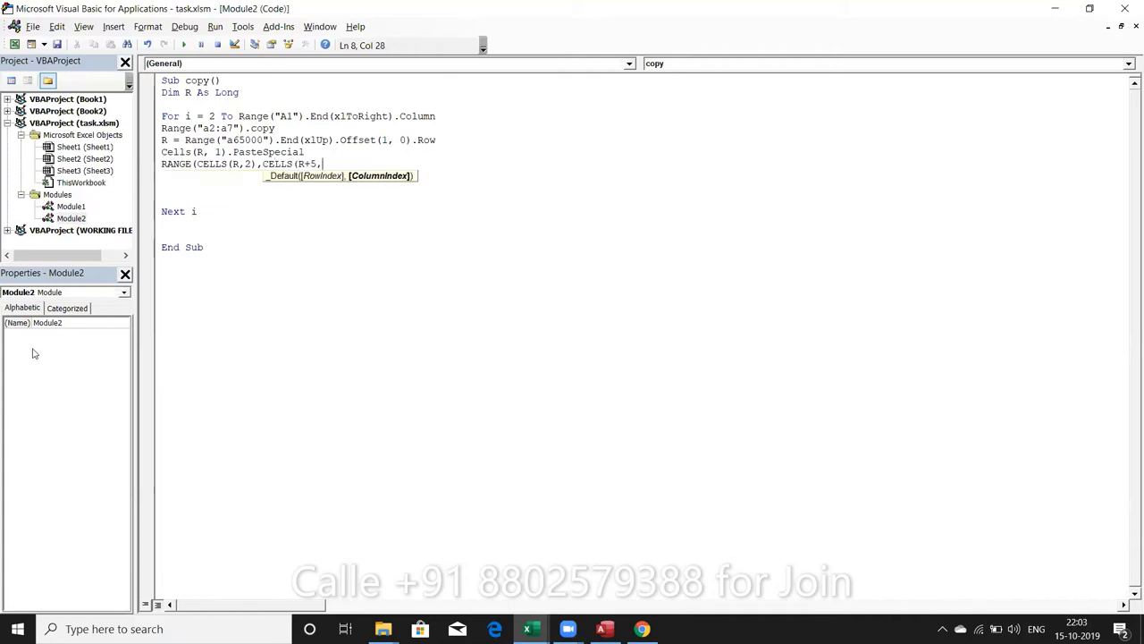
type("2")
type(")")
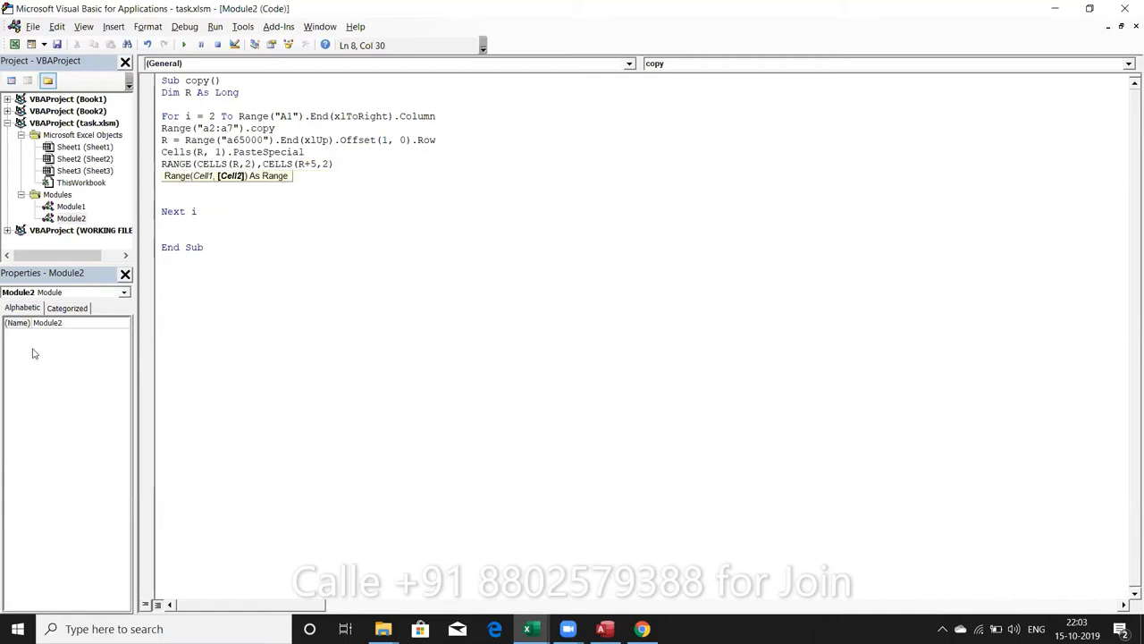
type(").V")
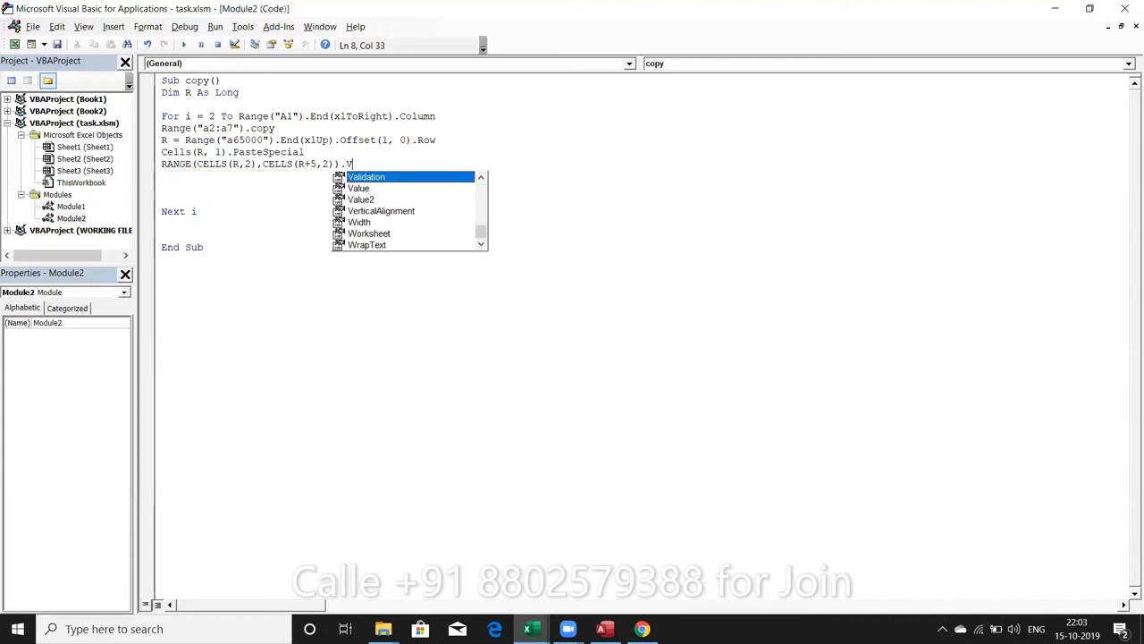
type("a")
key("Tab")
type("=")
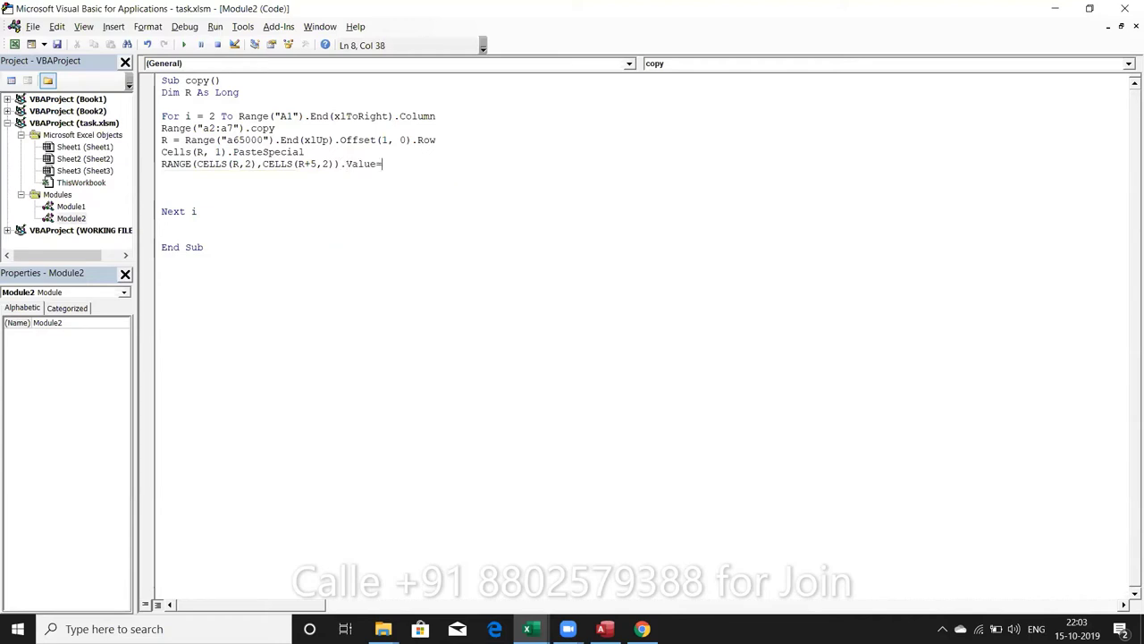
type("CELLS")
type("(1")
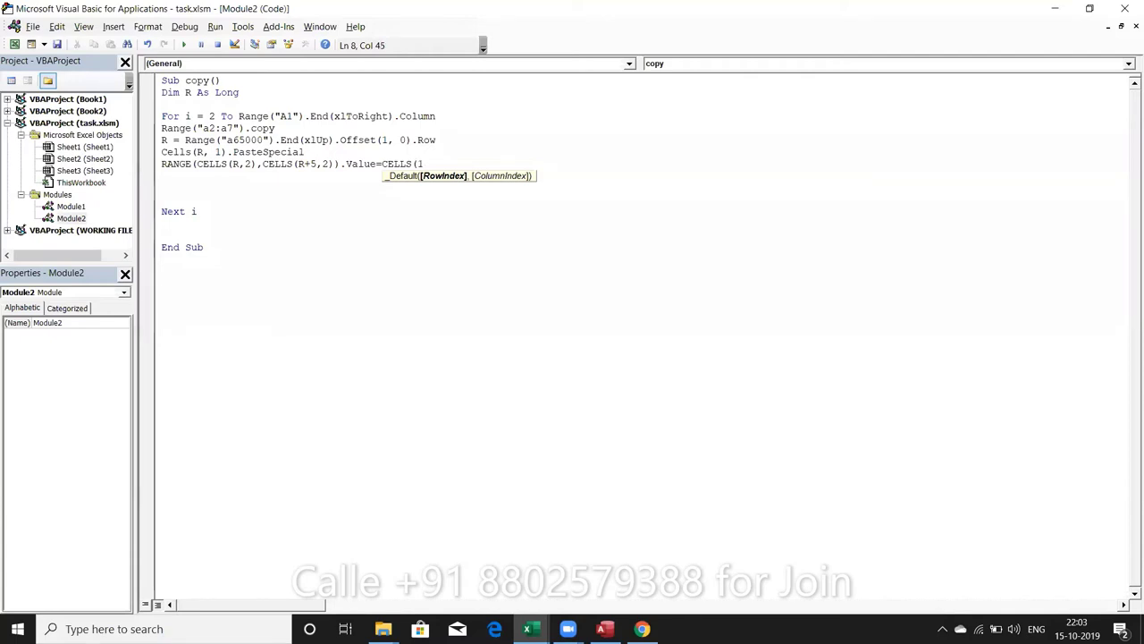
type(",I")
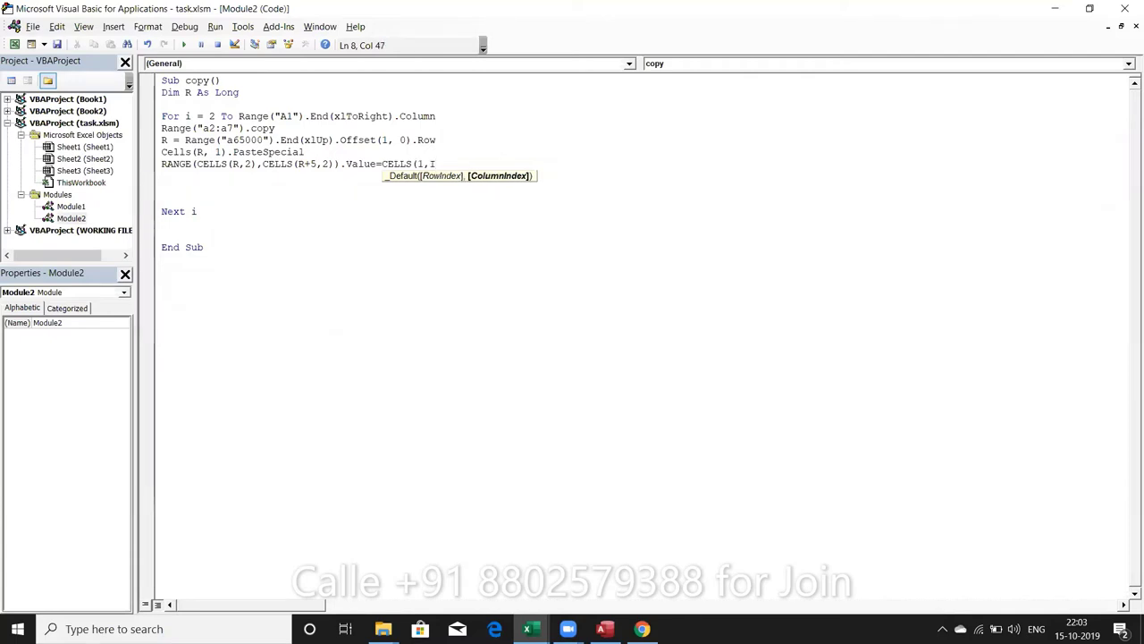
type(").VA")
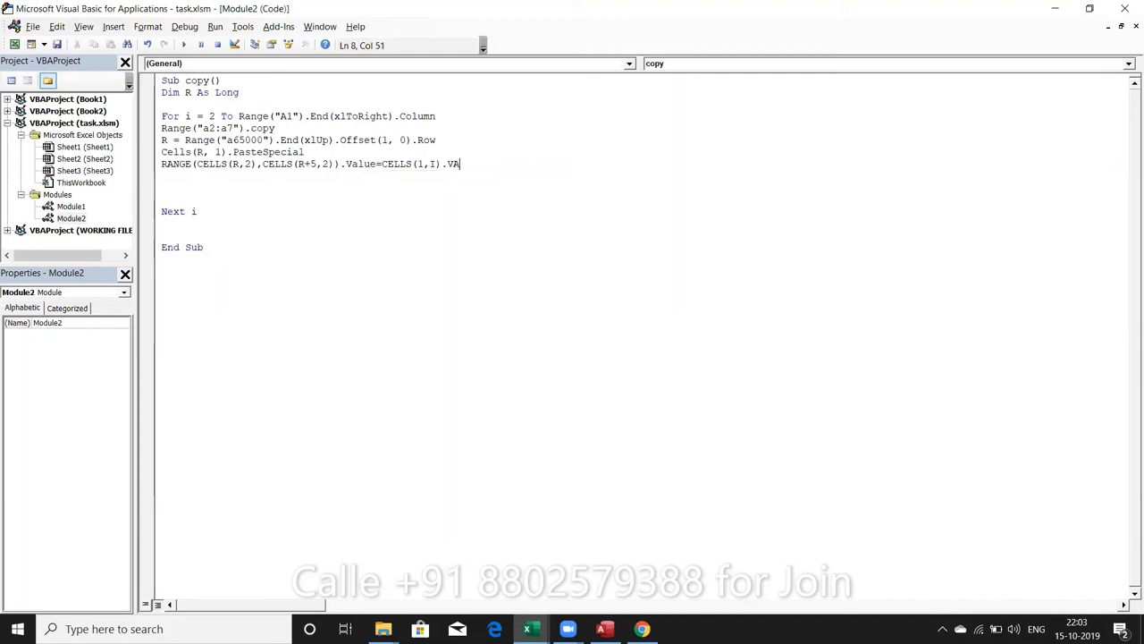
type("lUE")
key("Return")
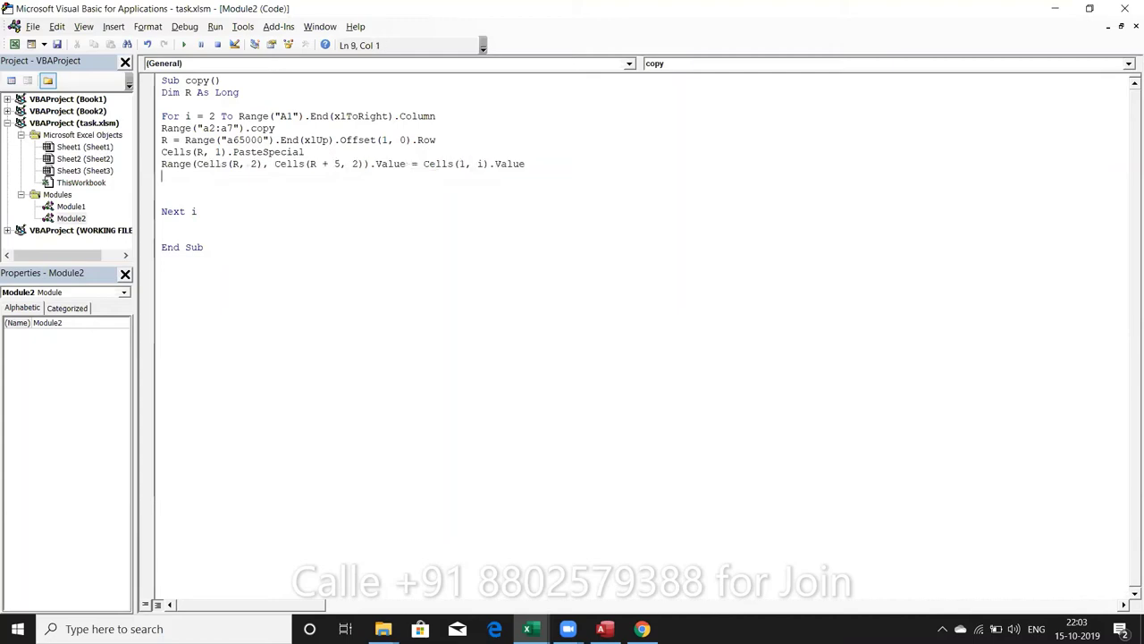
key("alt+Tab")
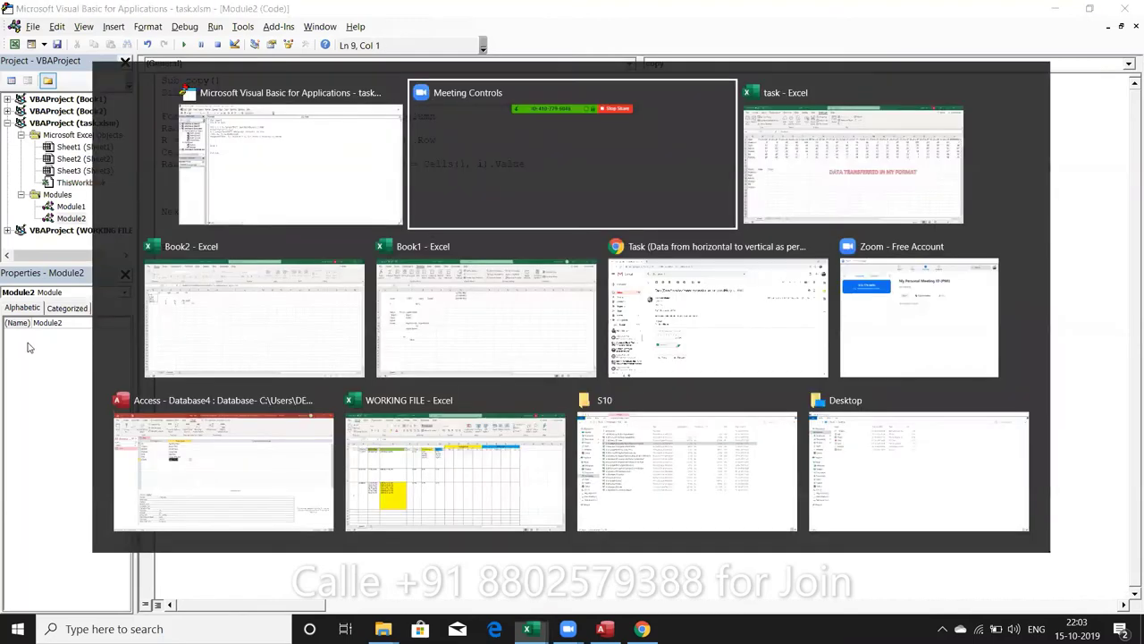
Check the filled Date cells B12:B17 and the date heading in B1 in Excel.
key("alt+Tab")
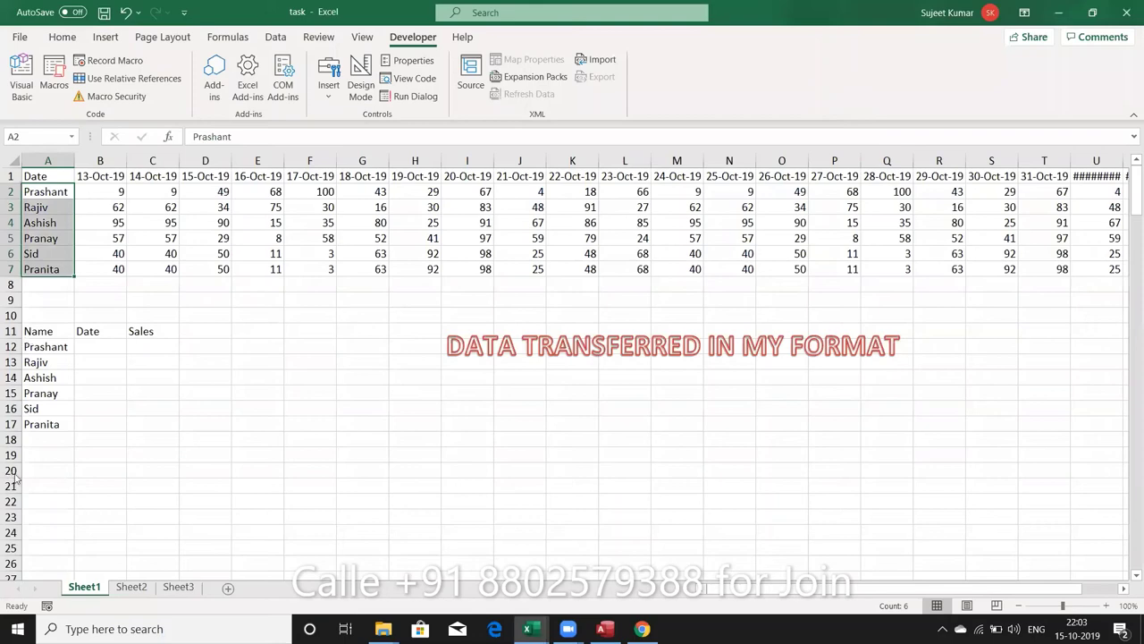
key("alt+Tab")
key("alt+Tab")
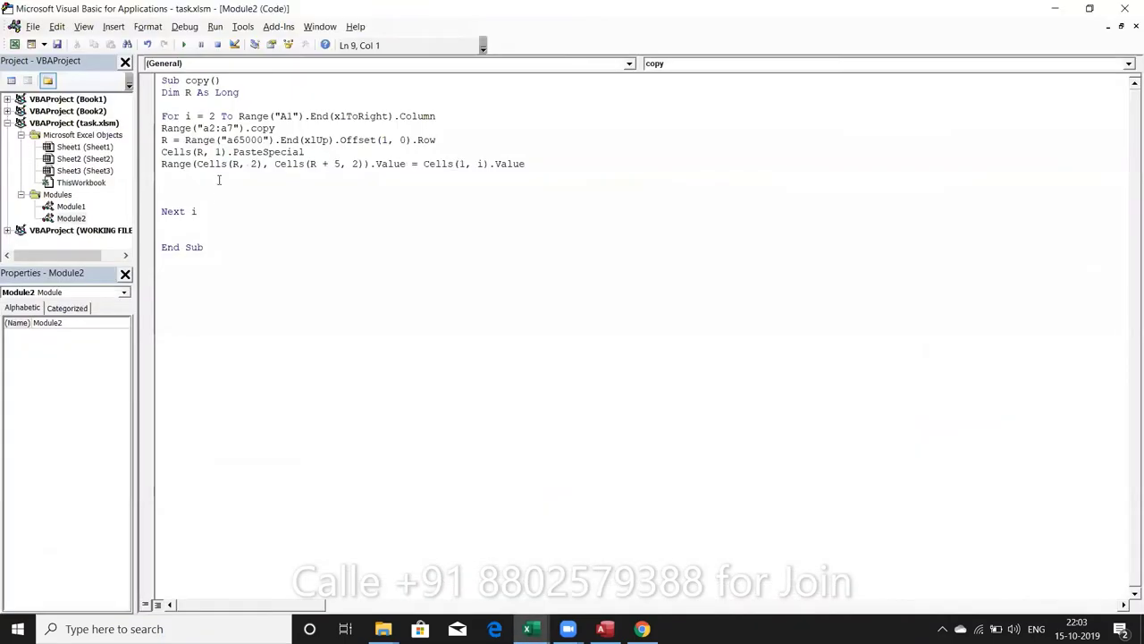
left_click(161, 175)
left_click_drag(162, 164, 410, 167)
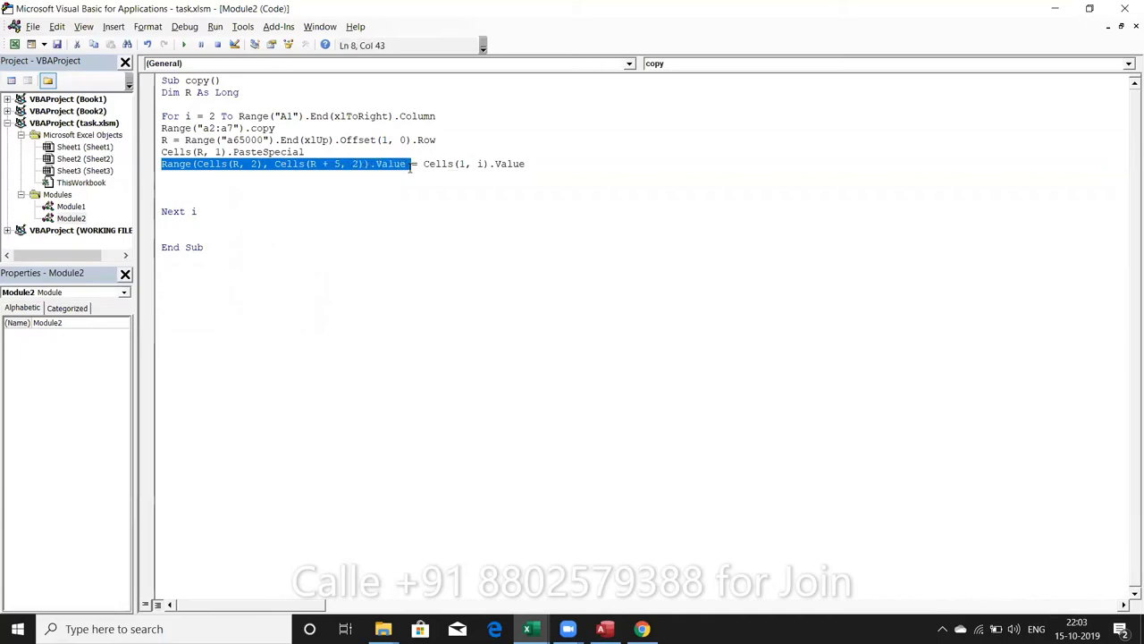
key("alt+Tab")
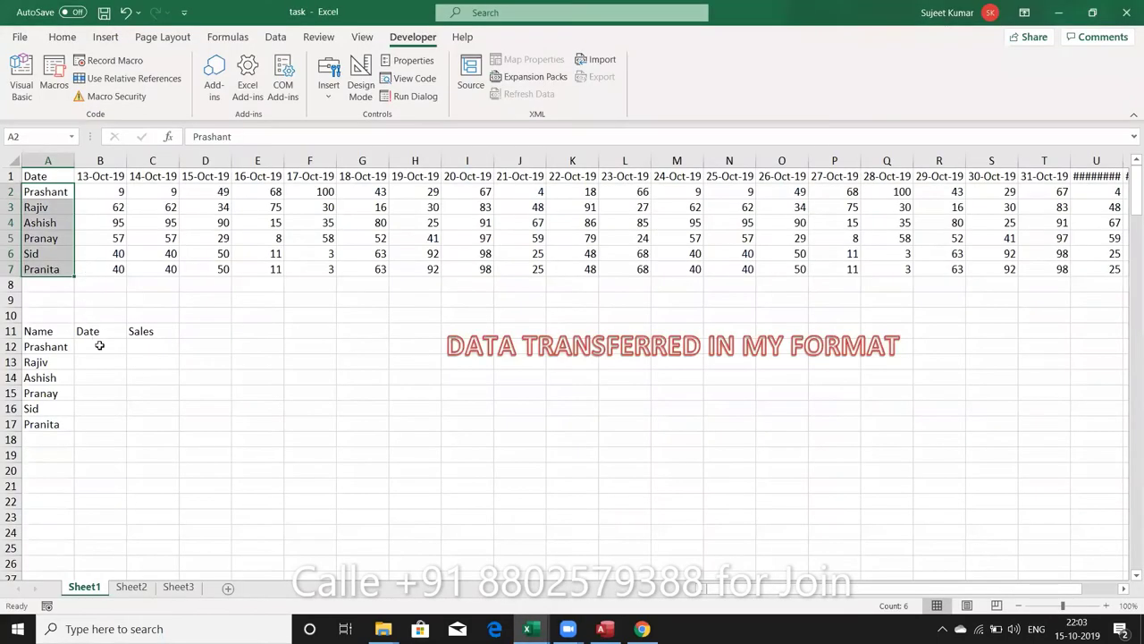
left_click_drag(100, 346, 79, 427)
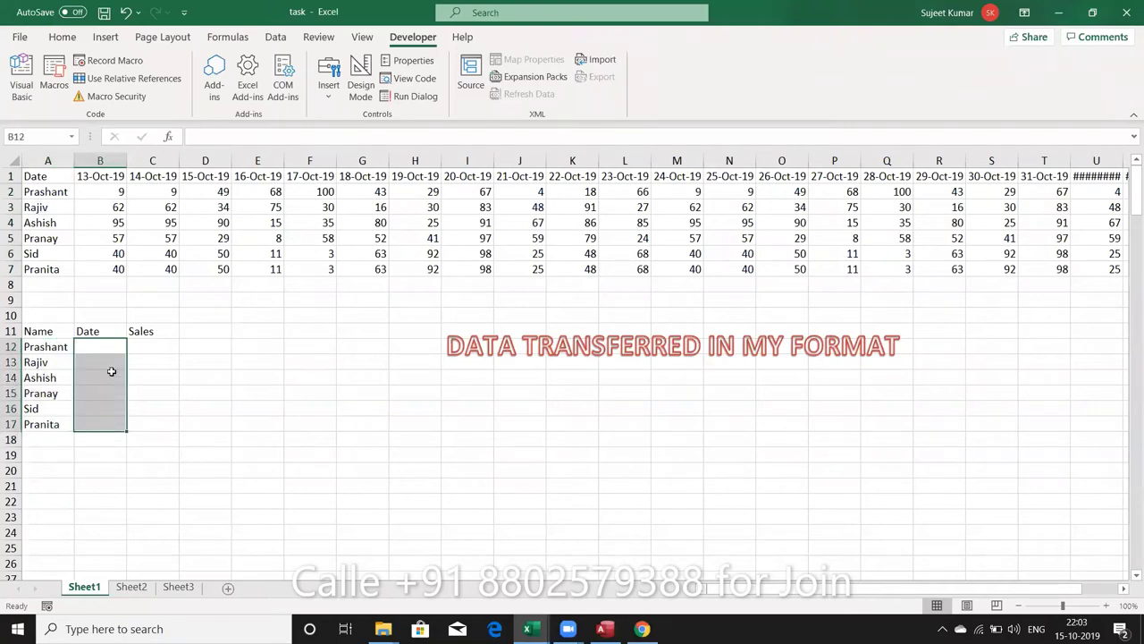
left_click(104, 175)
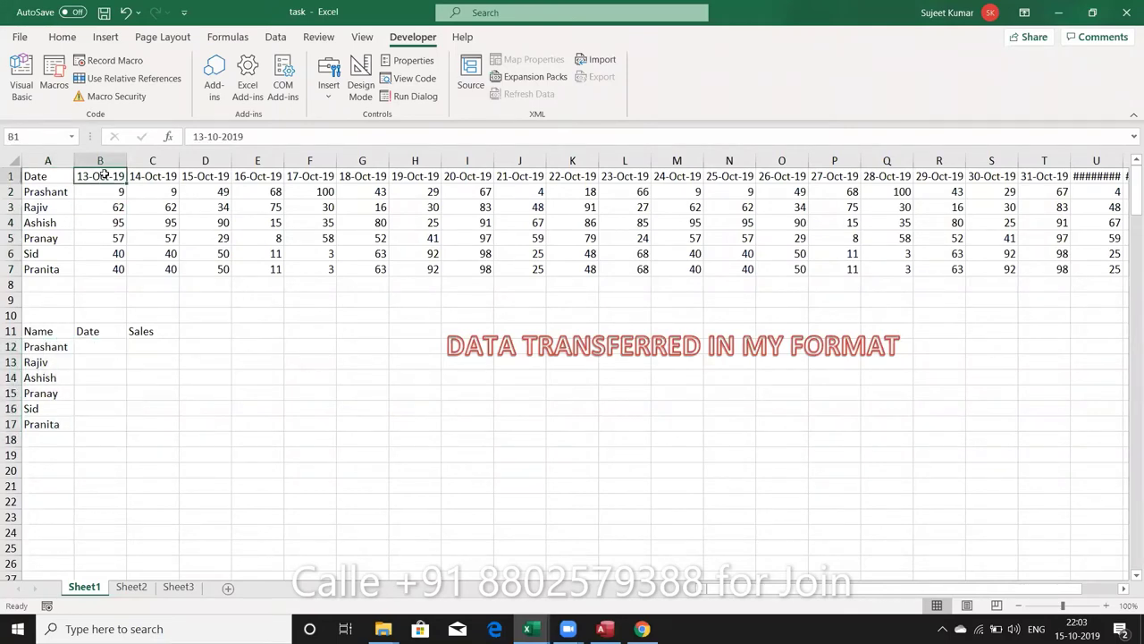
Back in the macro, begin a RANGE( statement below the date-fill line.
key("alt+F11")
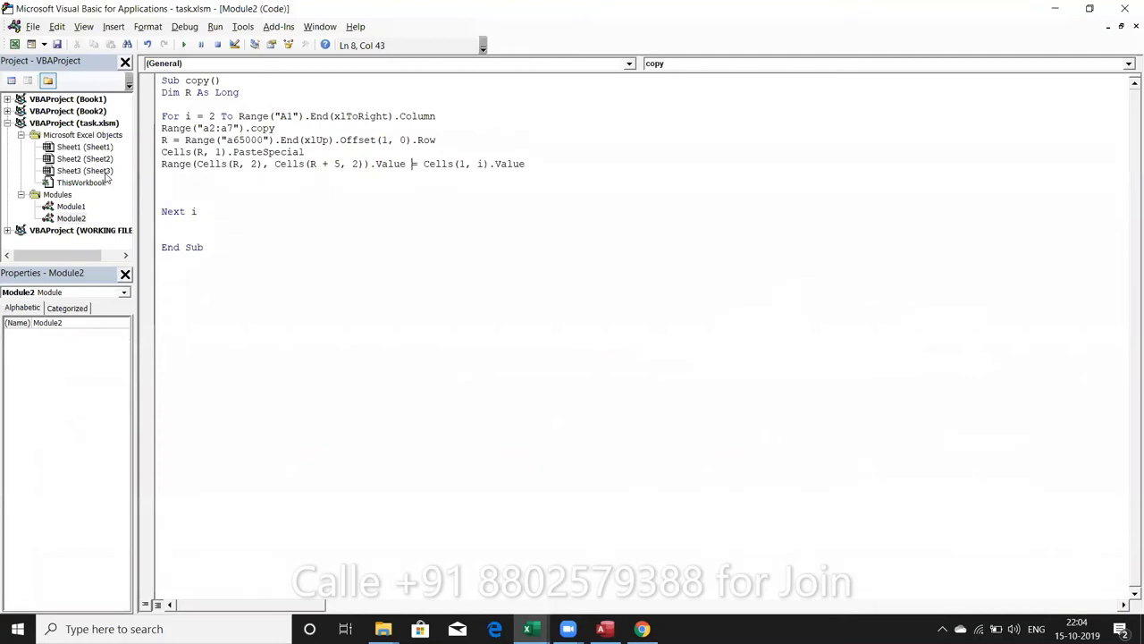
key("Down")
type("RAN")
type("GE")
type("(")
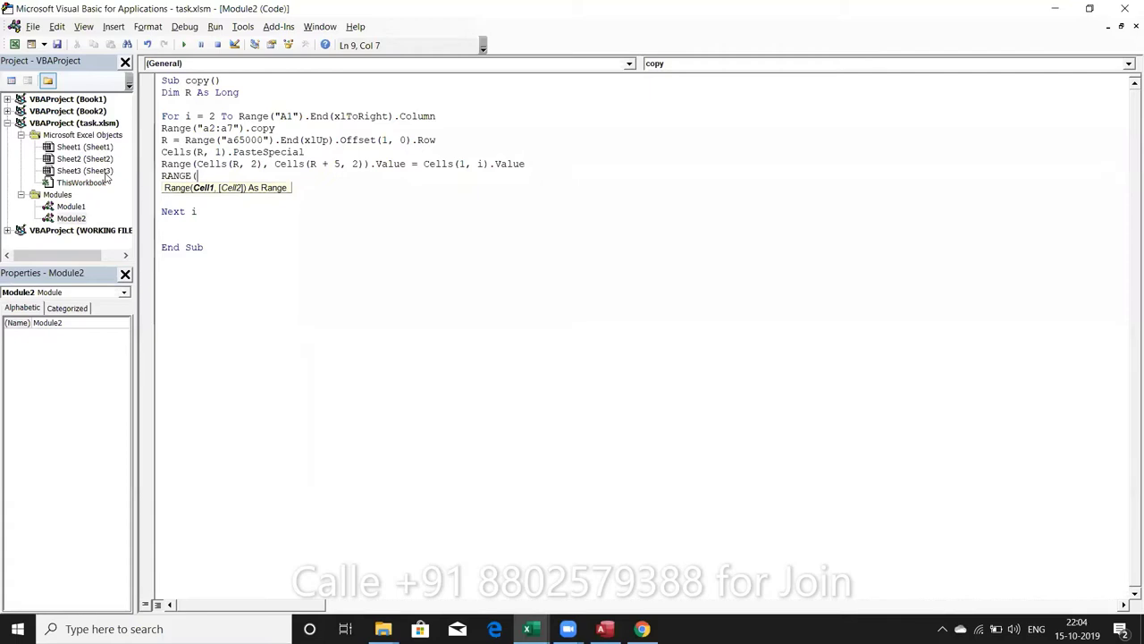
Add the lines Range(Cells(2,i),Cells(7,i)).Copy and Cells(R,3).PasteSpecial to the loop.
type("CELLS")
type("(2")
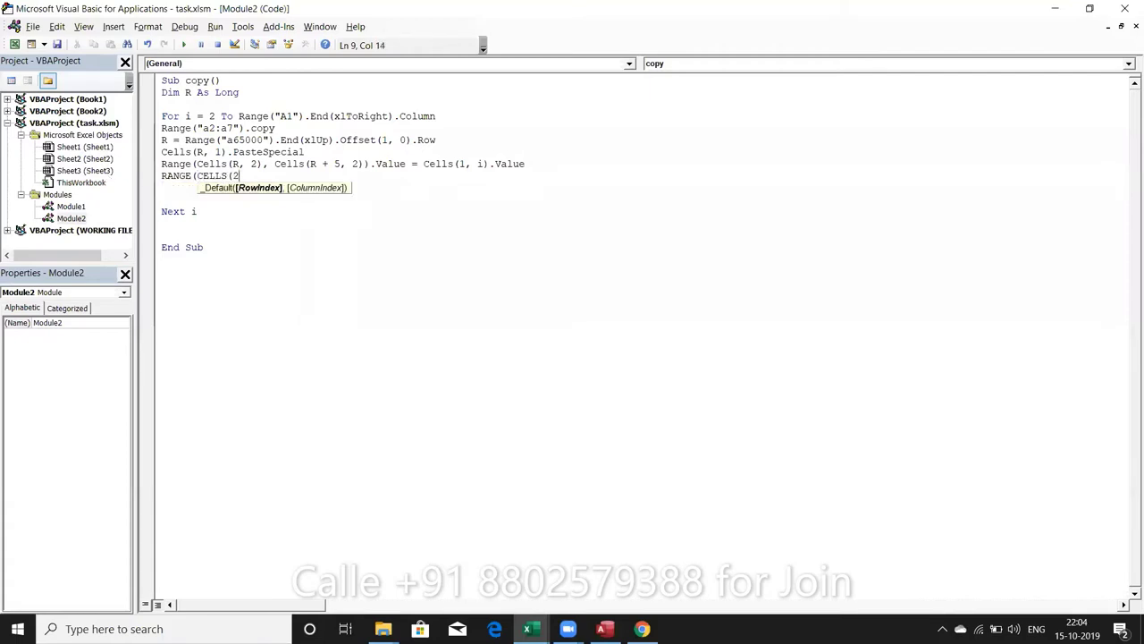
type(",I")
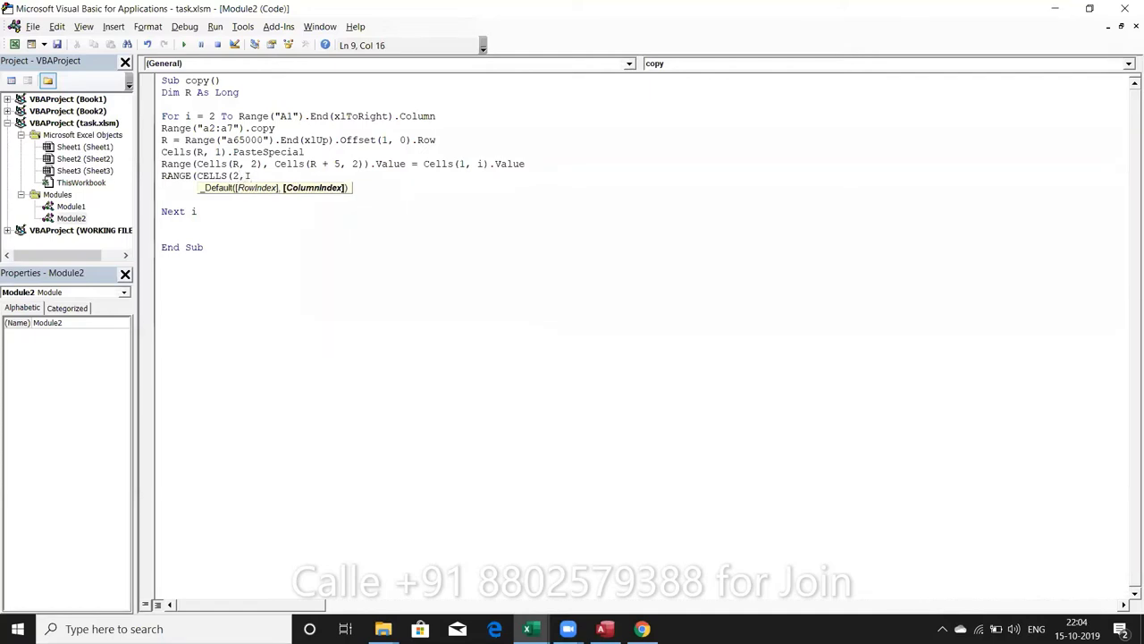
type("),")
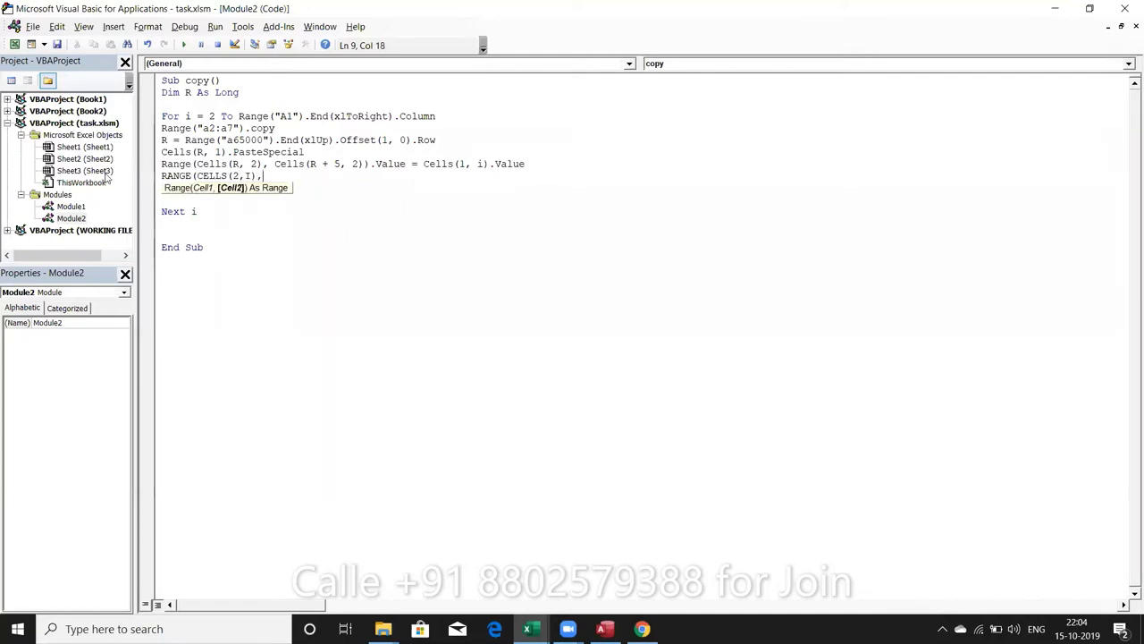
type("CELLS(")
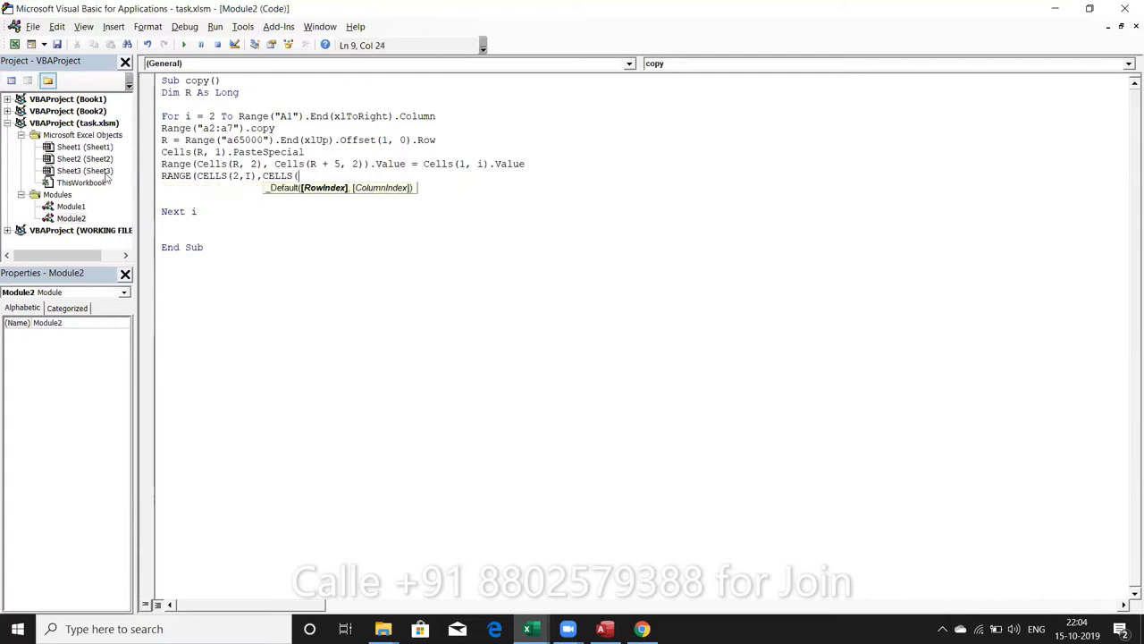
type("7")
type(",")
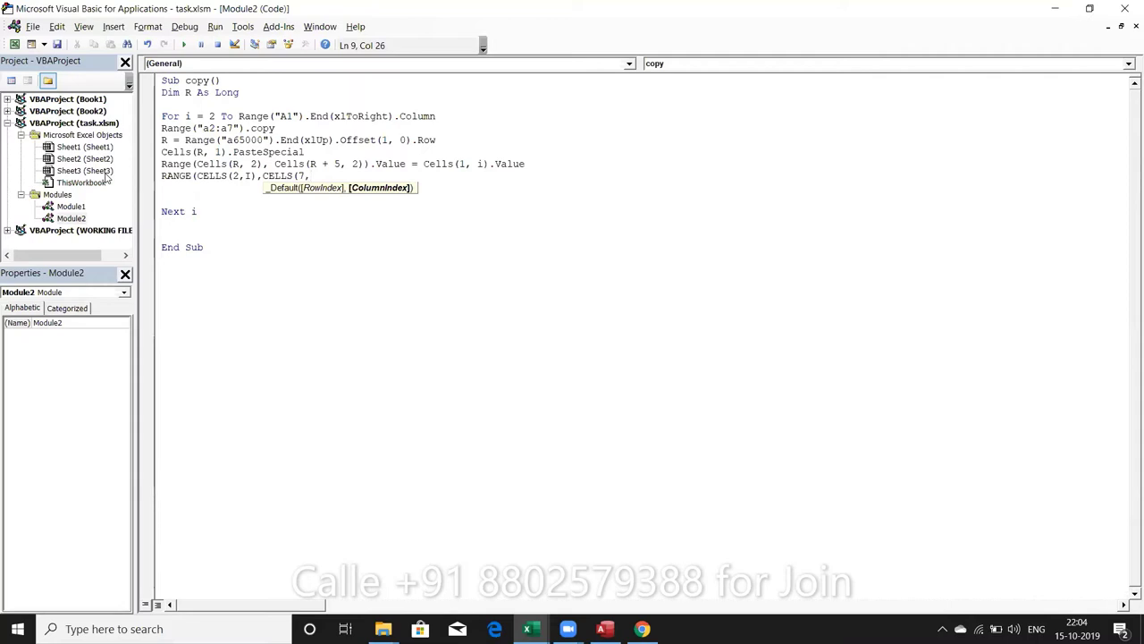
type("I")
type(")")
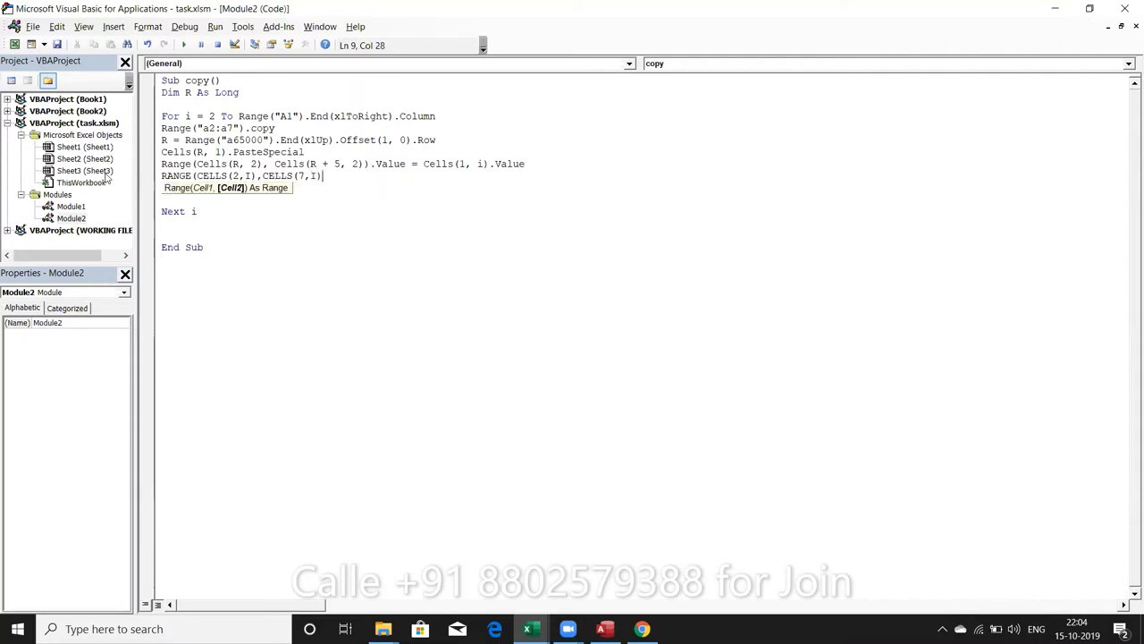
type(")")
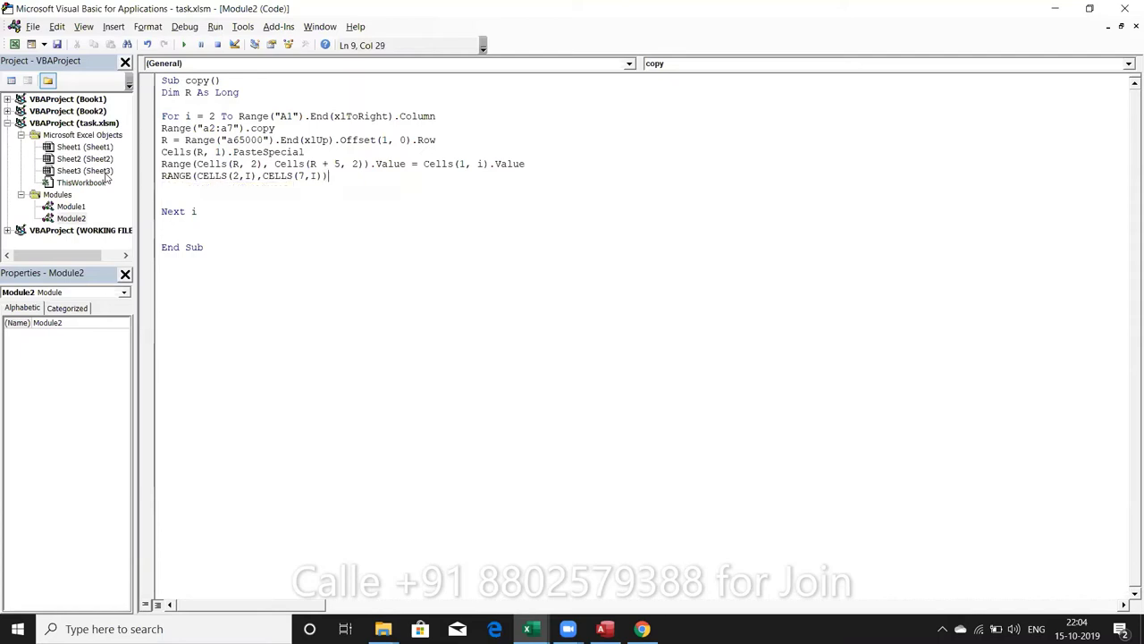
type(".COPY")
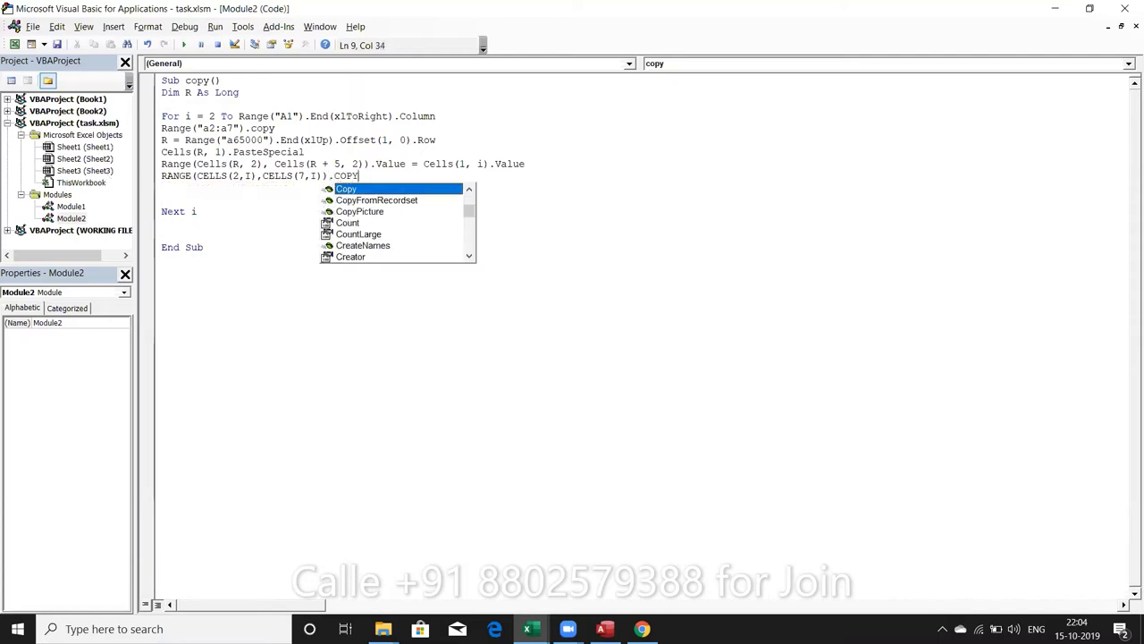
key("Return")
type("CELLS")
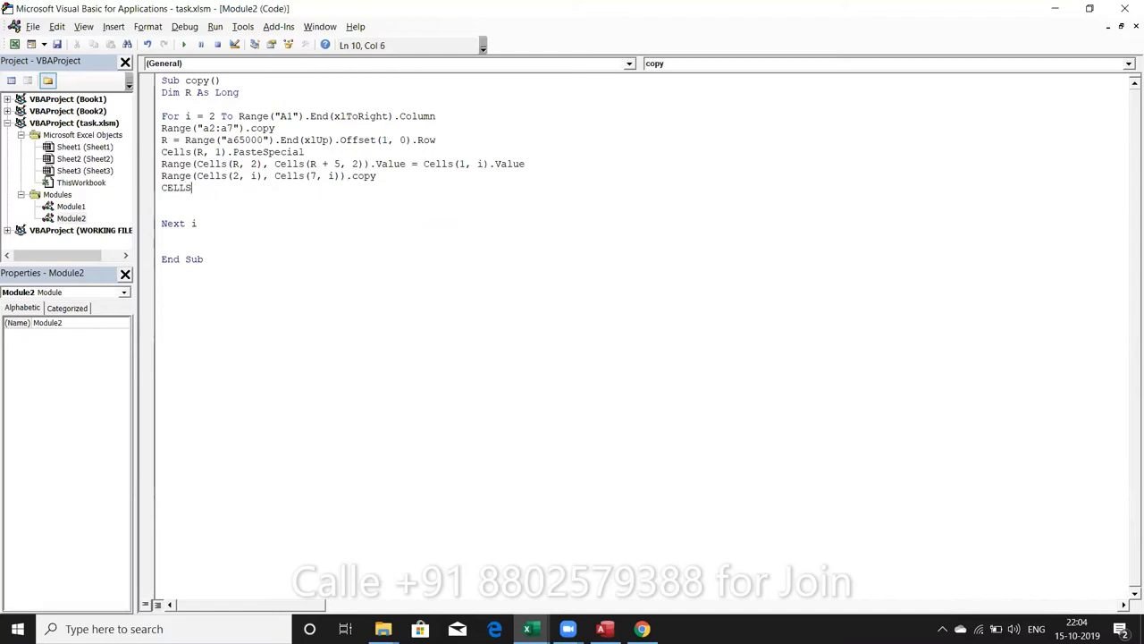
type("(")
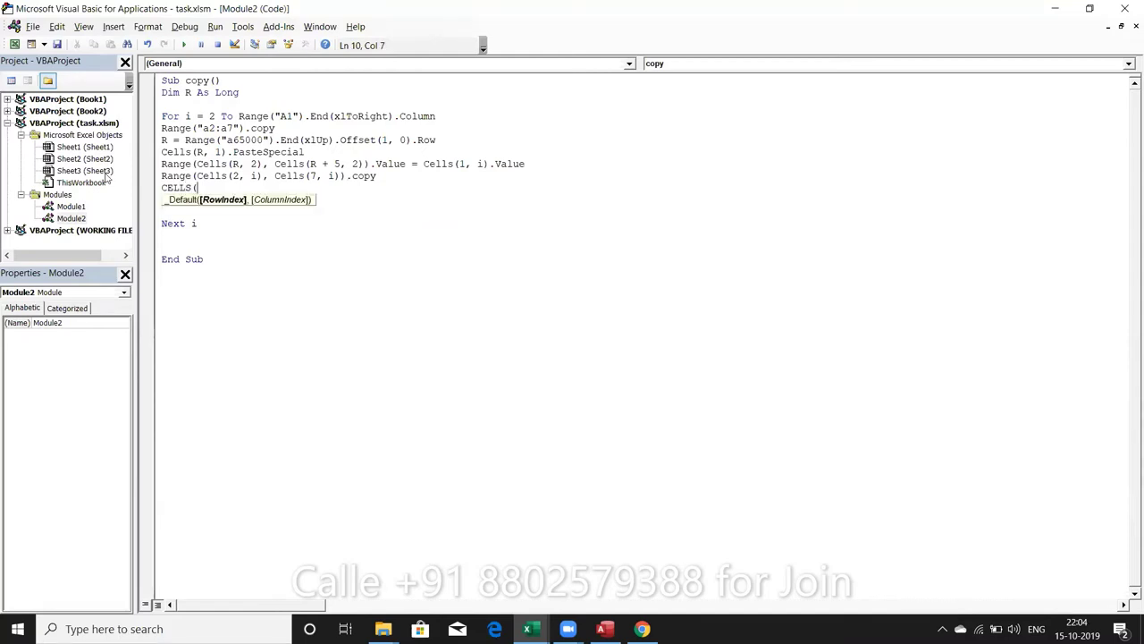
type("R,")
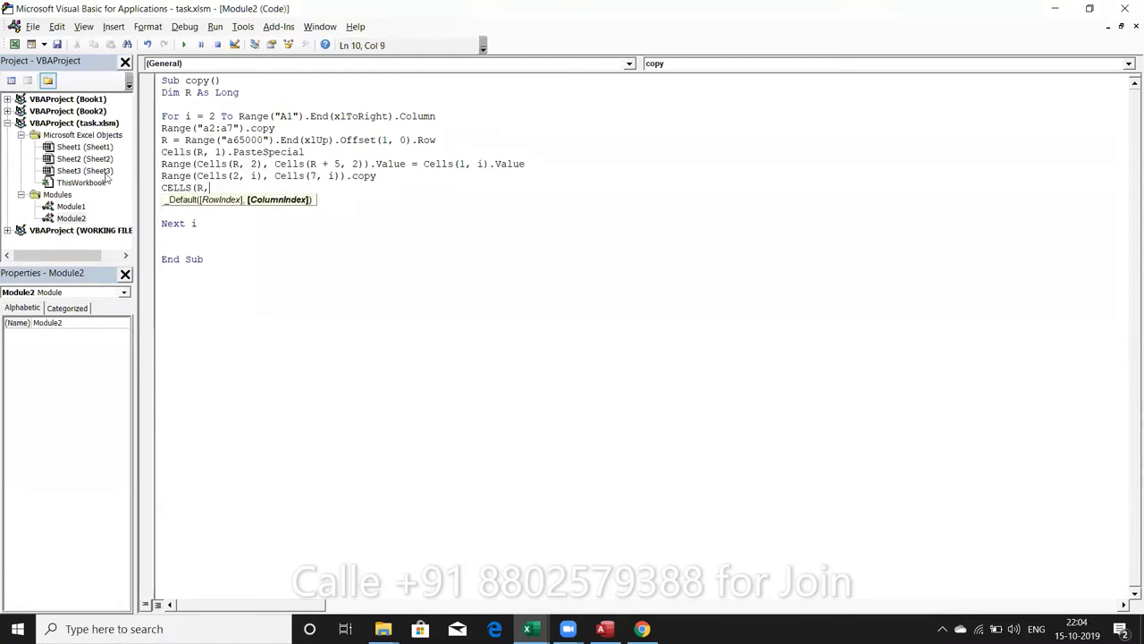
type("3")
type(").")
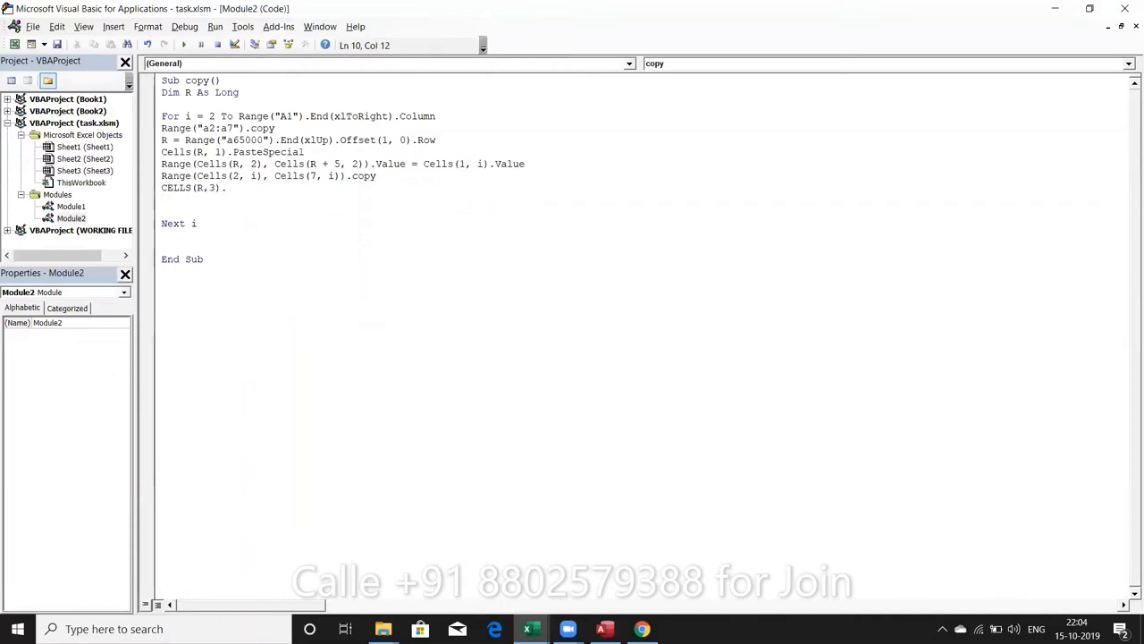
type("PASTE")
type("SPE")
type("CIAL")
key("Return")
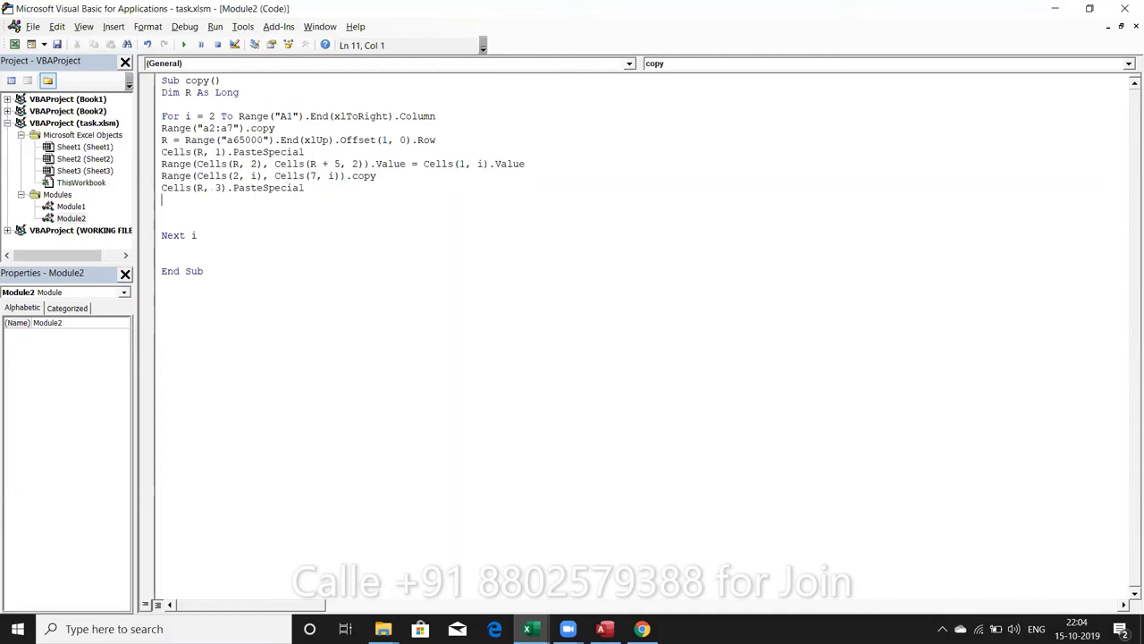
Remove the blank lines before Next i.
key("Delete")
key("Delete")
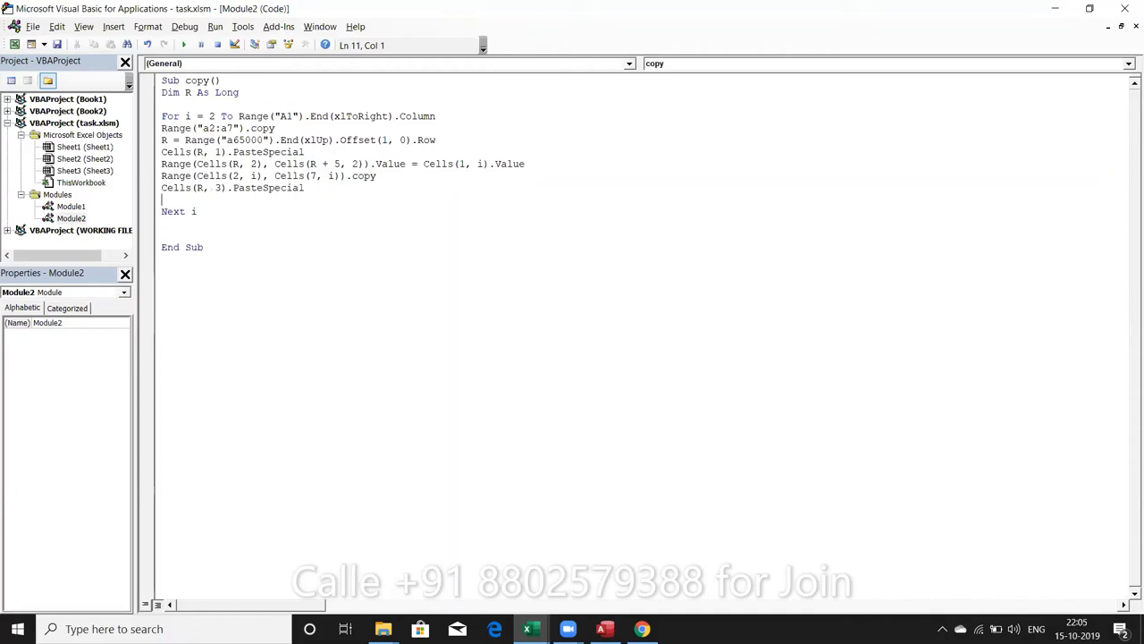
key("Delete")
key("Down")
Clear the names from A12:A17 in the worksheet.
key("alt+F11")
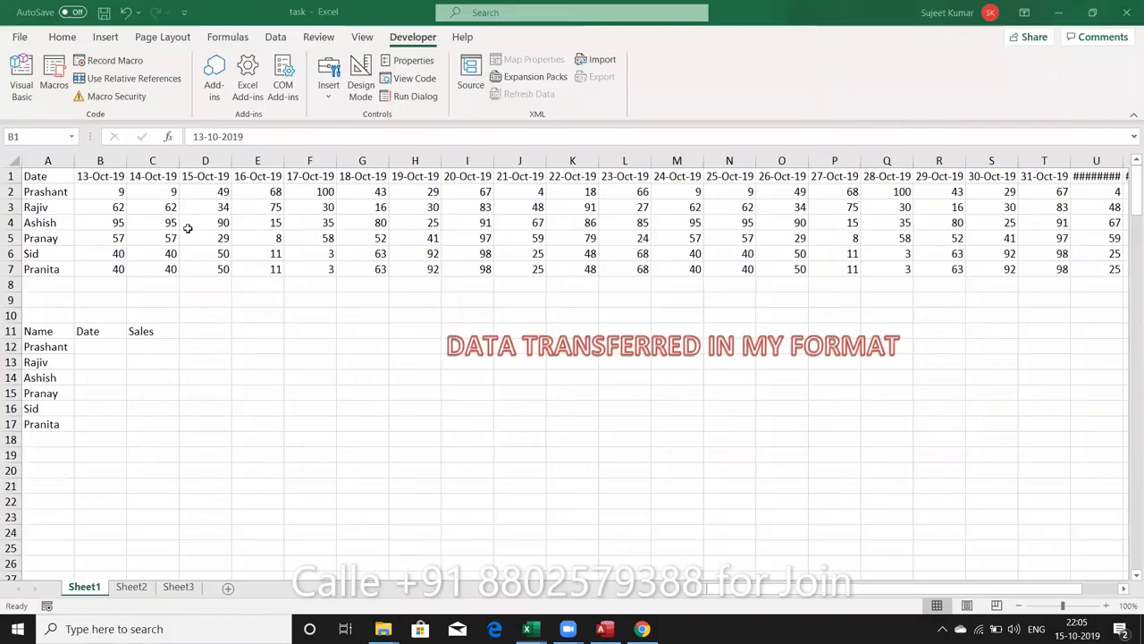
left_click(70, 346)
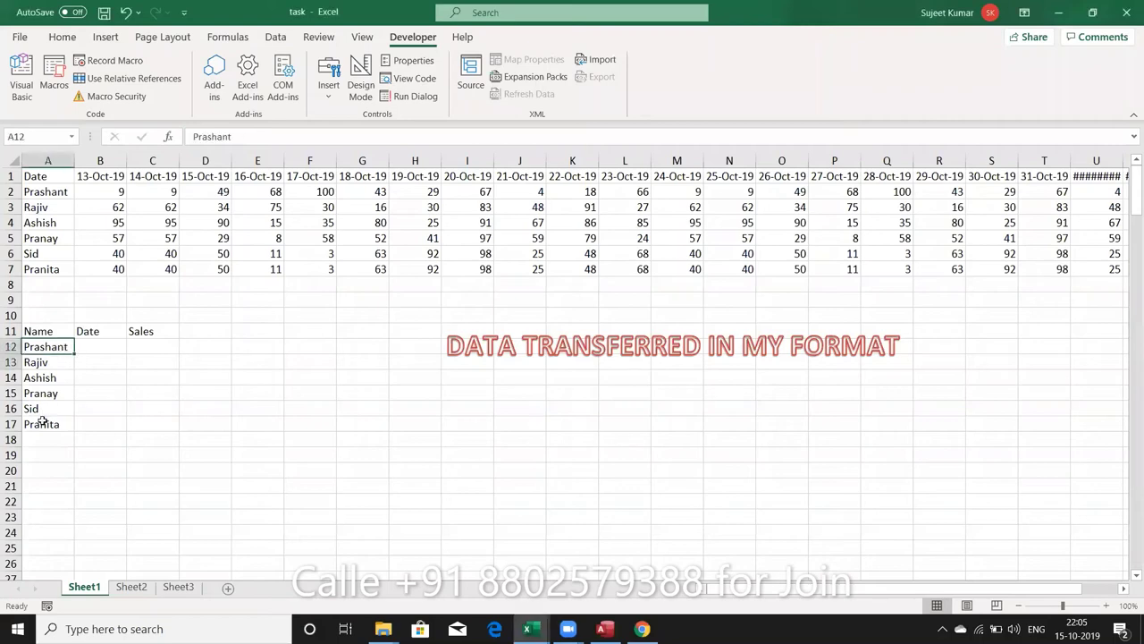
left_click(42, 421, "shift")
key("Delete")
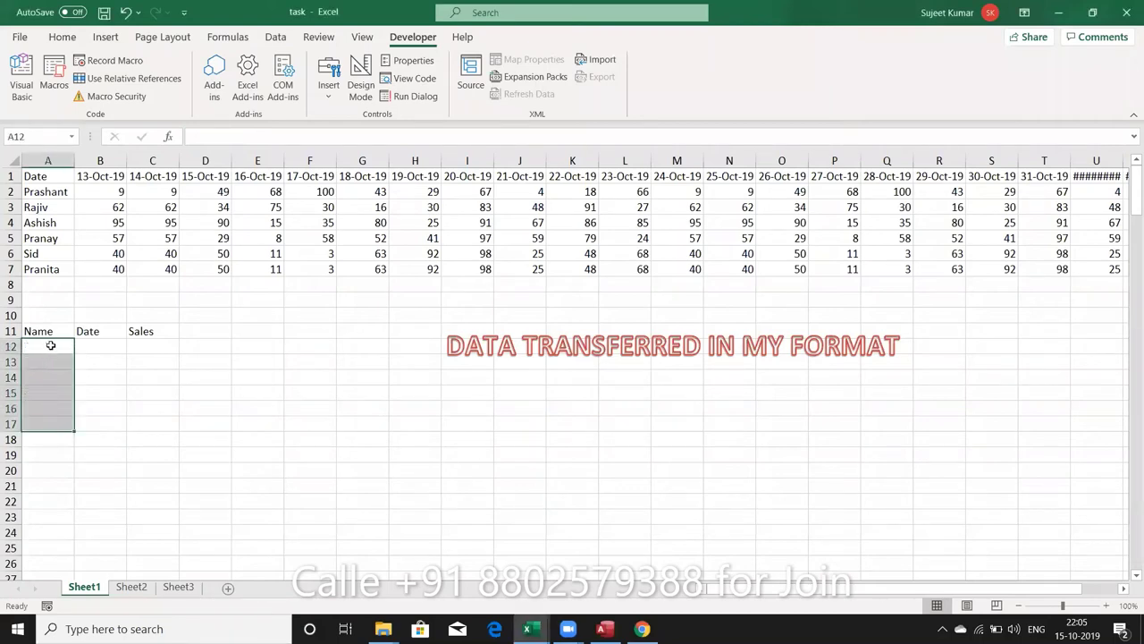
left_click(51, 345)
Run the copy macro, widen column B to show the dates, and review the output.
left_click(54, 79)
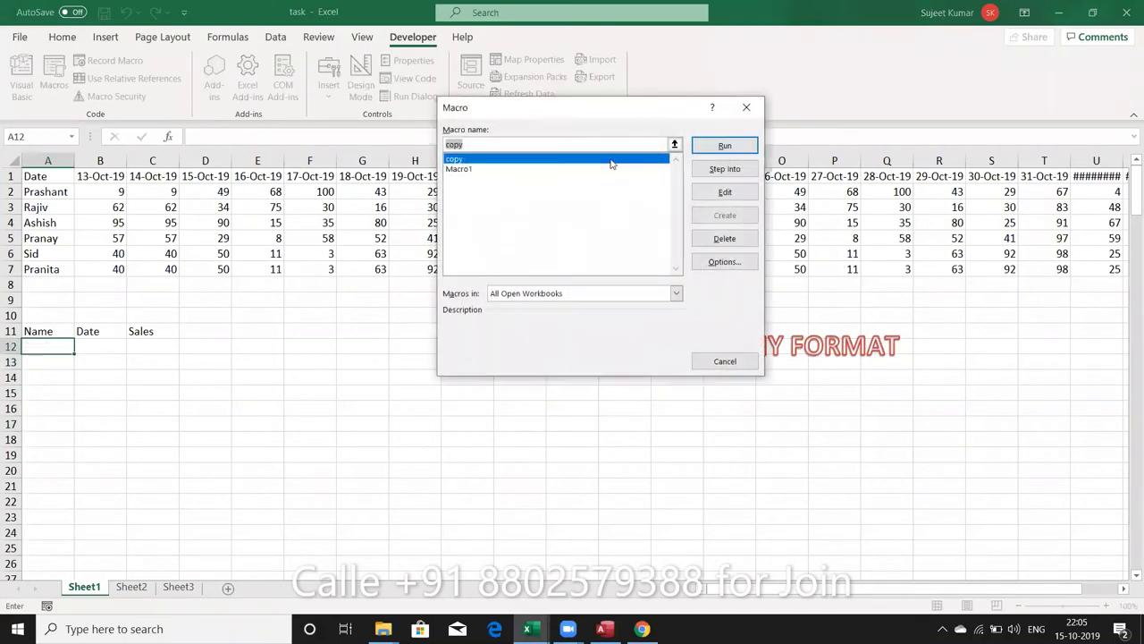
left_click(711, 145)
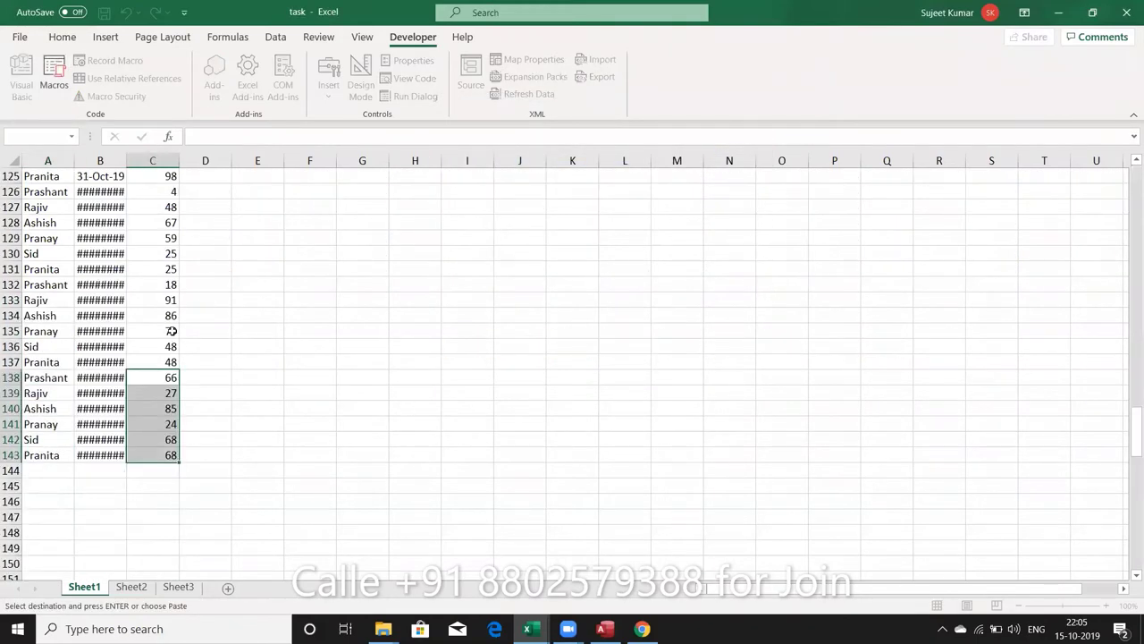
double_click(127, 161)
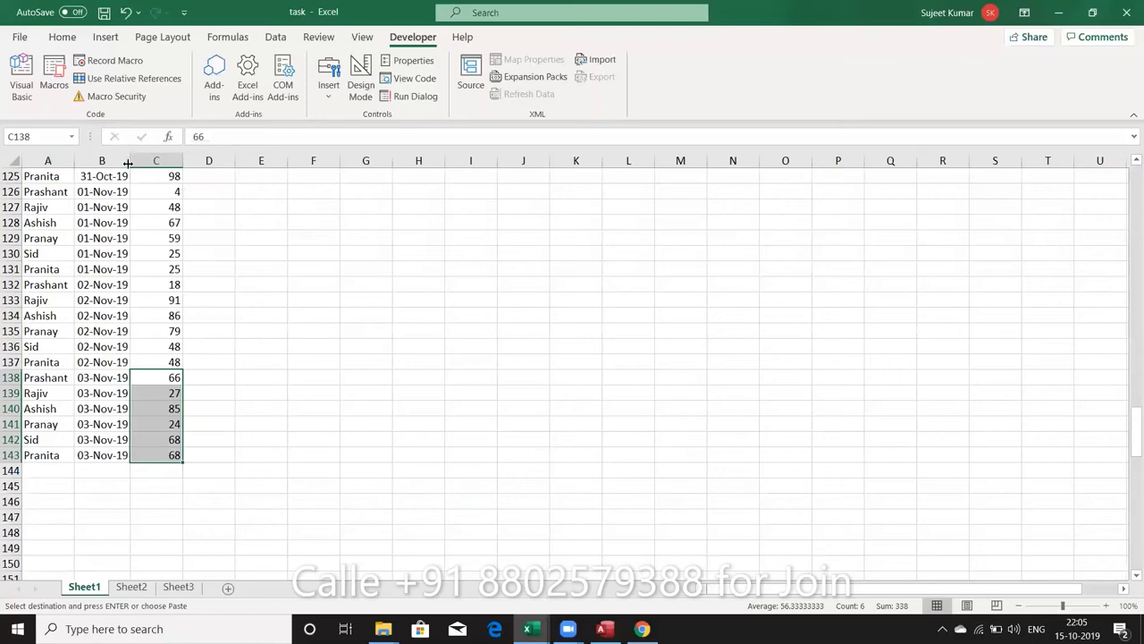
key("ctrl+Up")
key("ctrl+Up")
key("ctrl+Up")
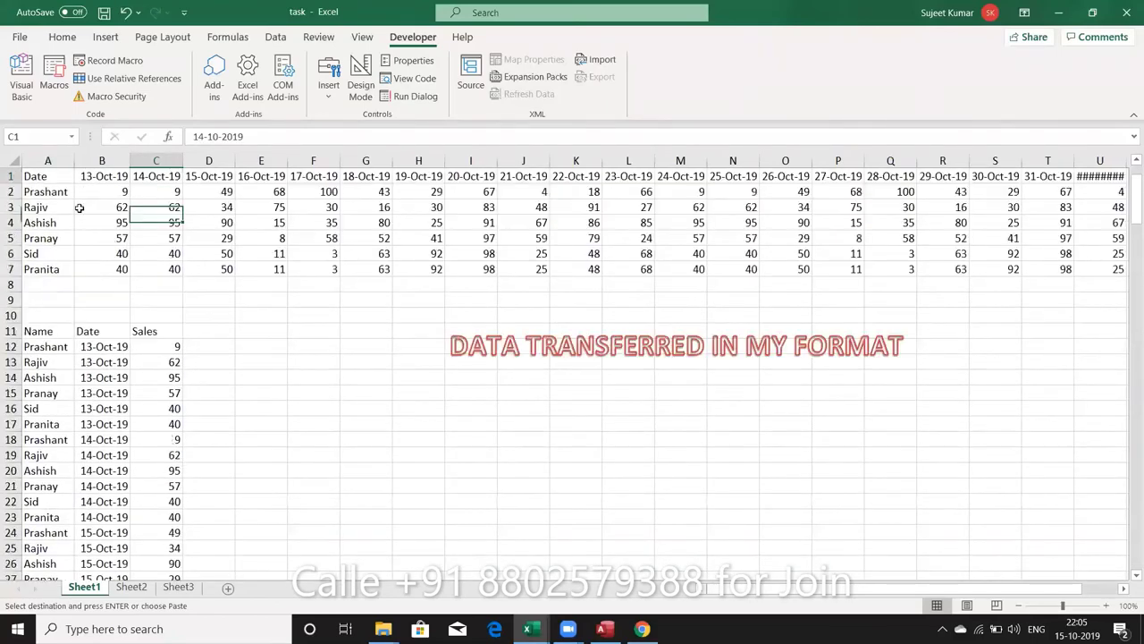
key("Down")
key("Down")
key("Down")
key("Down")
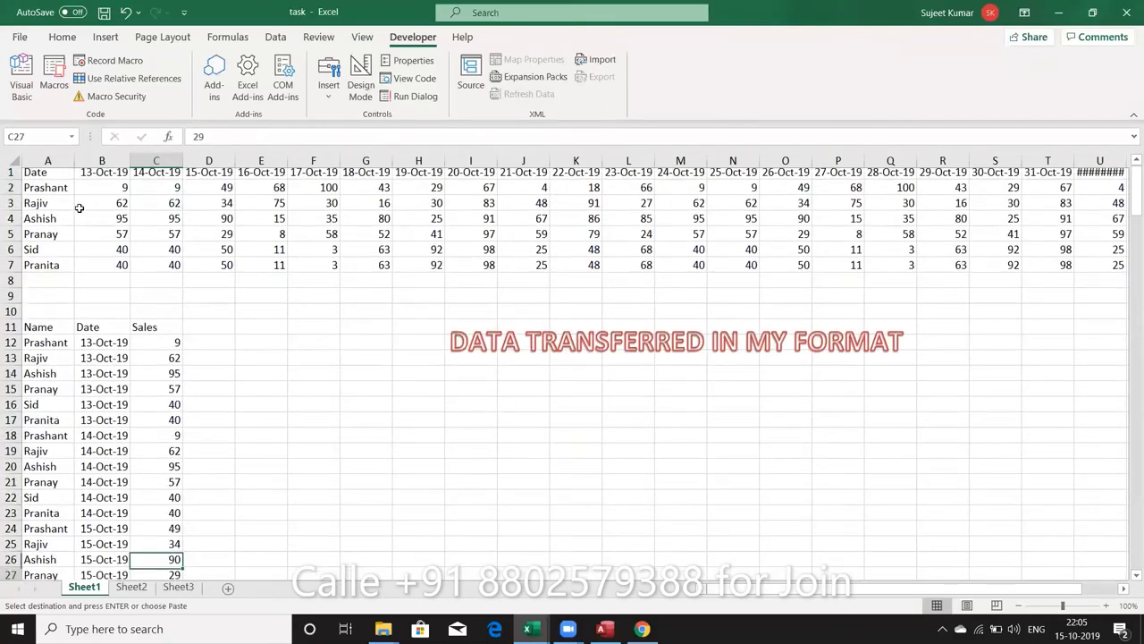
key("Up")
key("Up")
key("Up")
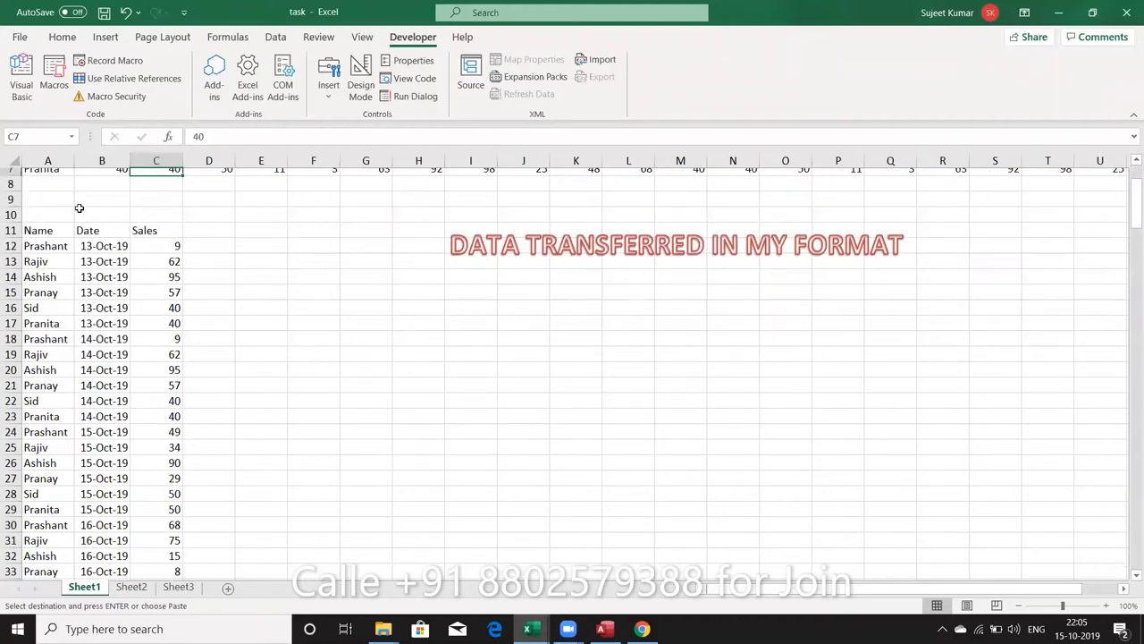
key("alt+Tab")
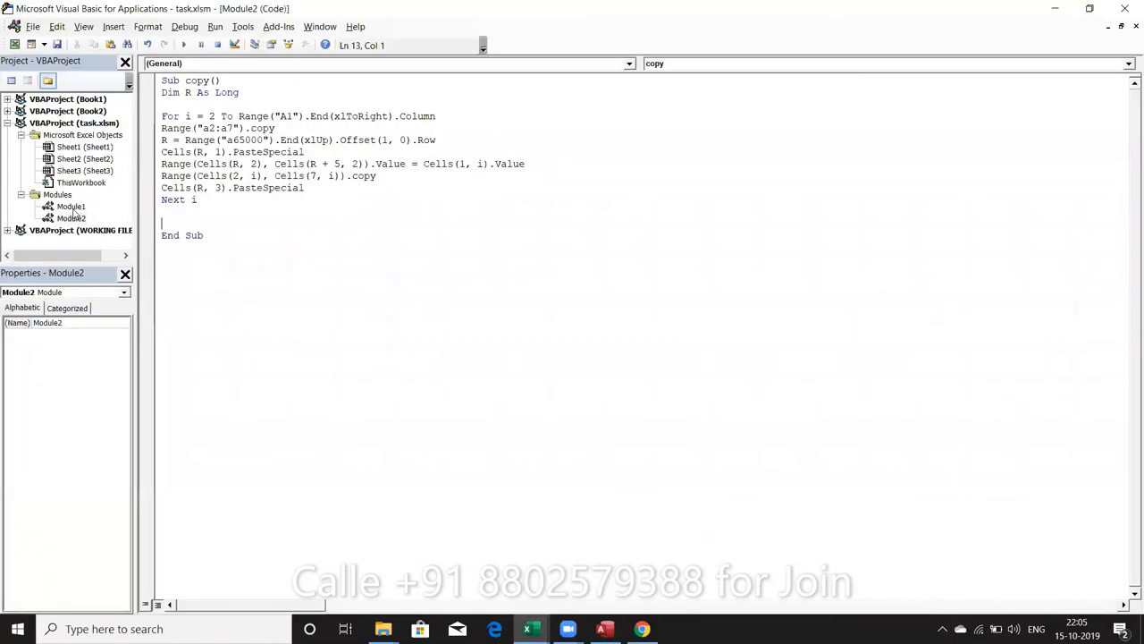
double_click(79, 206)
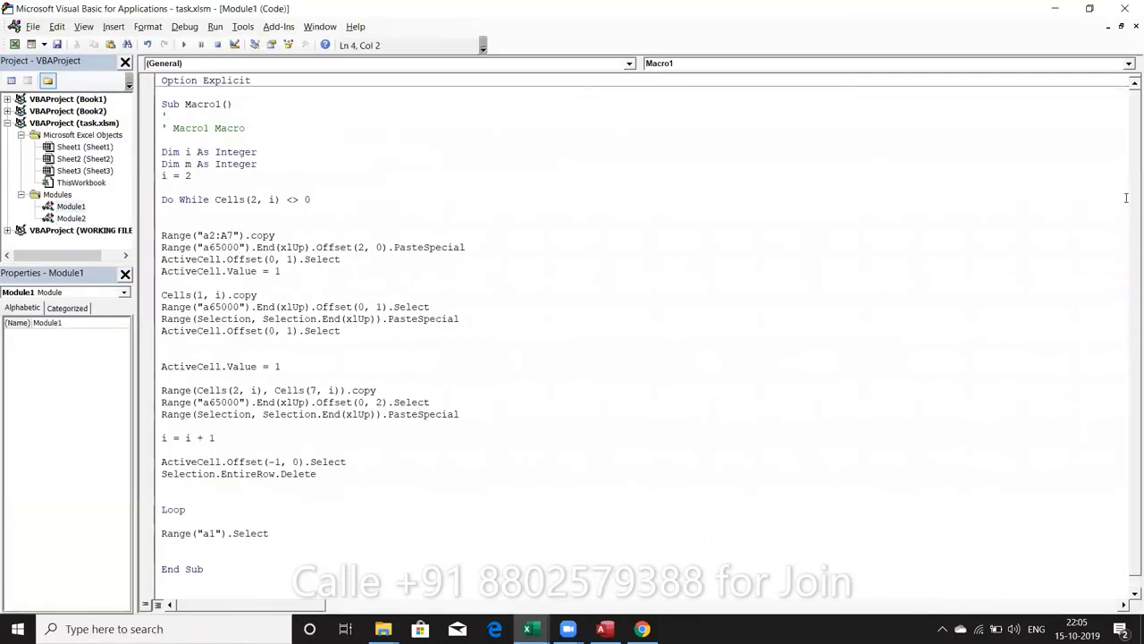
scroll(1128, 250, "down", 1)
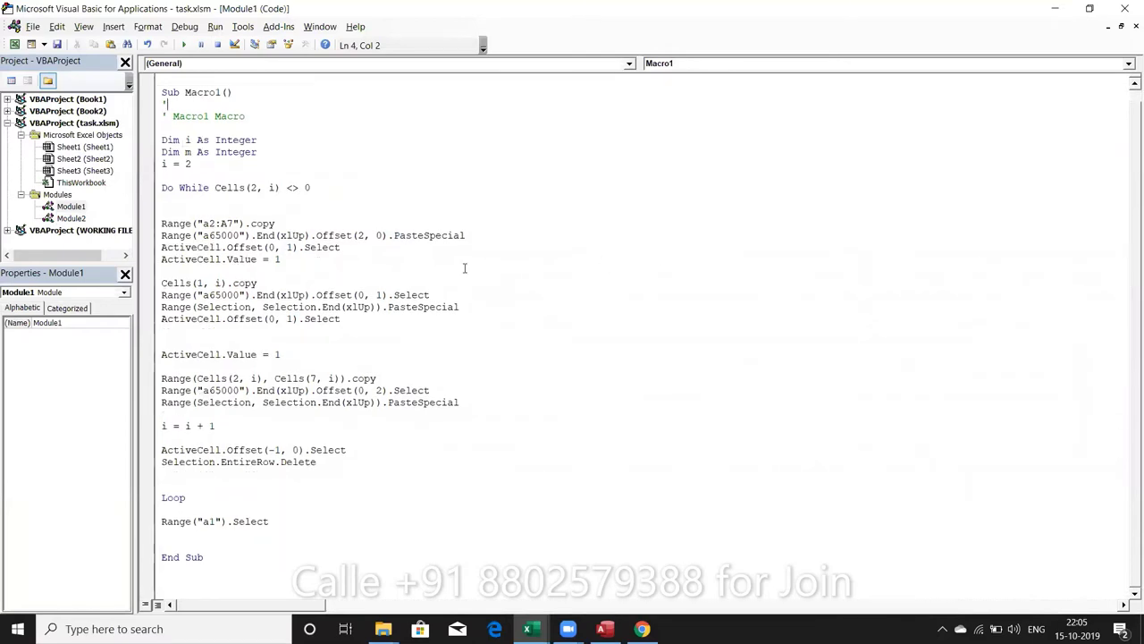
double_click(80, 220)
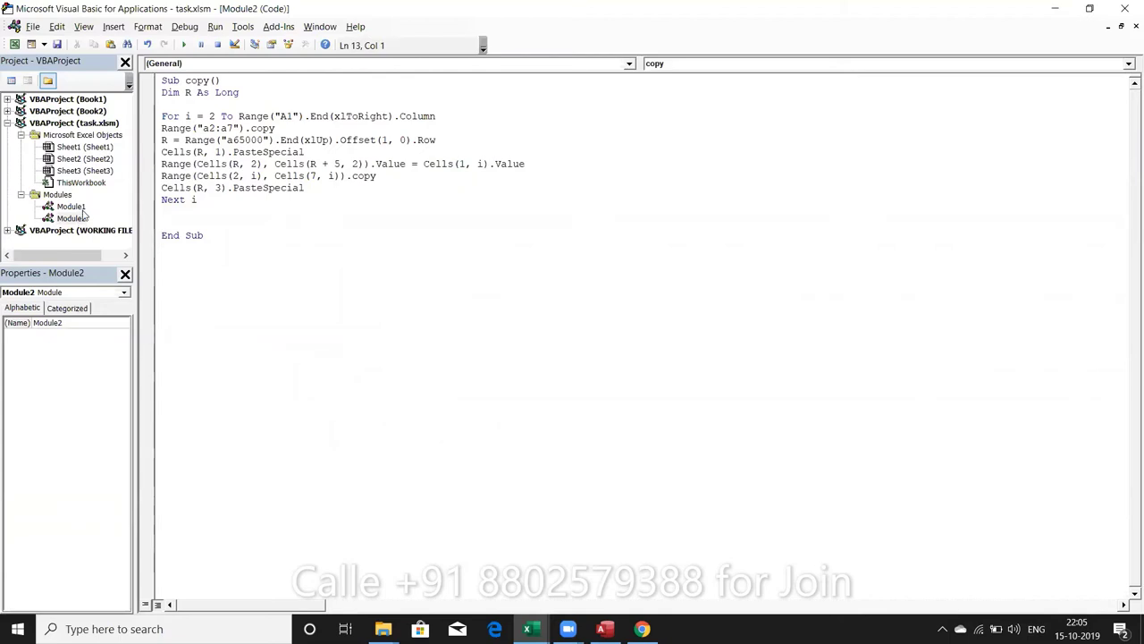
double_click(73, 207)
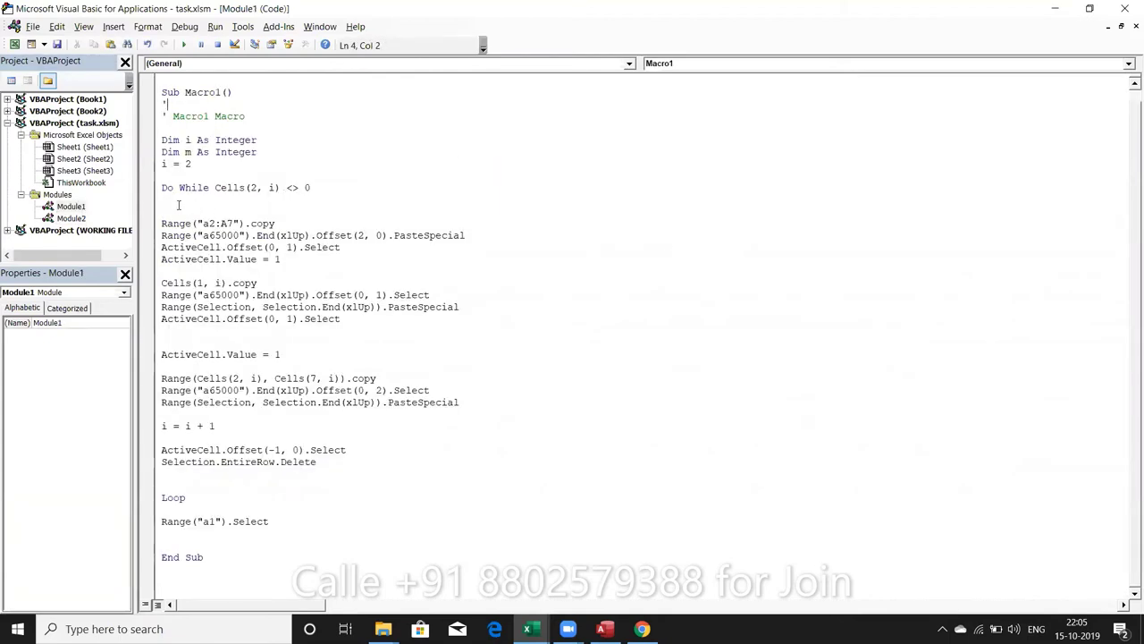
left_click_drag(177, 205, 194, 497)
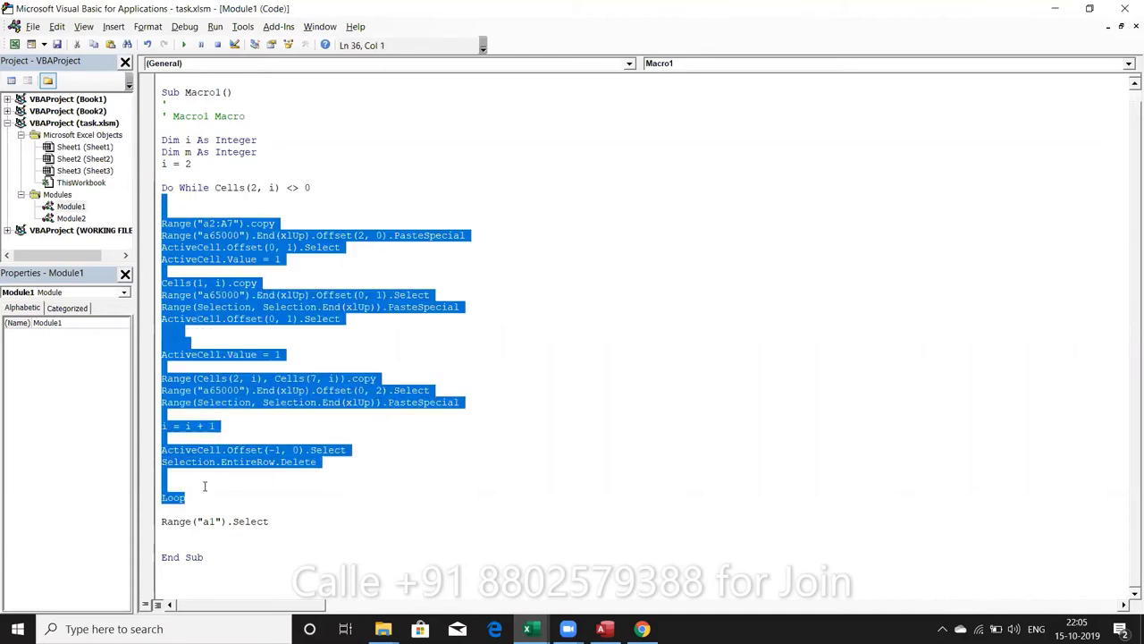
left_click_drag(204, 485, 199, 485)
double_click(72, 218)
double_click(78, 207)
double_click(72, 219)
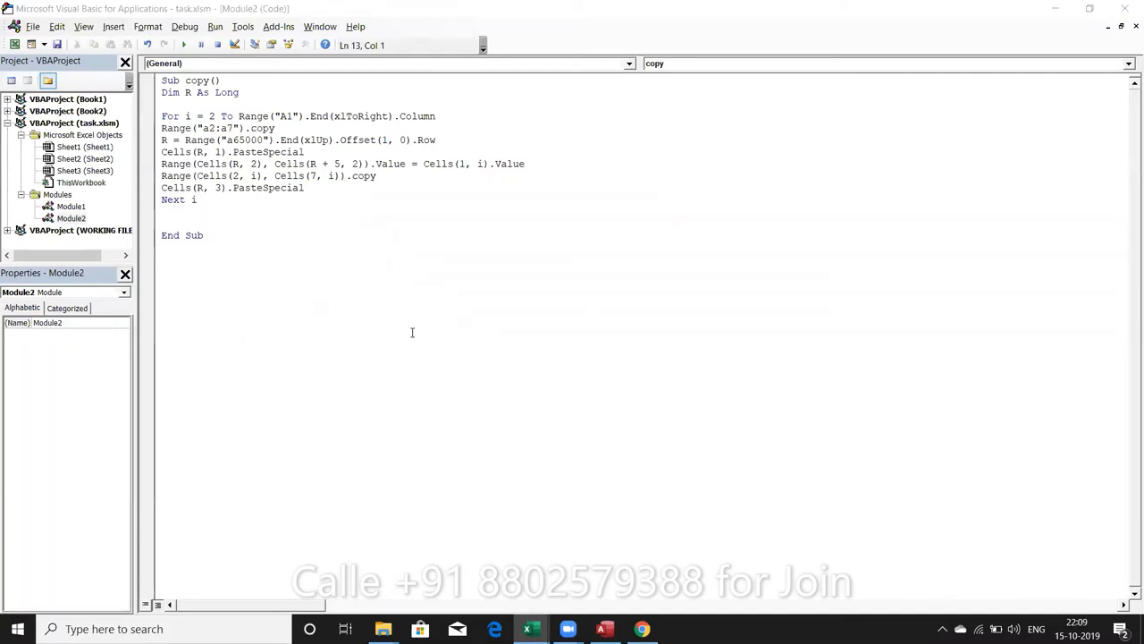
Open Macro1 in Module1 and compare it with Module2's code.
double_click(76, 206)
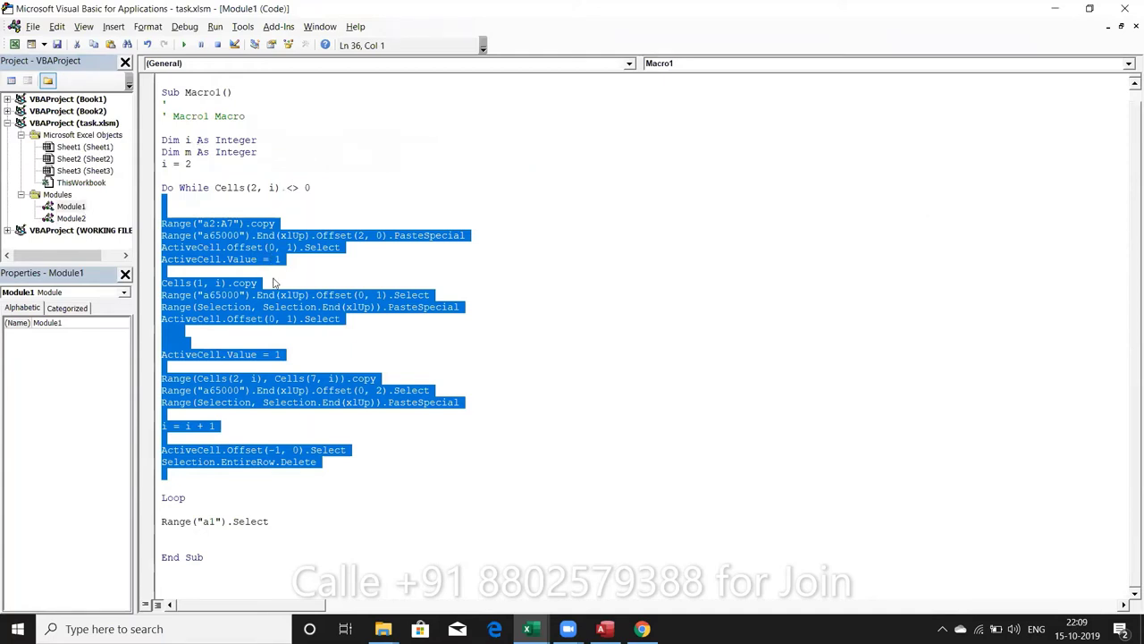
double_click(273, 283)
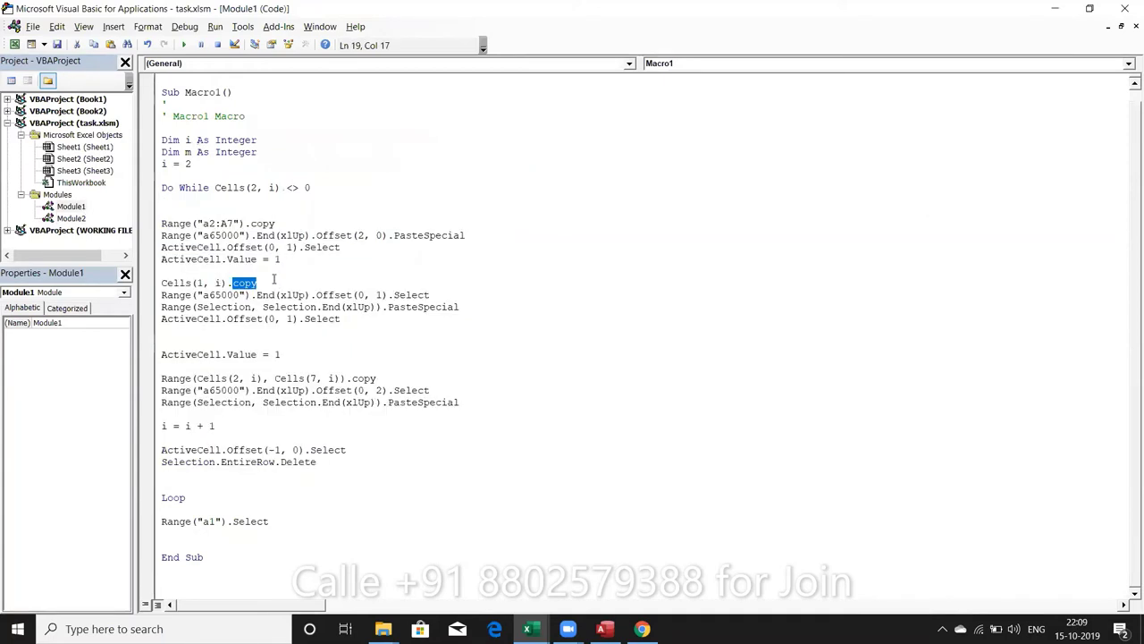
double_click(242, 223)
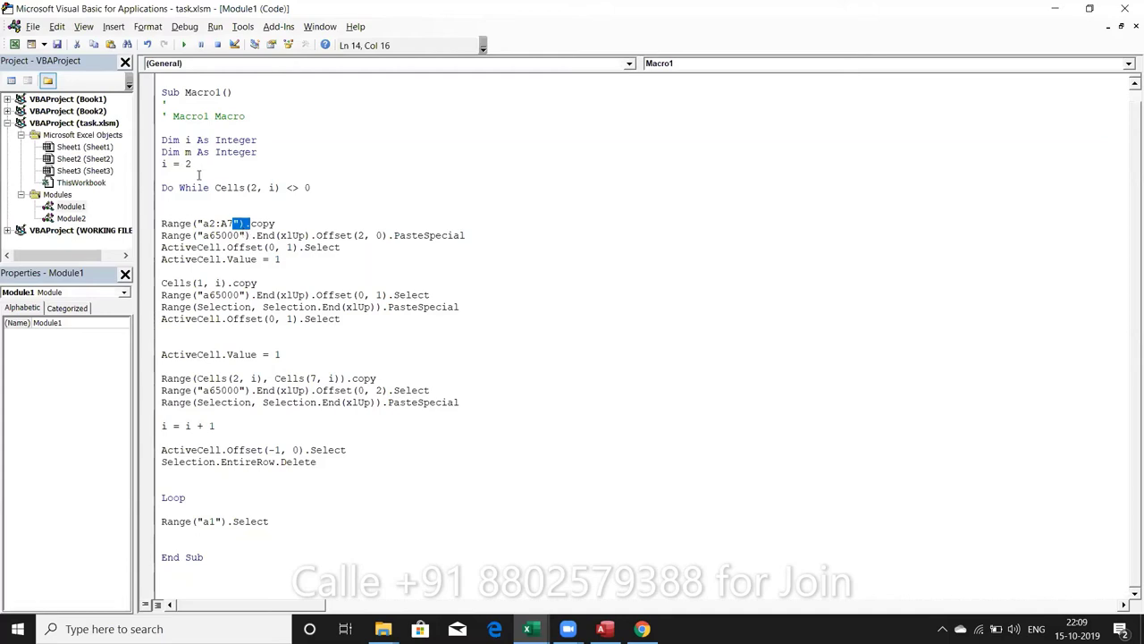
left_click(83, 219)
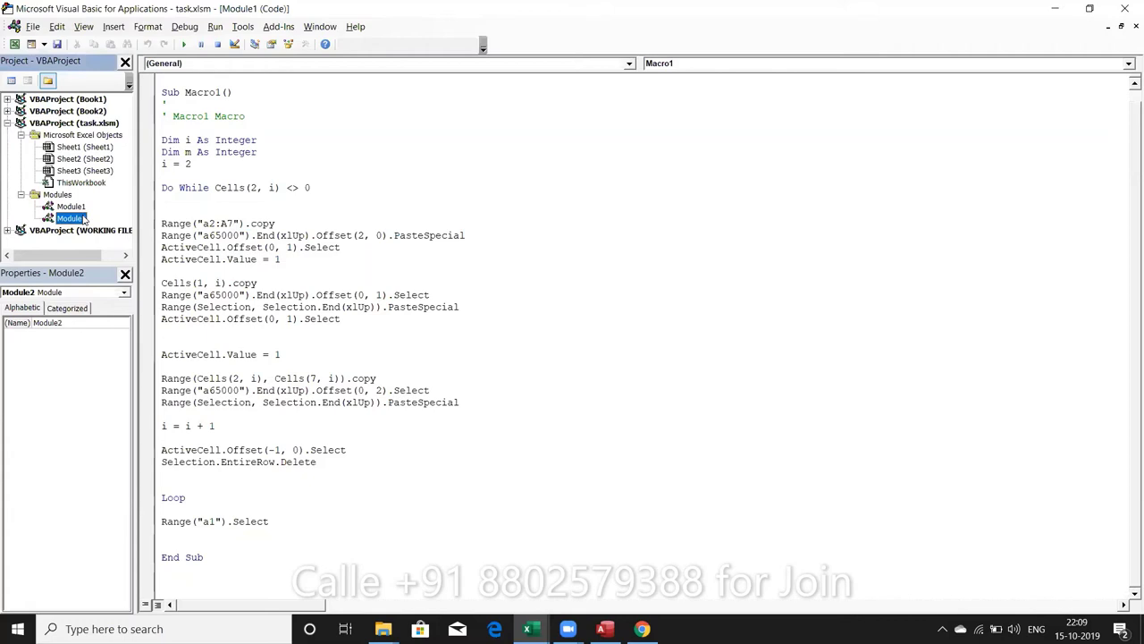
double_click(83, 219)
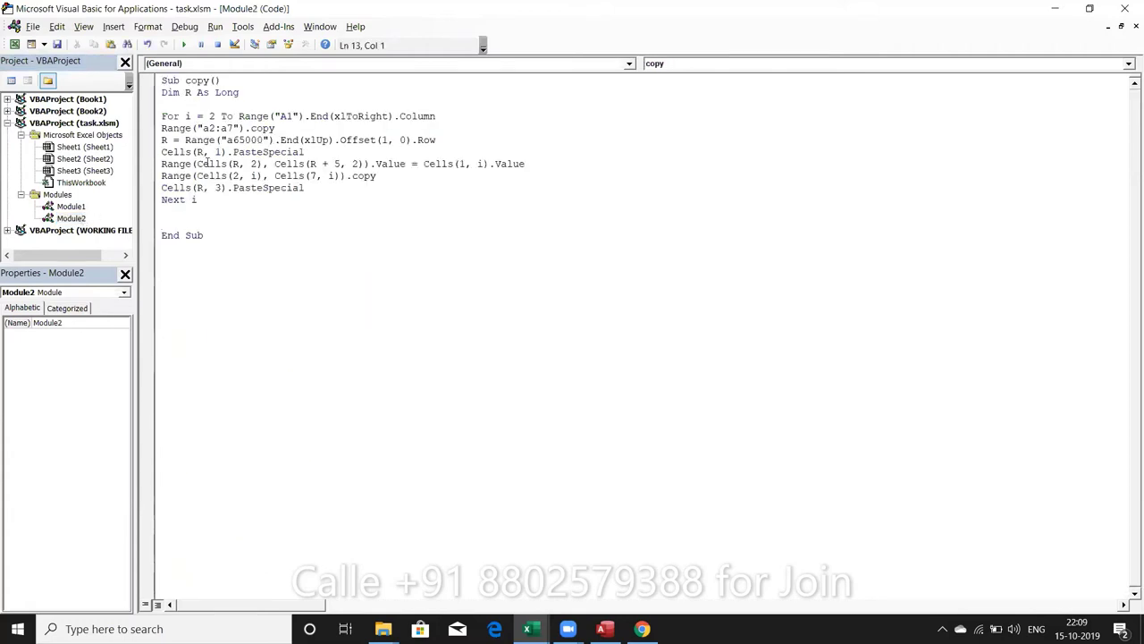
left_click(82, 208)
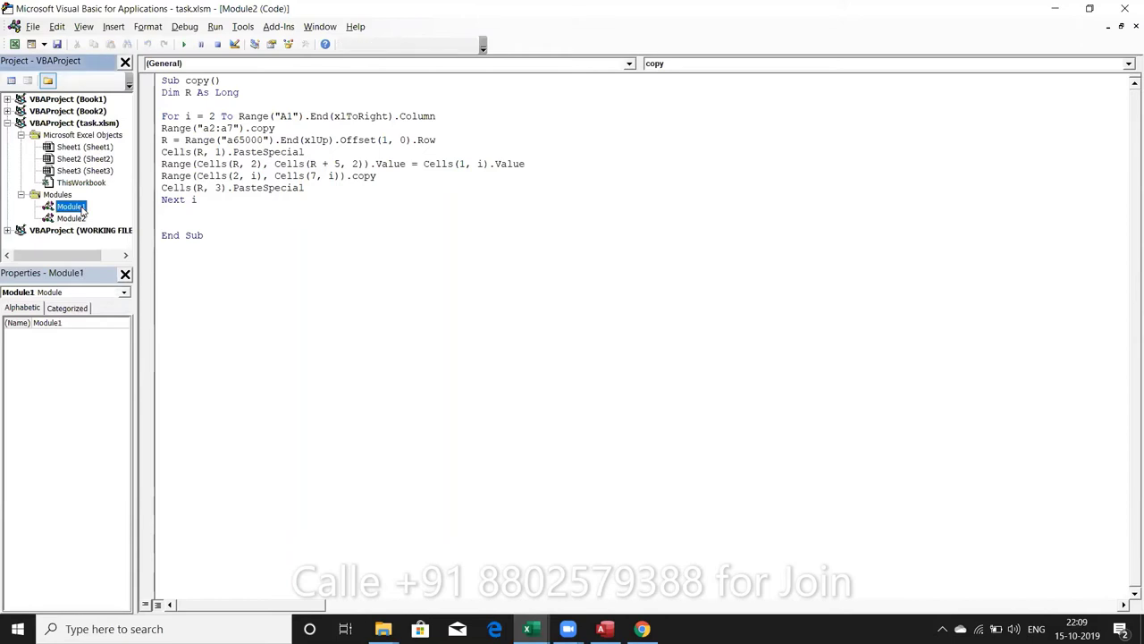
double_click(83, 209)
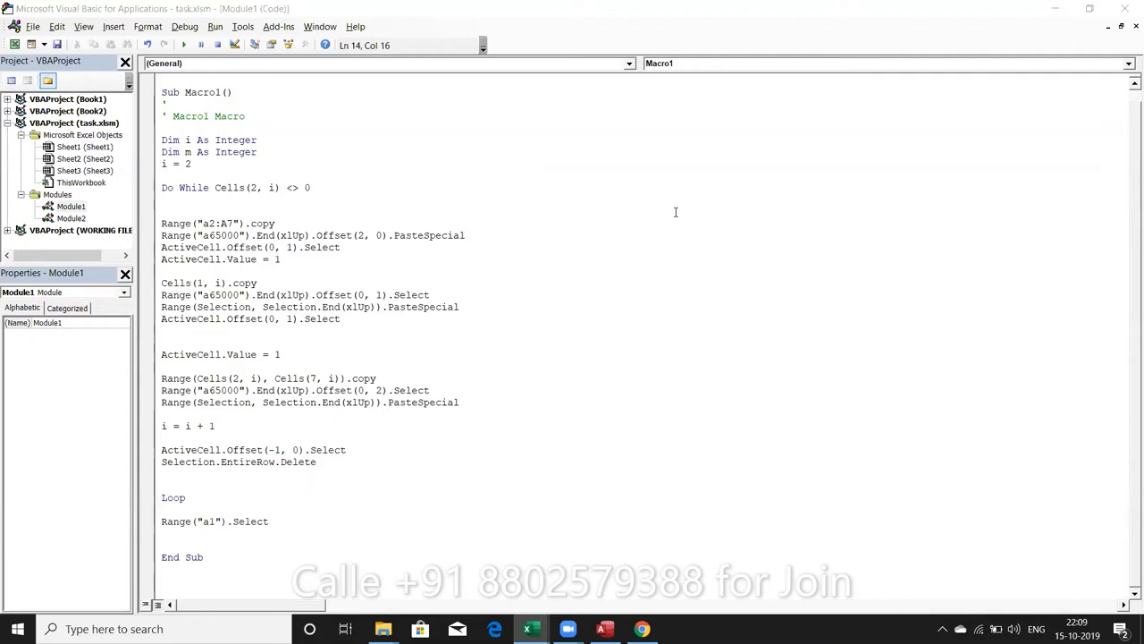
Inspect the a2:A7 copy, PasteSpecial and Offset(0, 1).Select lines in Macro1.
left_click(216, 224)
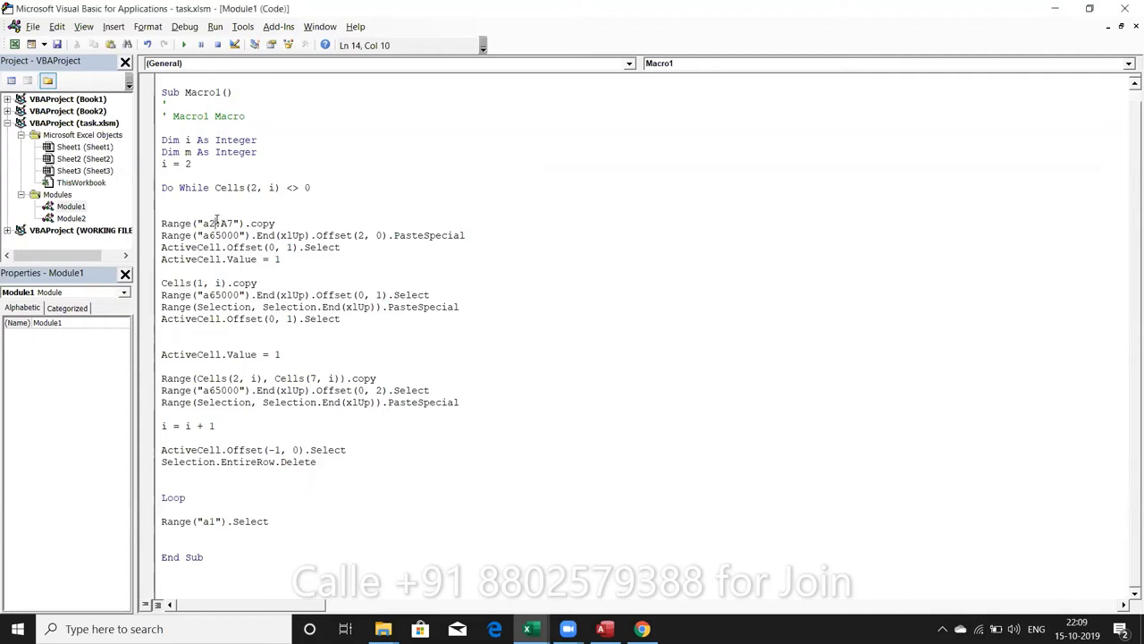
double_click(215, 223)
left_click(281, 223)
left_click(472, 237)
double_click(210, 248)
double_click(254, 251)
left_click_drag(268, 248, 298, 248)
left_click(296, 248)
left_click(340, 249)
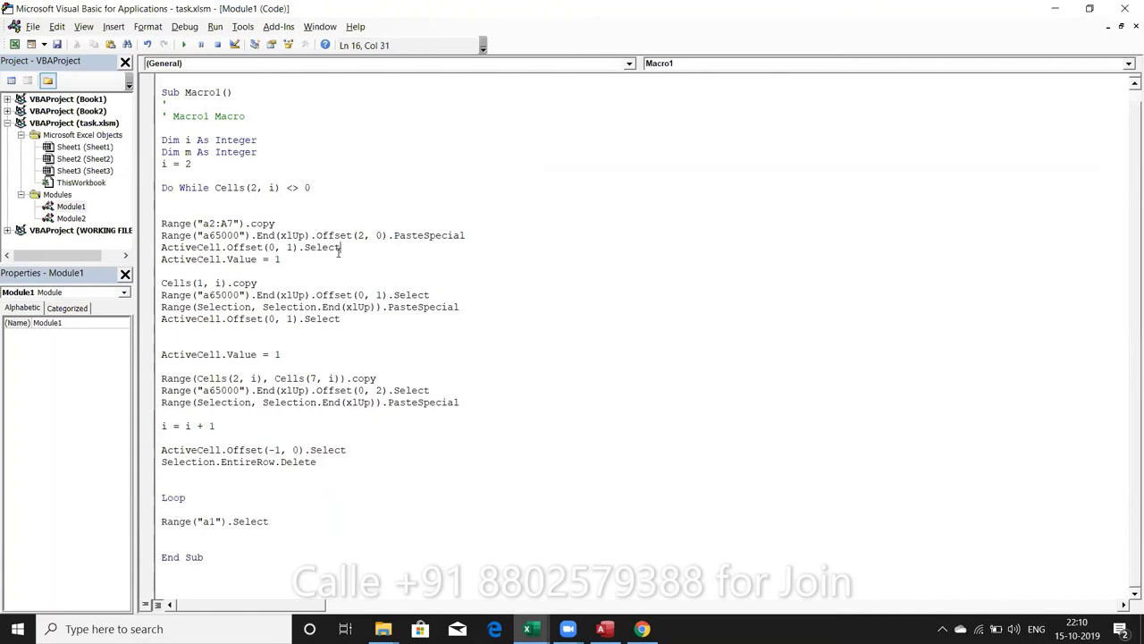
Delete the ActiveCell.Offset(0, 1).Select and ActiveCell.Value = 1 lines.
double_click(278, 259)
left_click(278, 265)
left_click_drag(282, 259, 215, 259)
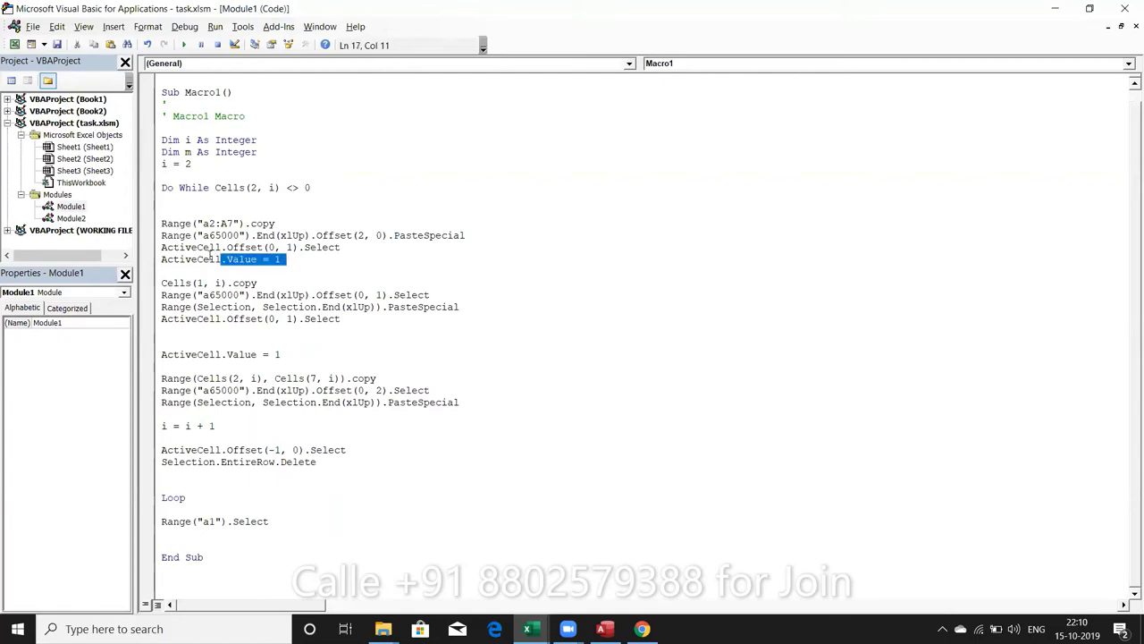
left_click(282, 259)
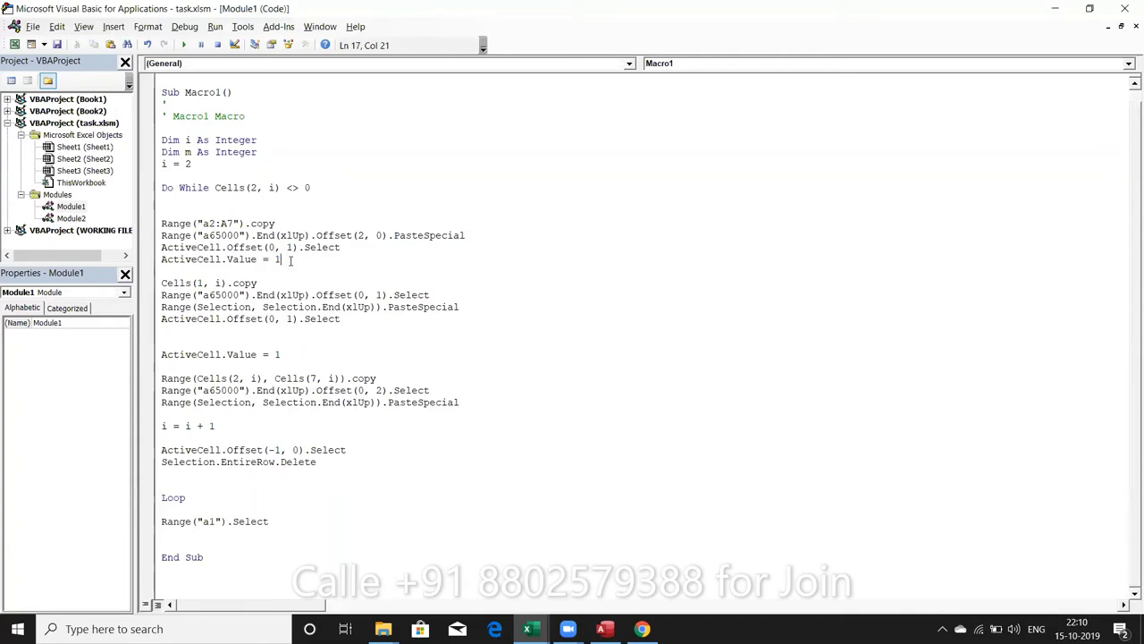
left_click_drag(291, 259, 132, 250)
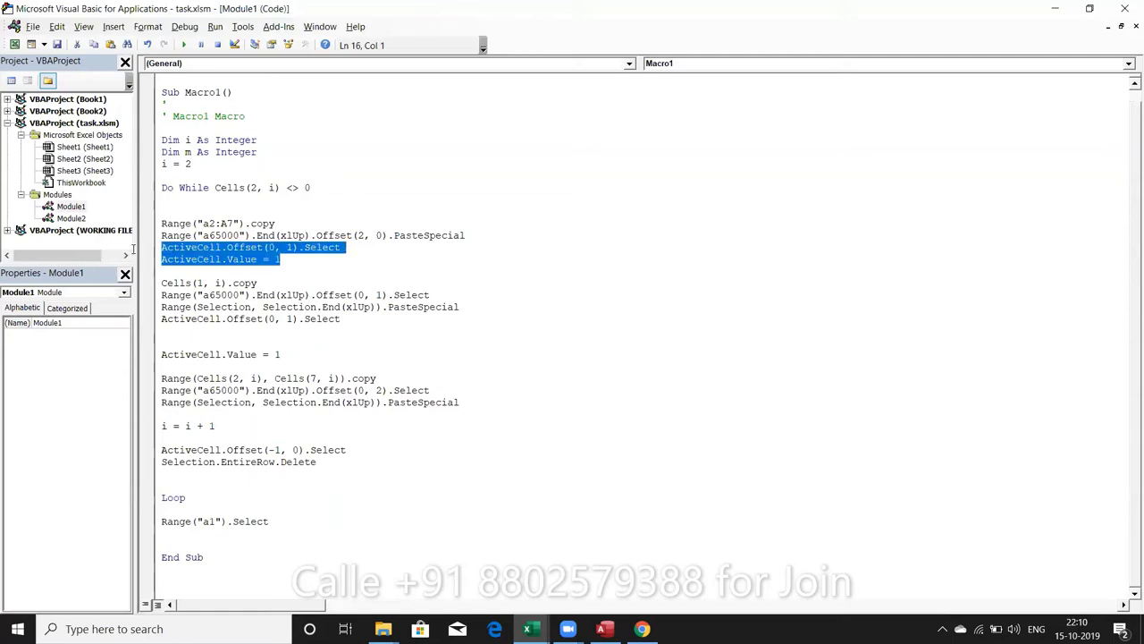
key("Delete")
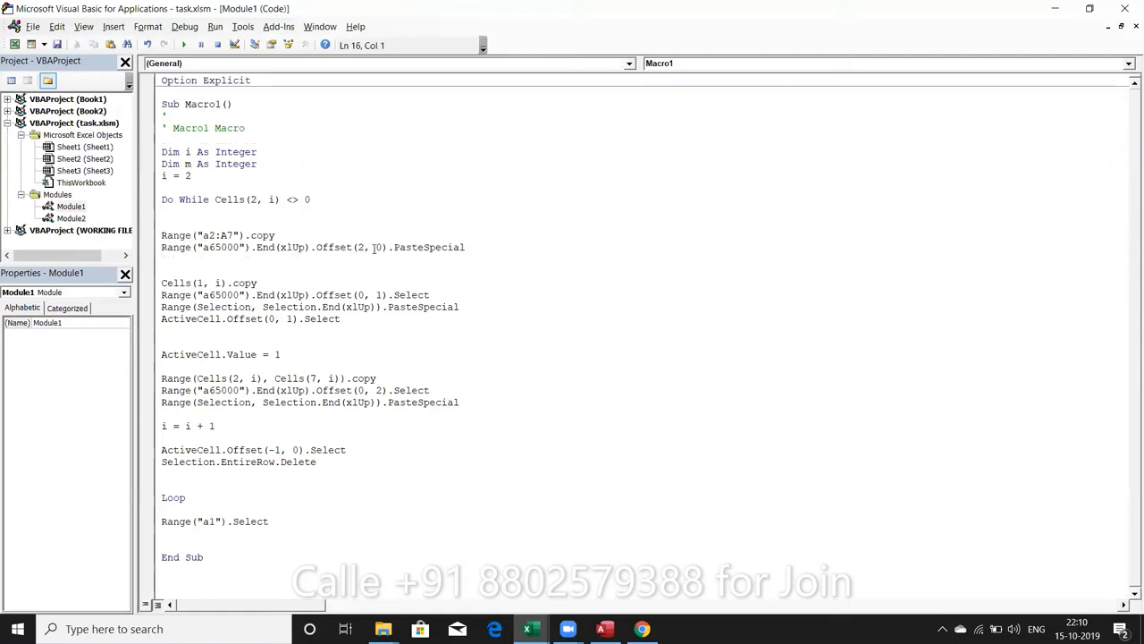
Insert Range("a65000").End(xlUp).Offset(0,1).Select on the line after the first PasteSpecial.
left_click(420, 248)
left_click(201, 265)
type("RANGE(")
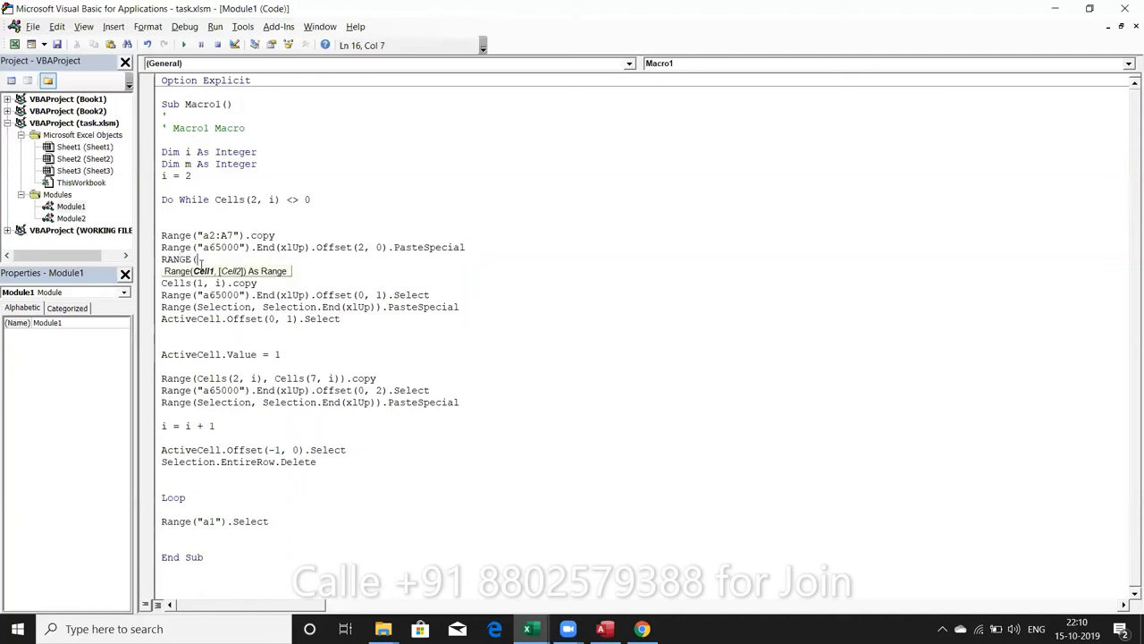
type("\"a")
type("65000\"")
type(").E")
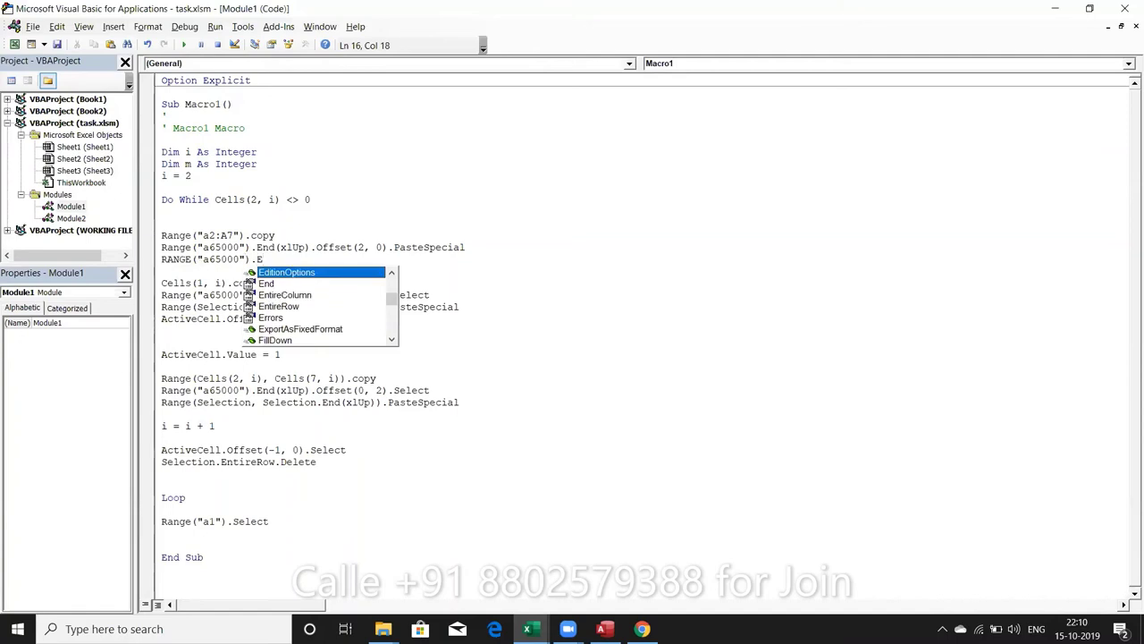
type("nd(")
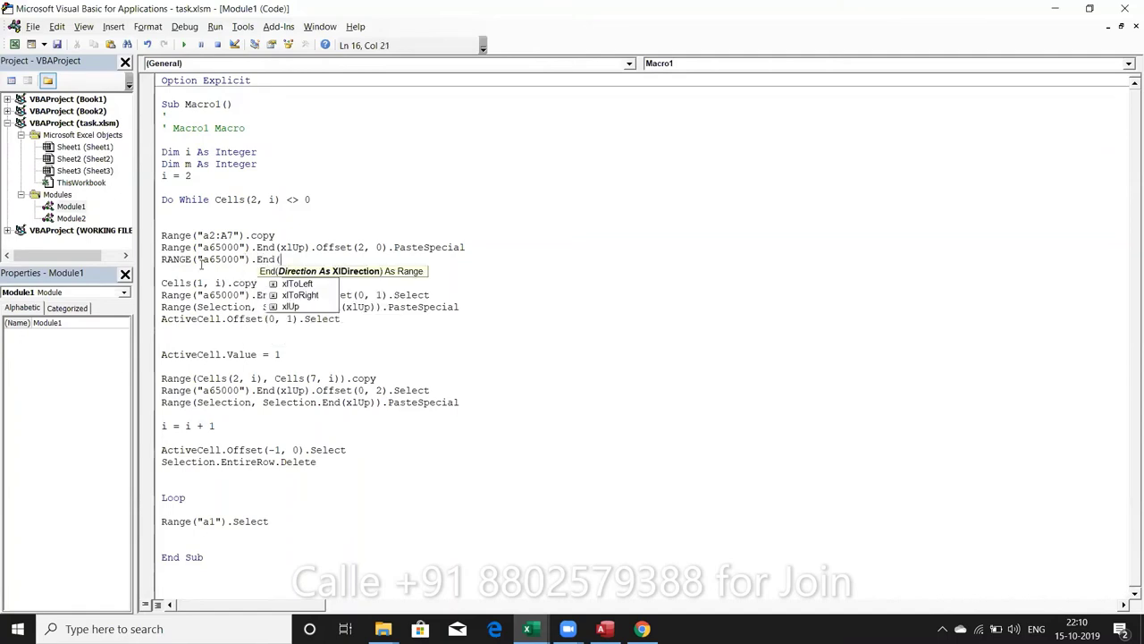
type("xlU")
key("Tab")
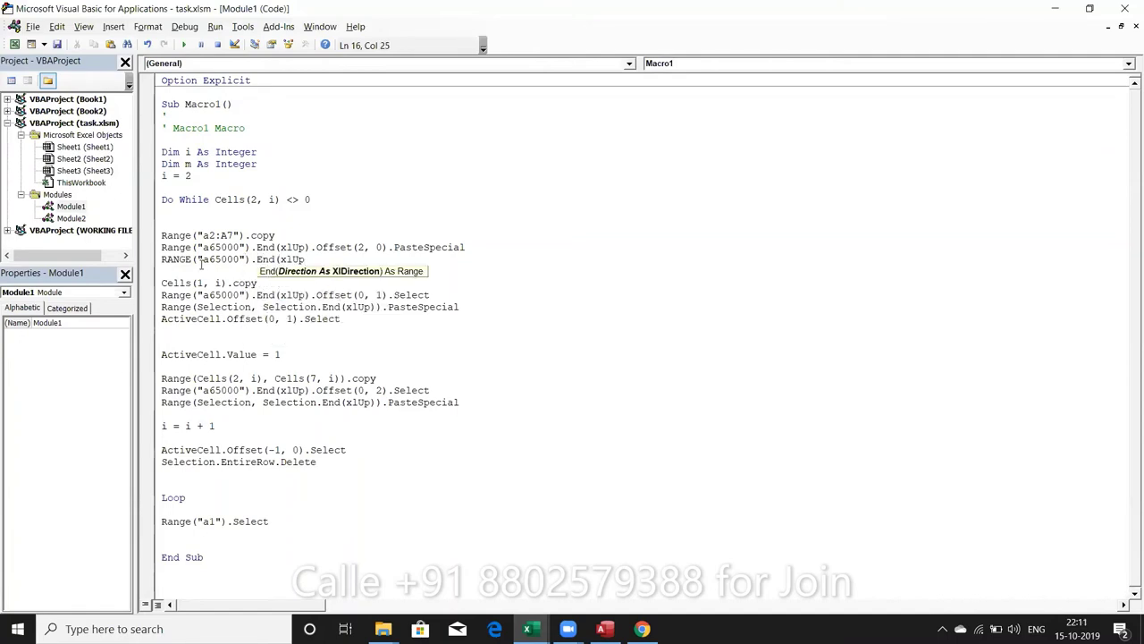
type(").OF")
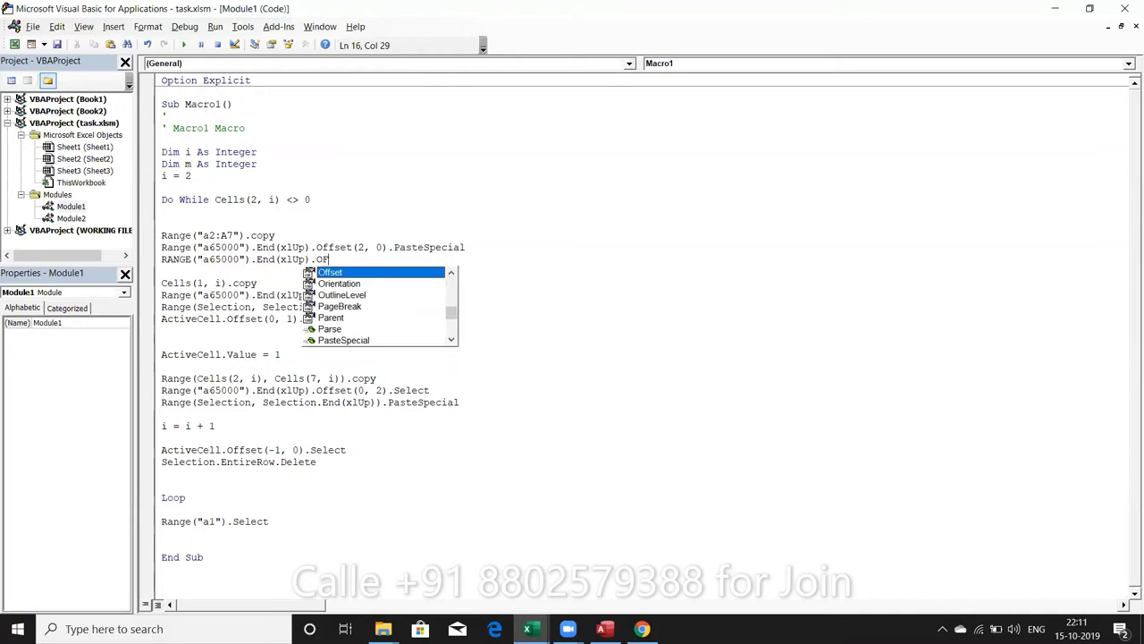
key("Tab")
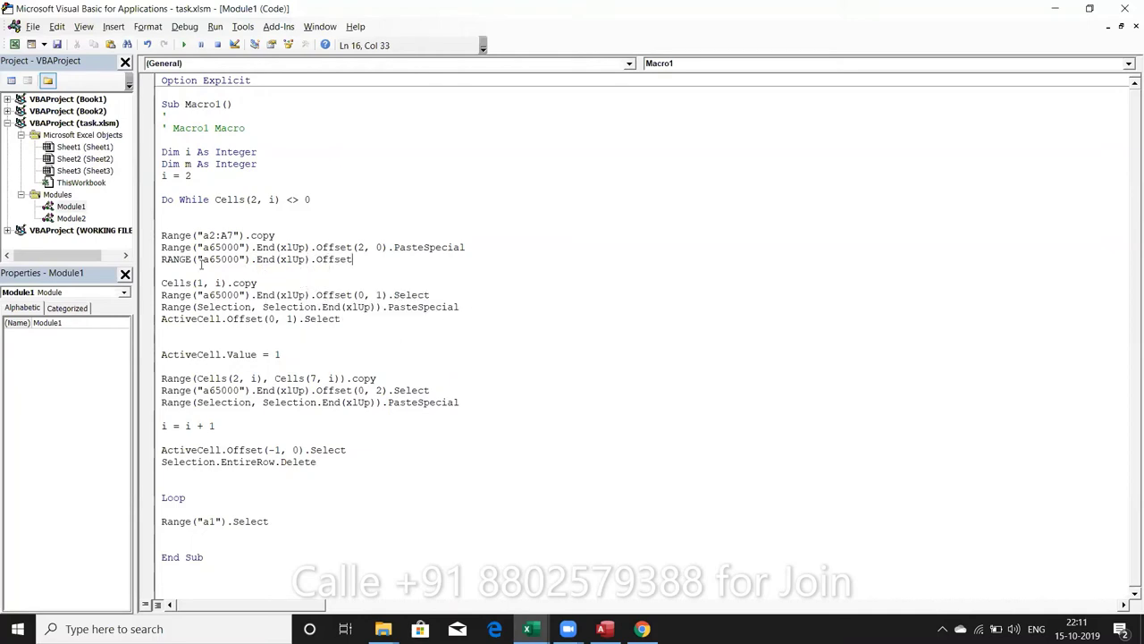
type("(0,")
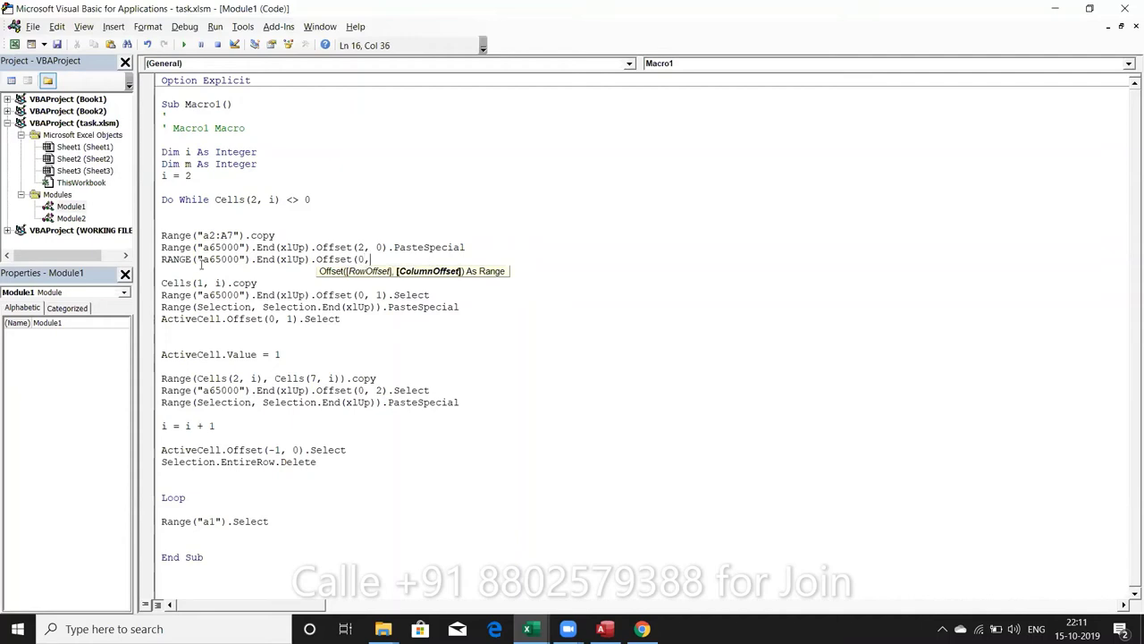
type("1).")
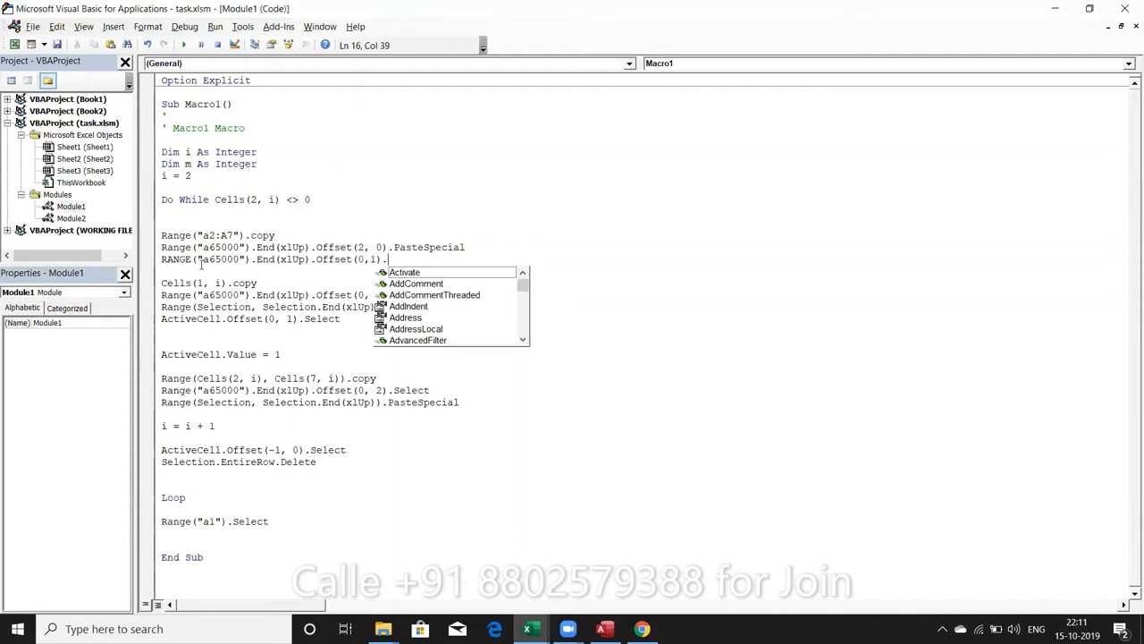
type("s")
key("Tab")
key("Return")
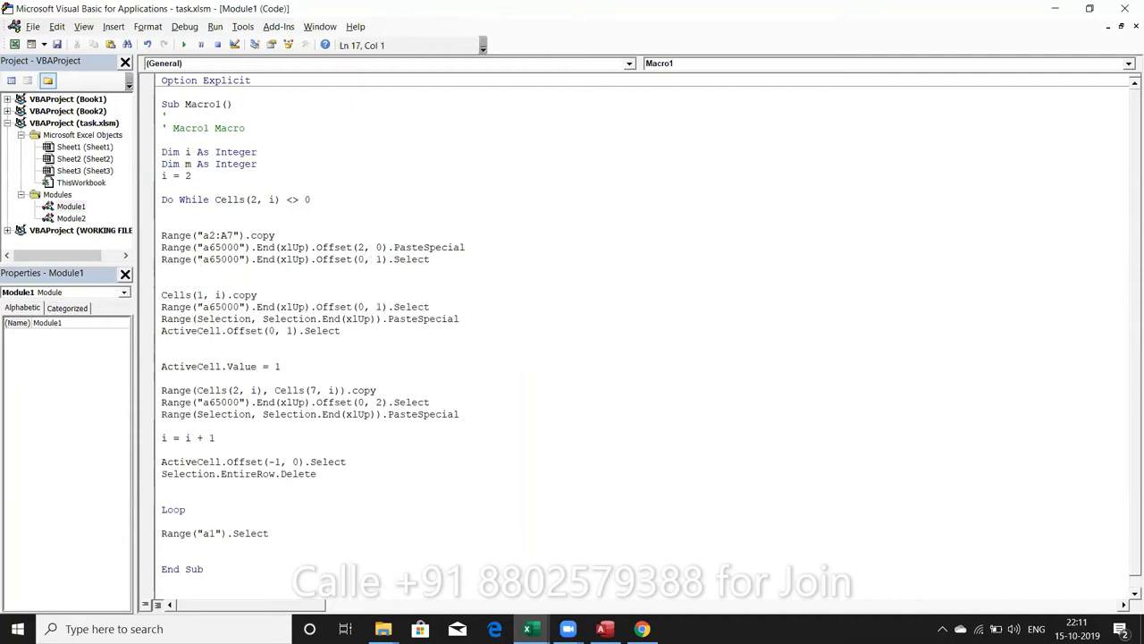
key("alt+Tab")
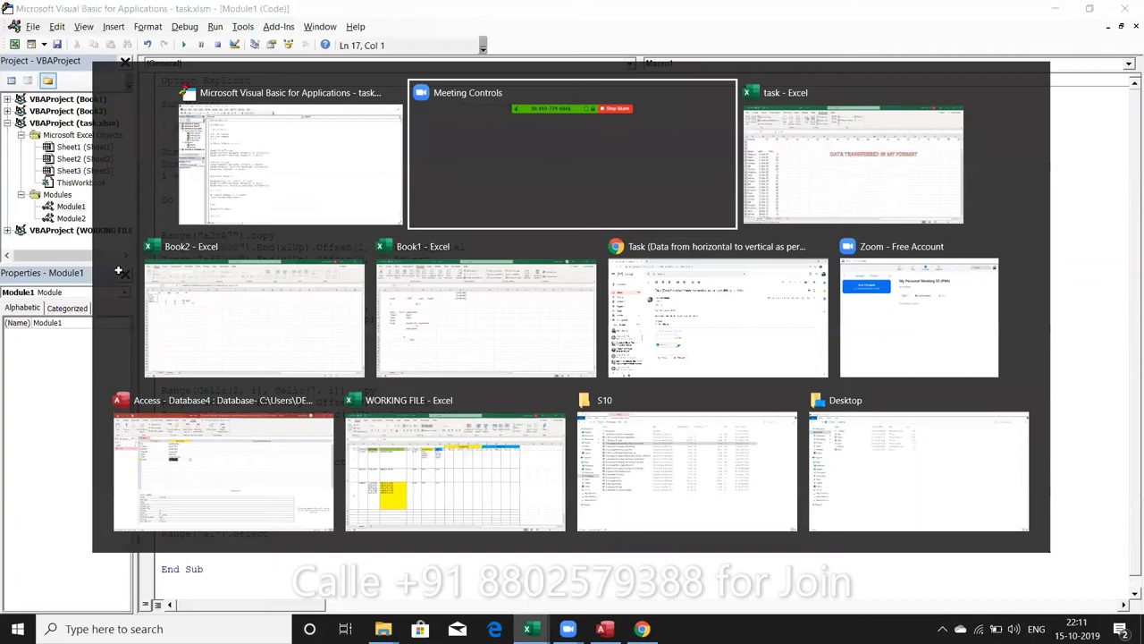
Clear the old Name/Date/Sales output starting at A12.
key("alt+Tab")
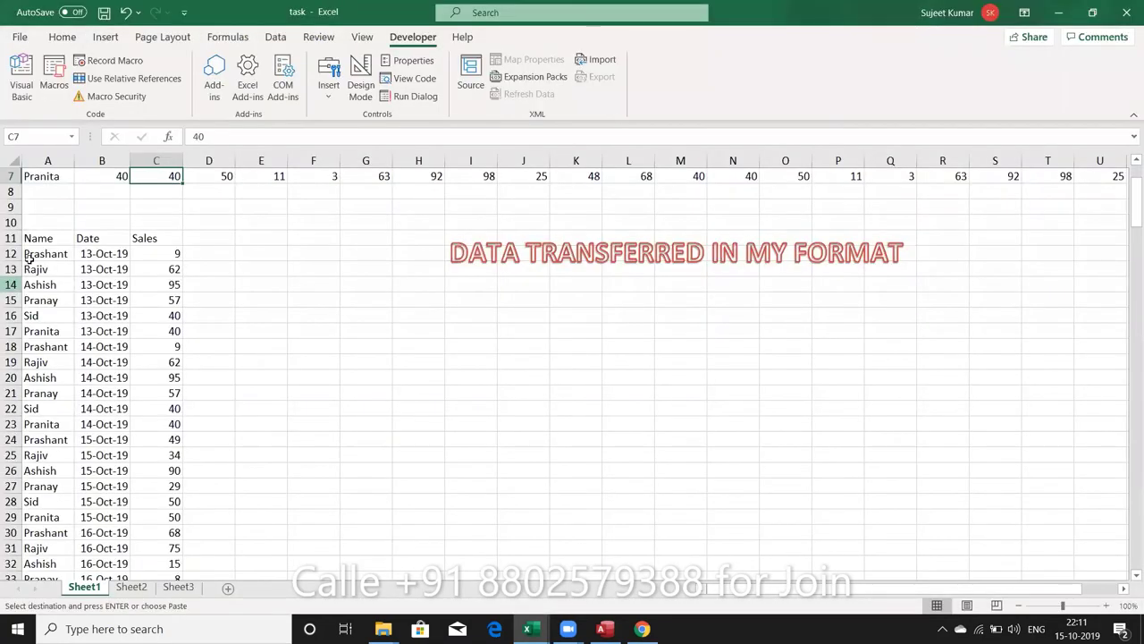
left_click(29, 255)
key("ctrl+shift+Right")
key("ctrl+shift+Down")
key("Delete")
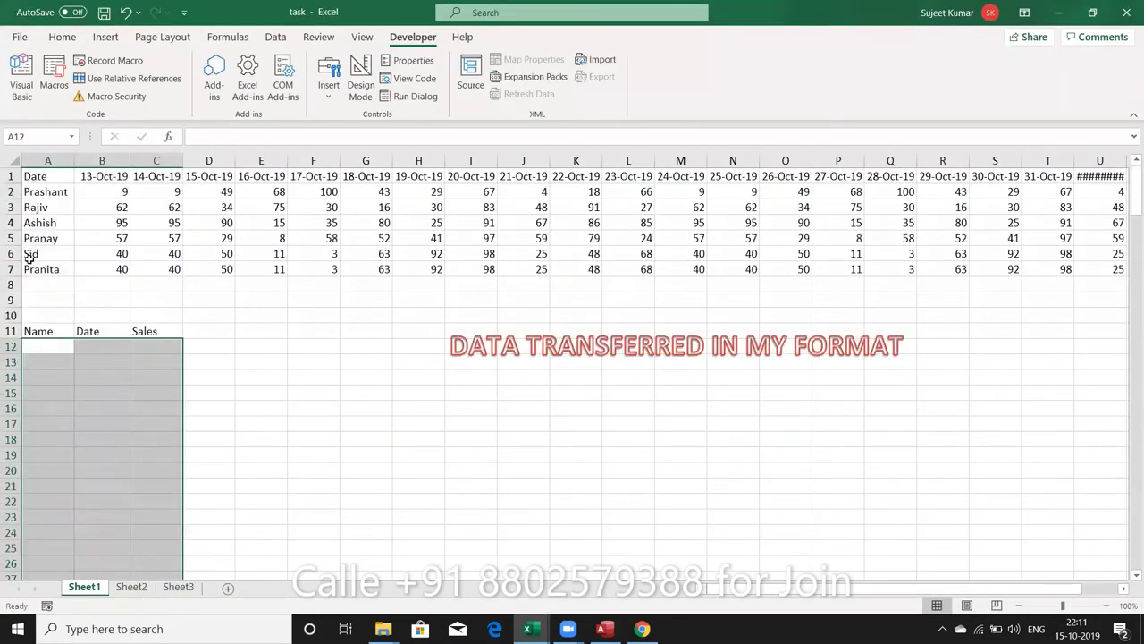
Copy the six names from A2:A7 into A12:A17 and move to B17.
key("ctrl+Home")
key("Down")
key("ctrl+shift+Down")
key("ctrl+c")
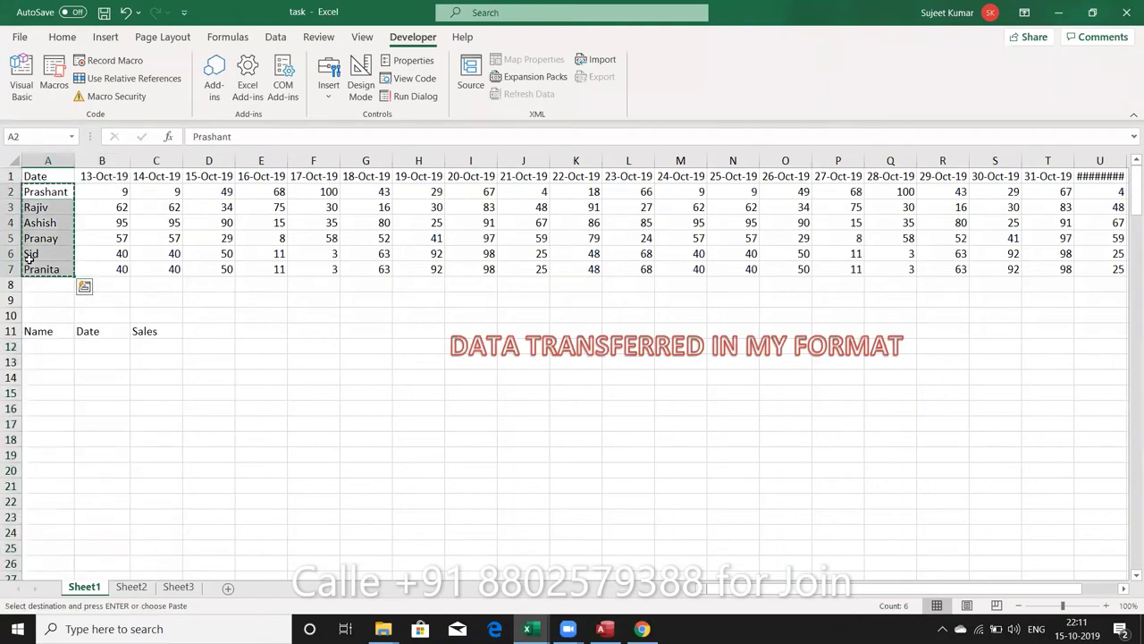
key("Down")
key("Down")
key("Down")
key("Down")
key("Down")
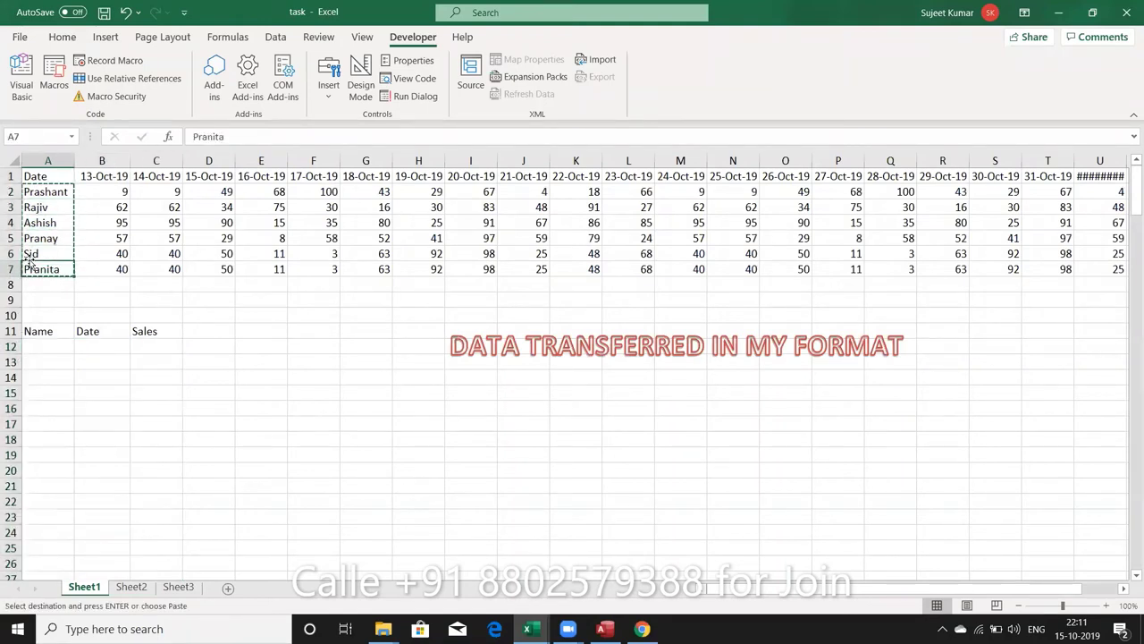
key("Down")
key("Down")
key("Down")
key("Down")
key("ctrl+v")
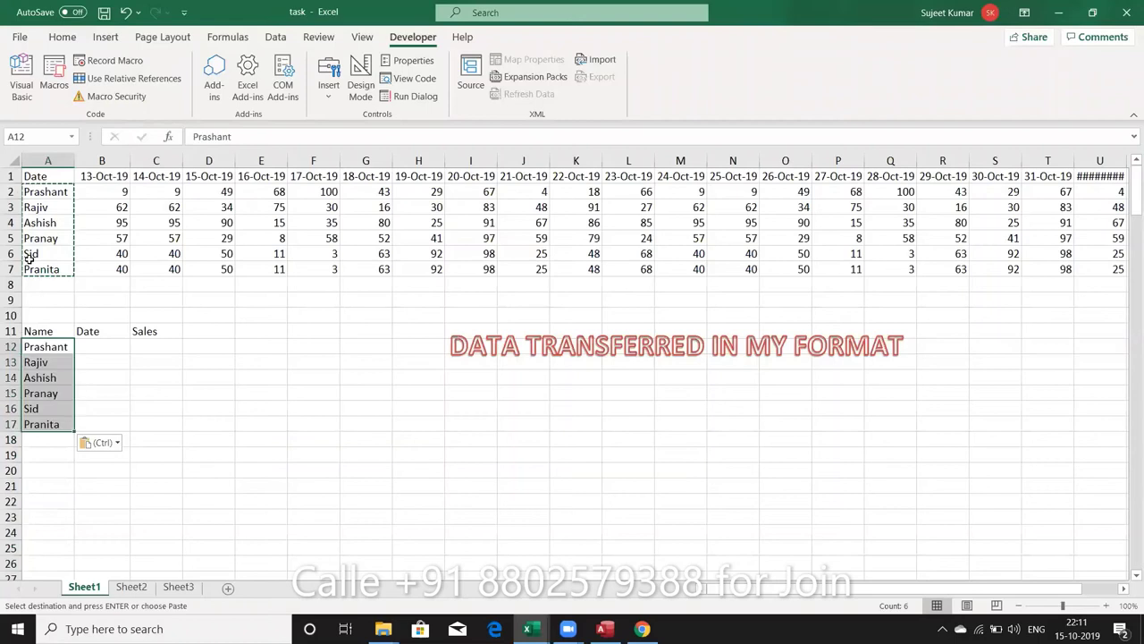
left_click(43, 545)
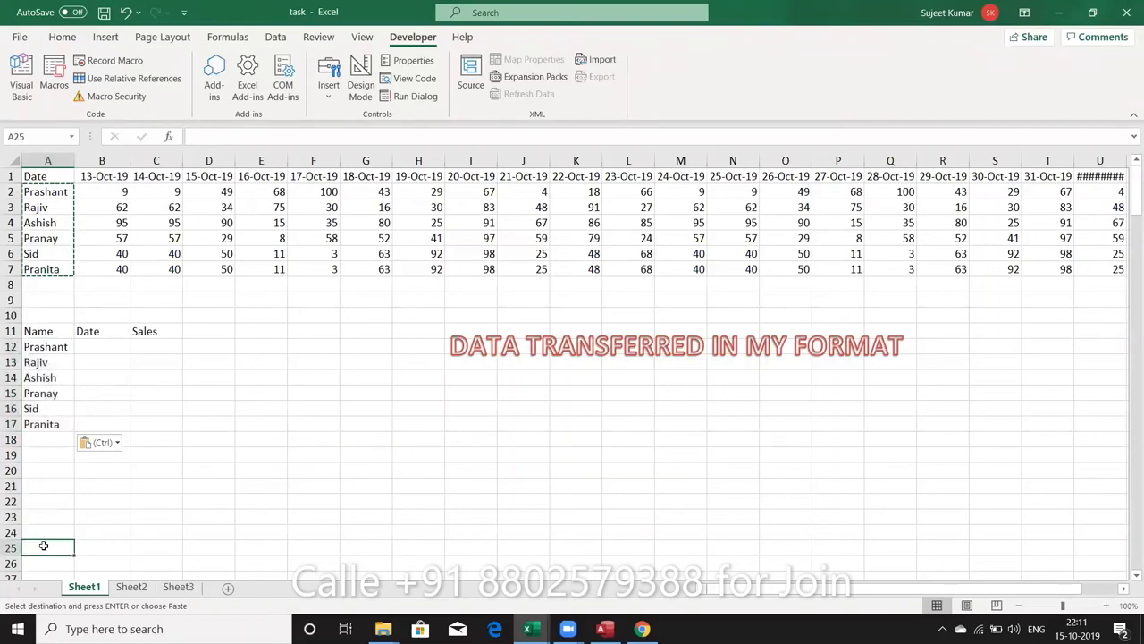
key("ctrl+Up")
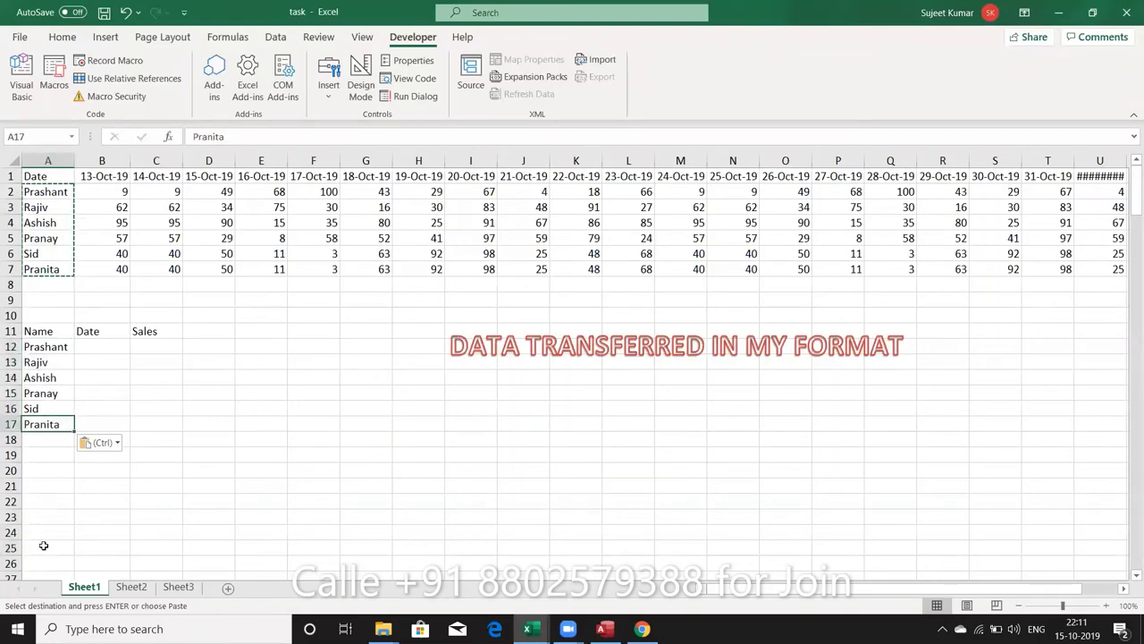
key("Right")
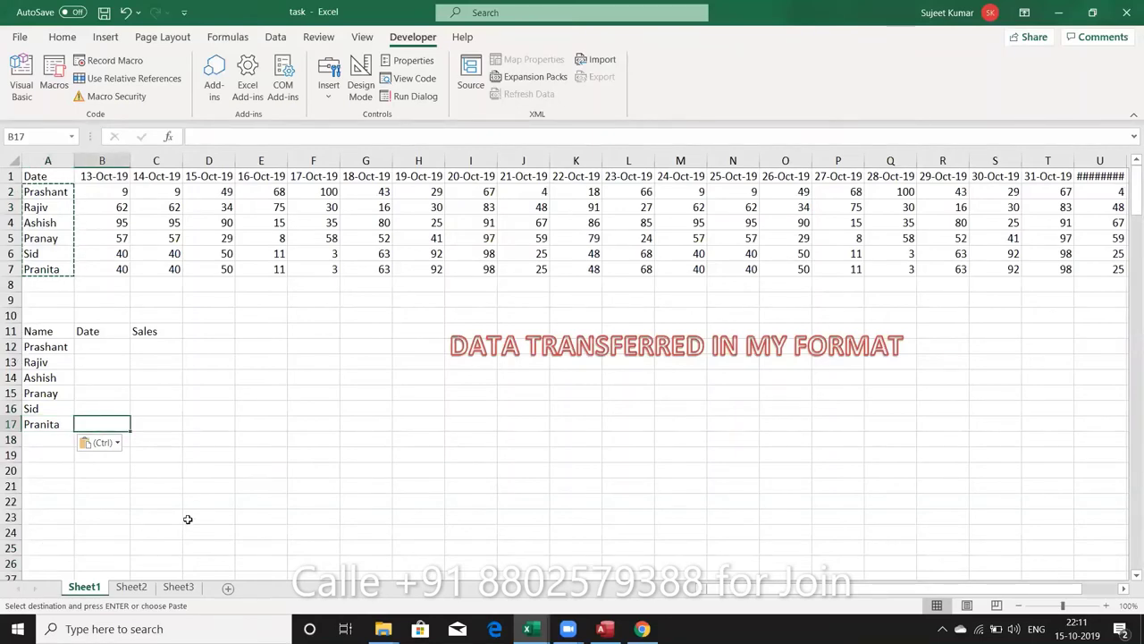
Switch back to the macro code in the VBA editor.
key("alt+F11")
key("alt+Tab")
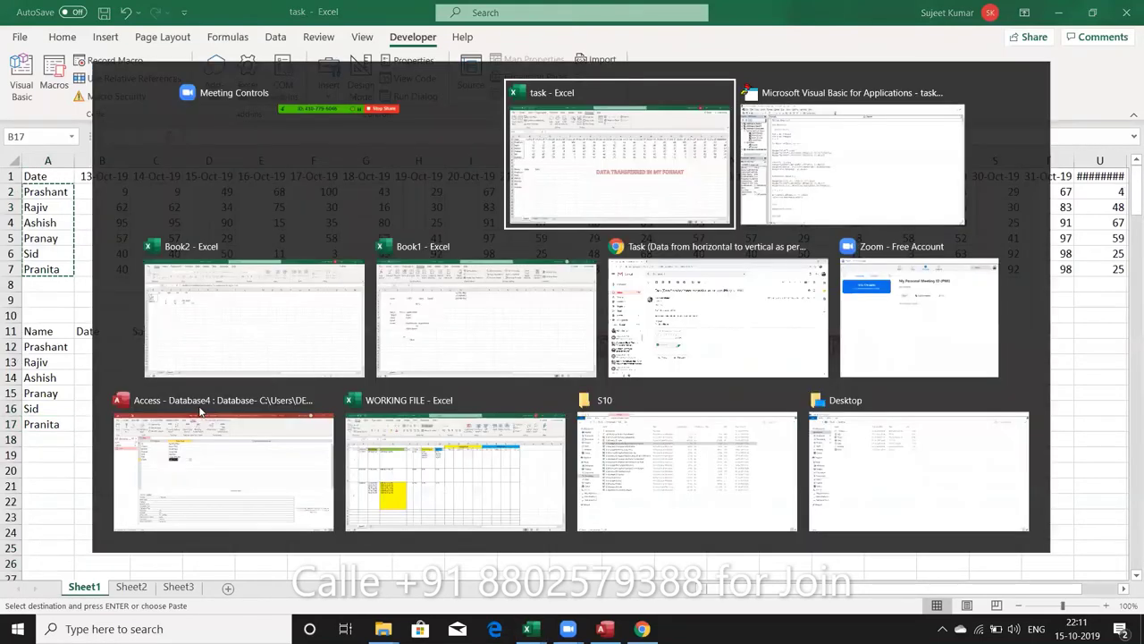
key("alt+Tab")
Type RANGE(ACTIVECELL,ACTIVECELL.End(xlUp) on line 17 of Macro1.
type("R")
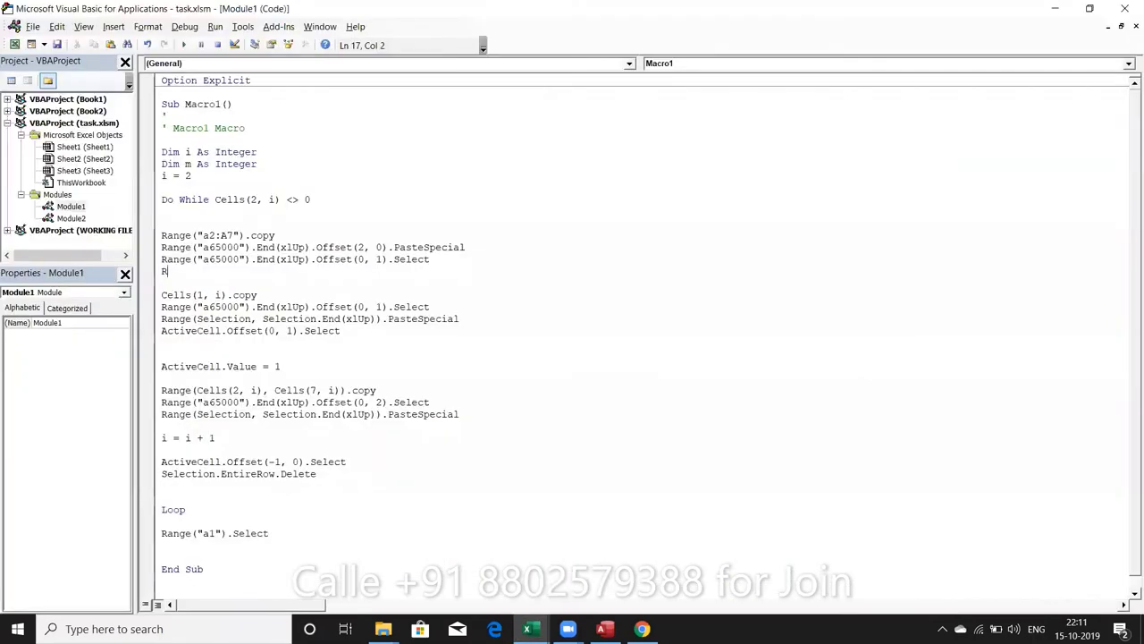
type("ANGE")
type("(ACT")
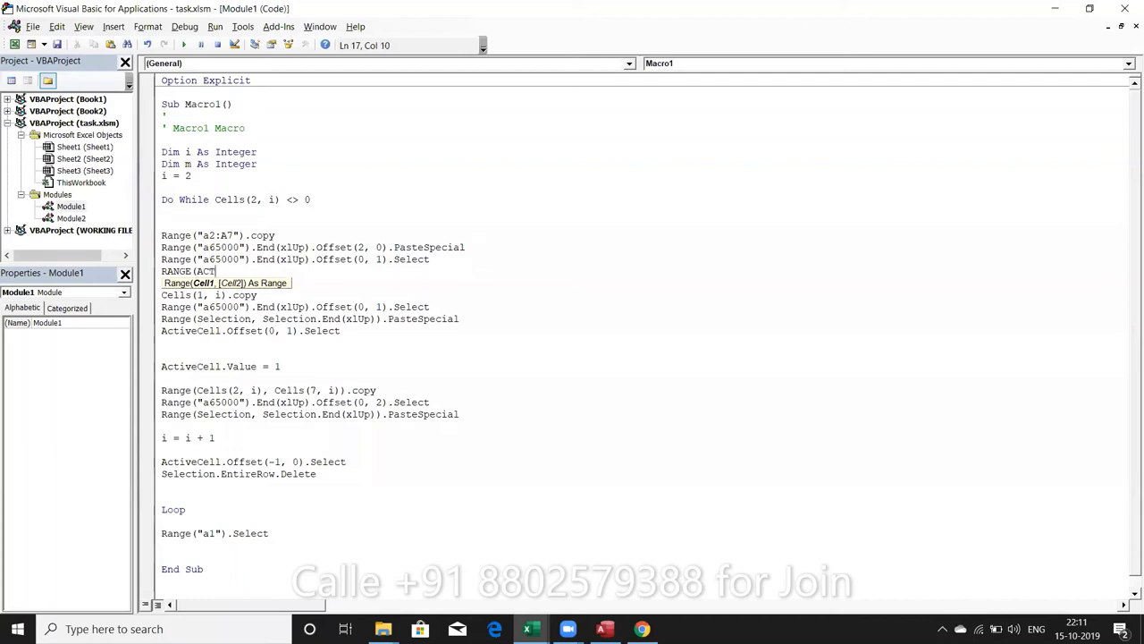
type("IVECELL")
type(",ACTIV")
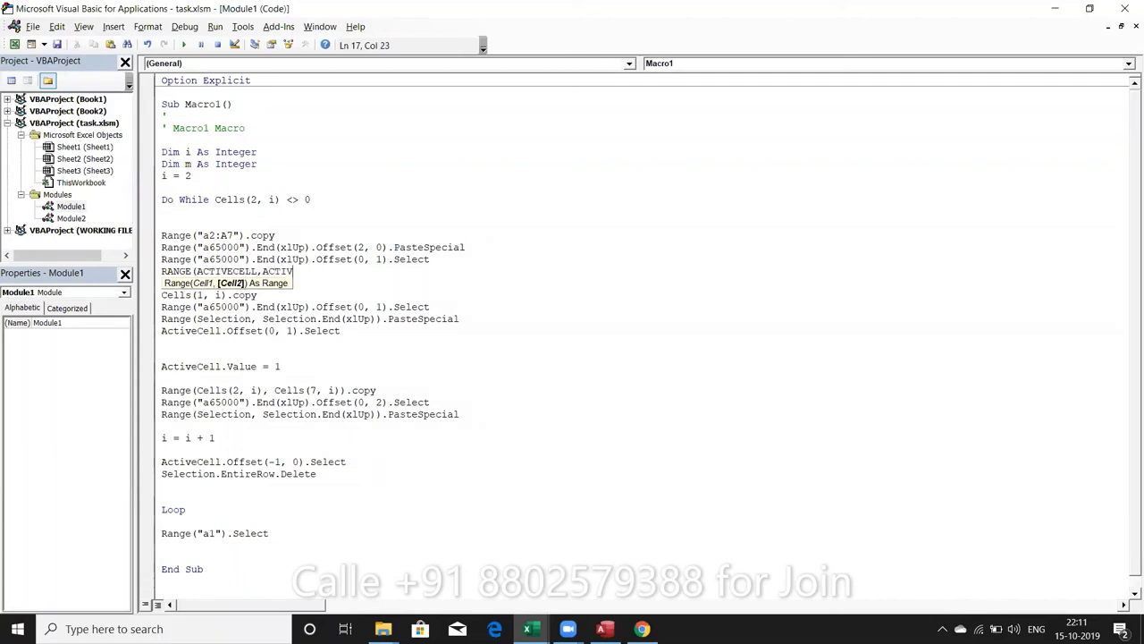
type("ECE")
type("LL.")
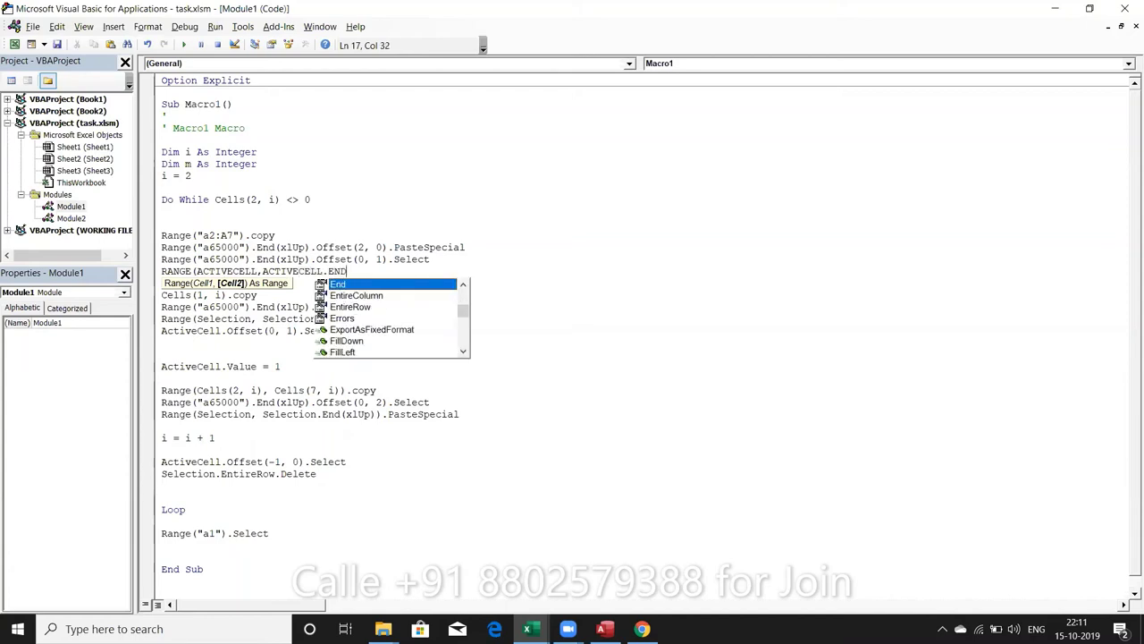
type("End(")
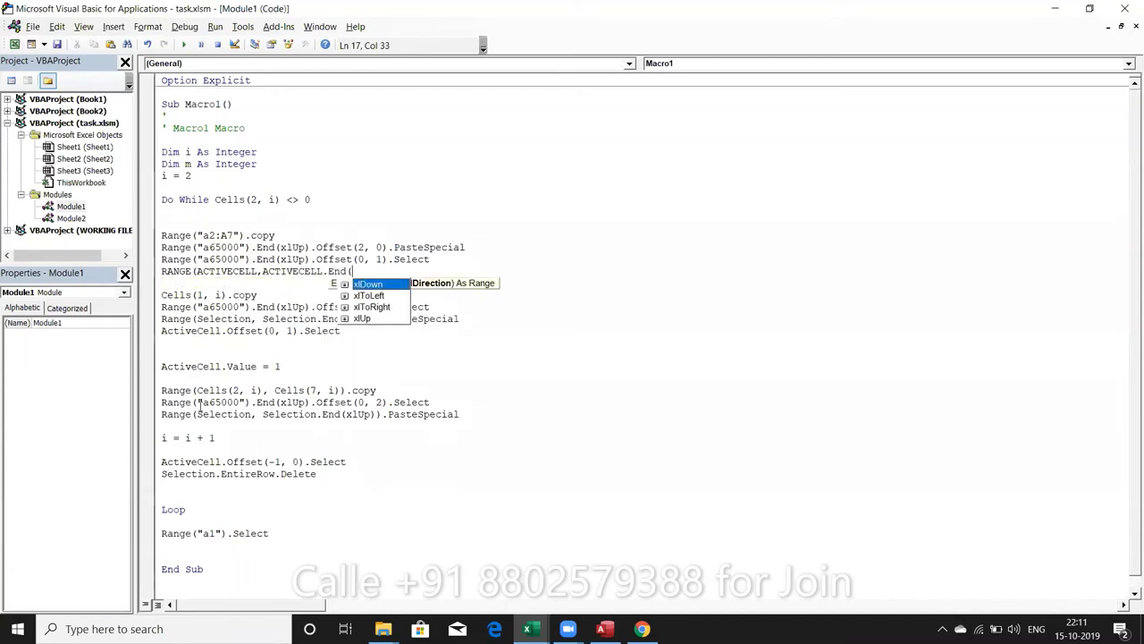
key("Down")
key("Down")
key("Down")
key("Tab")
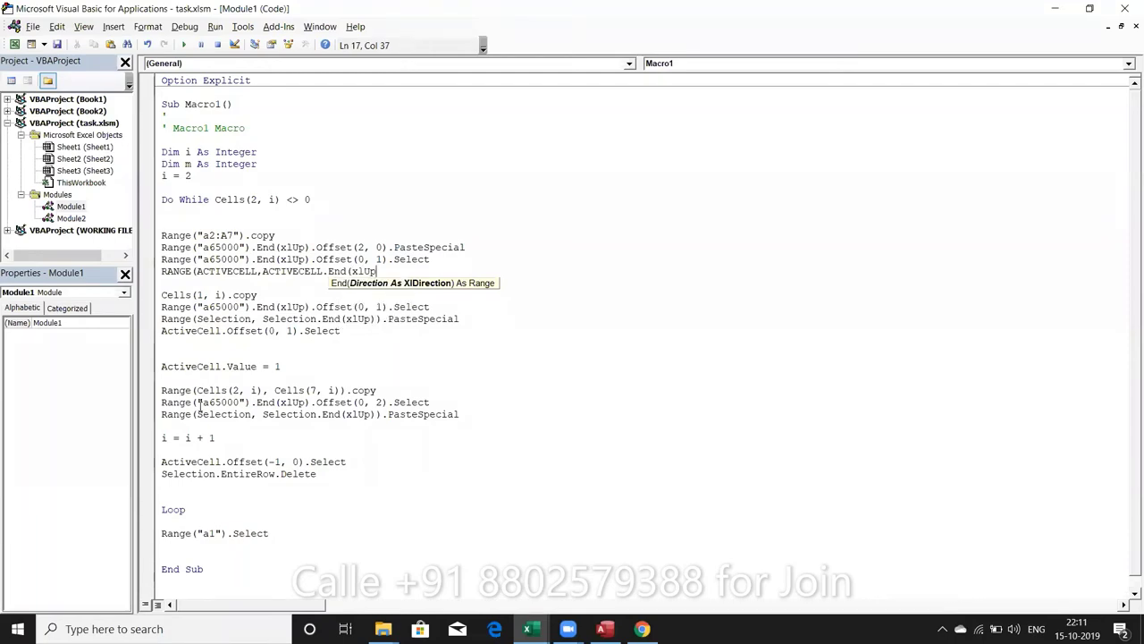
type(")")
key("alt+Tab")
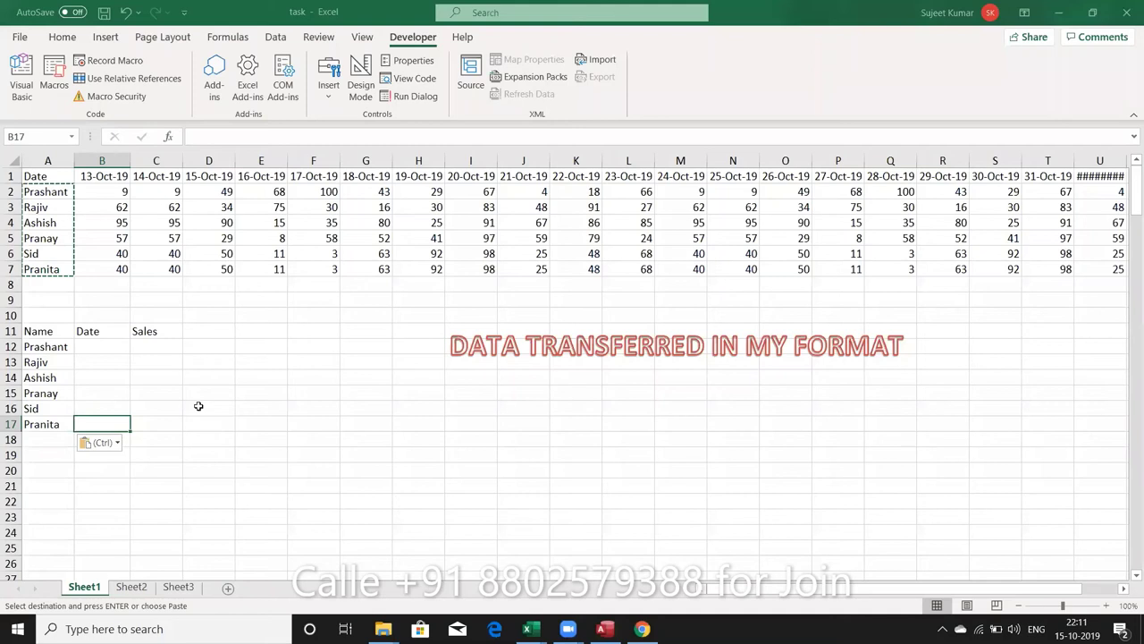
key("ctrl+shift+Up")
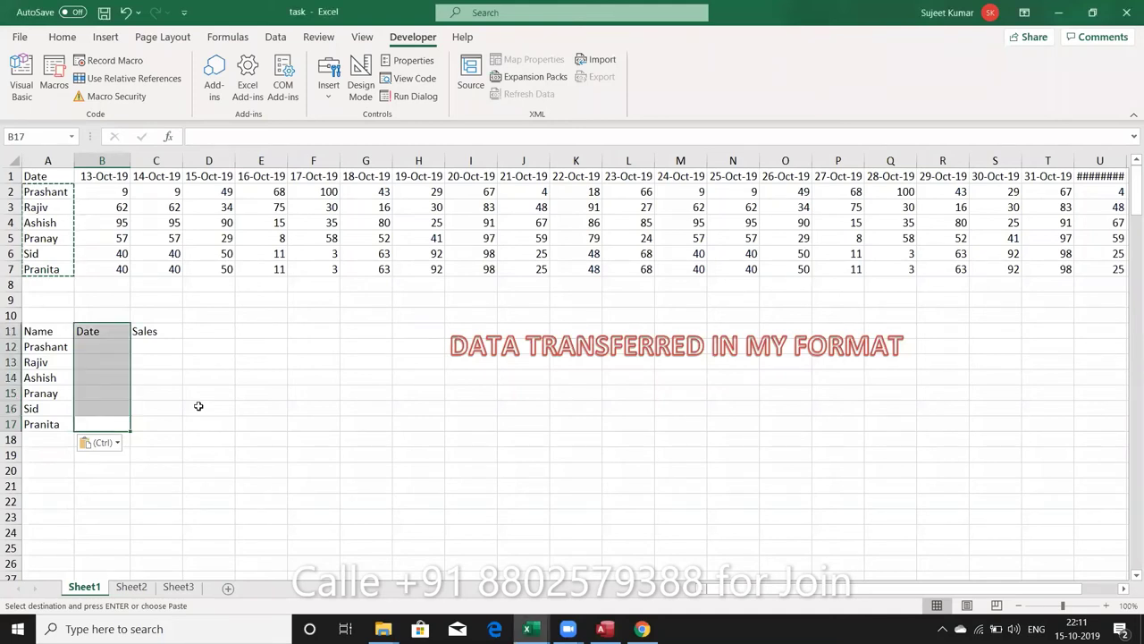
key("shift+Down")
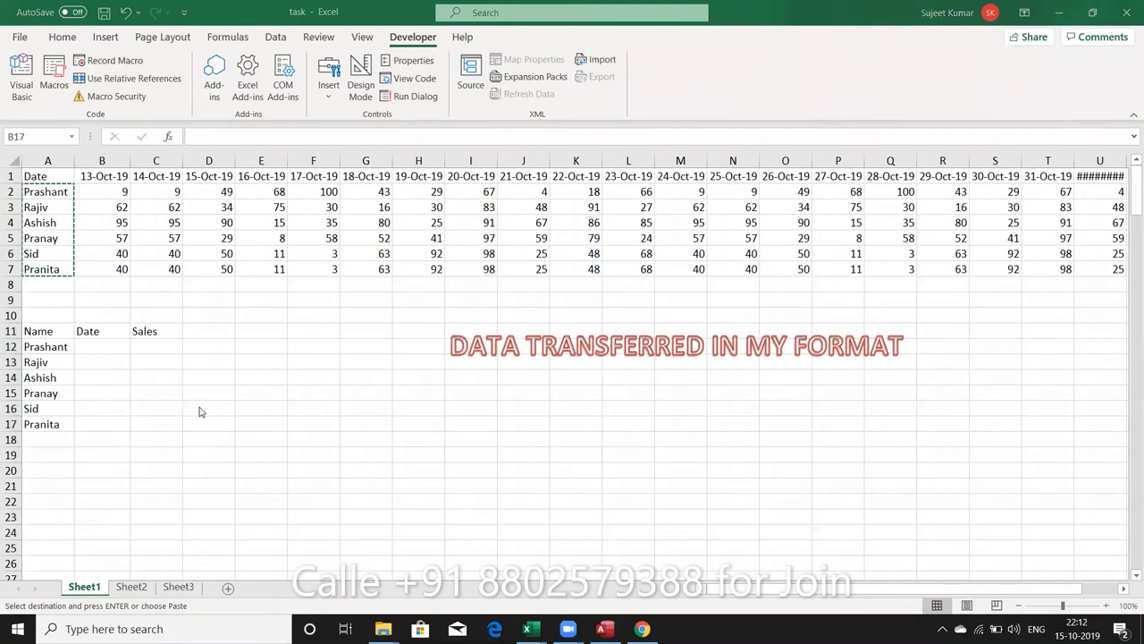
key("alt+Tab")
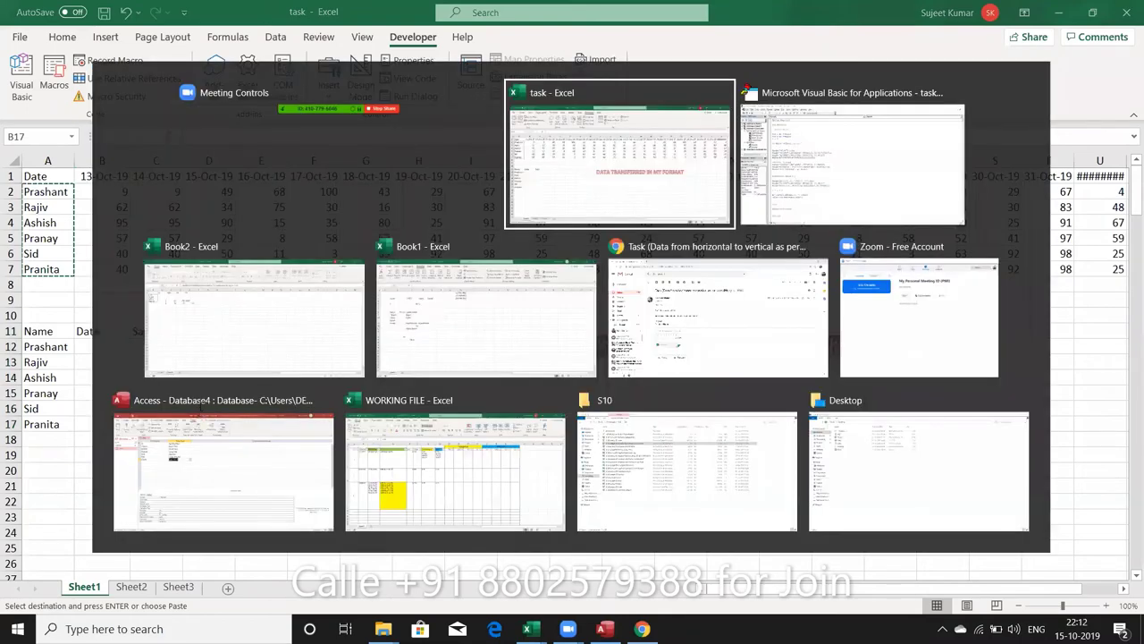
key("alt+Tab")
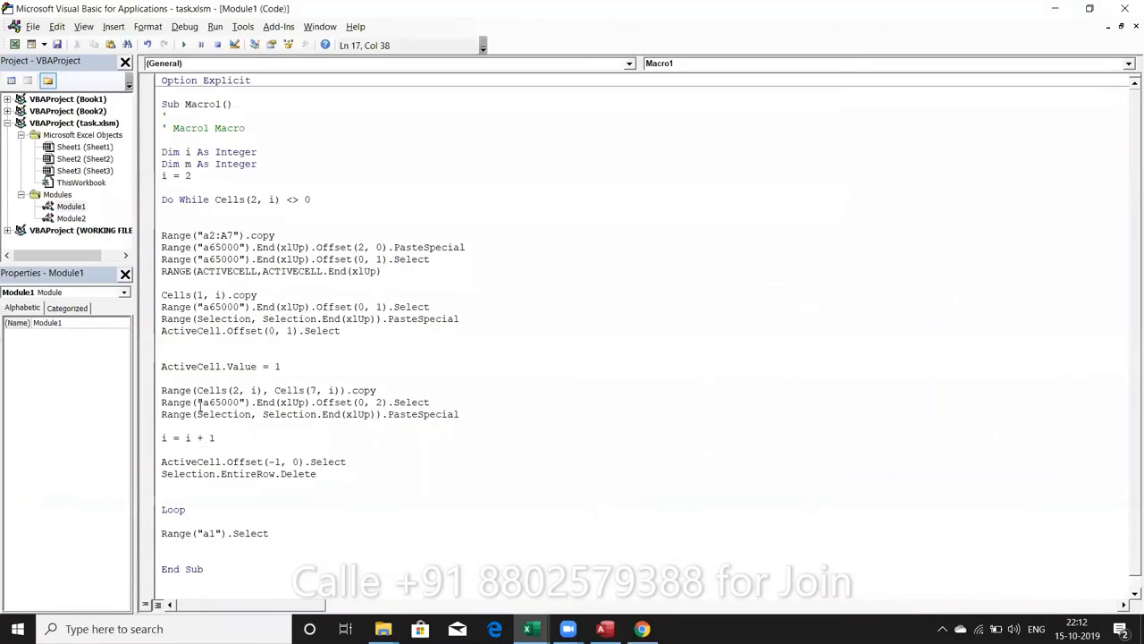
Finish line 17 as Range(ActiveCell, ActiveCell.End(xlUp).Offset(1, 0)).Select.
type(".Offset(")
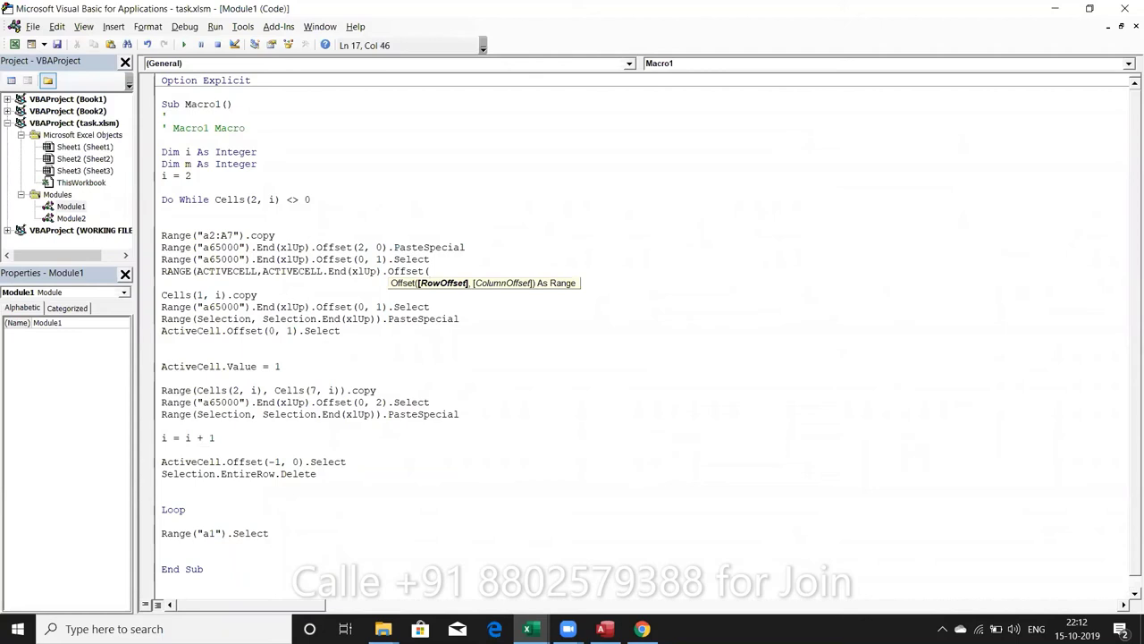
type(",")
key("BackSpace")
key("BackSpace")
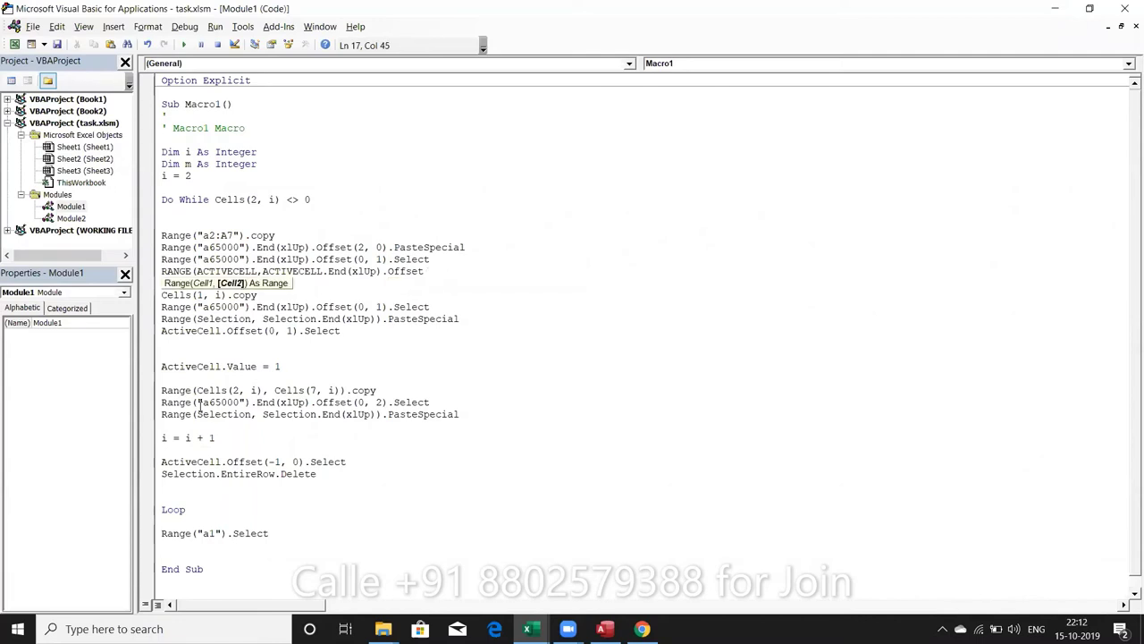
type("(")
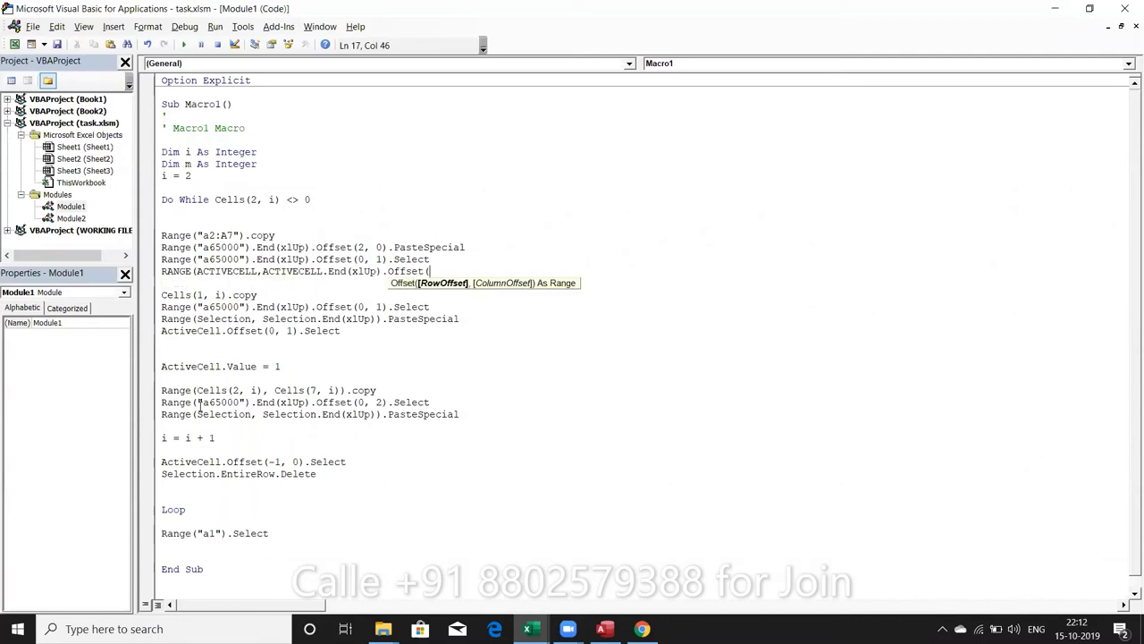
type("1,0")
type(")")
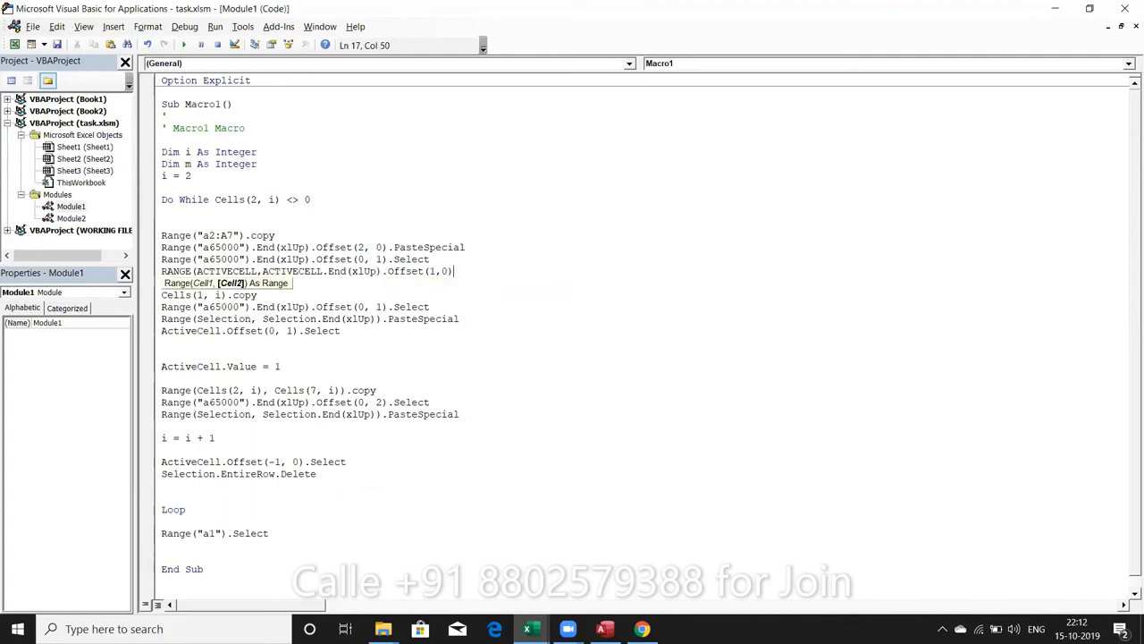
type(".V")
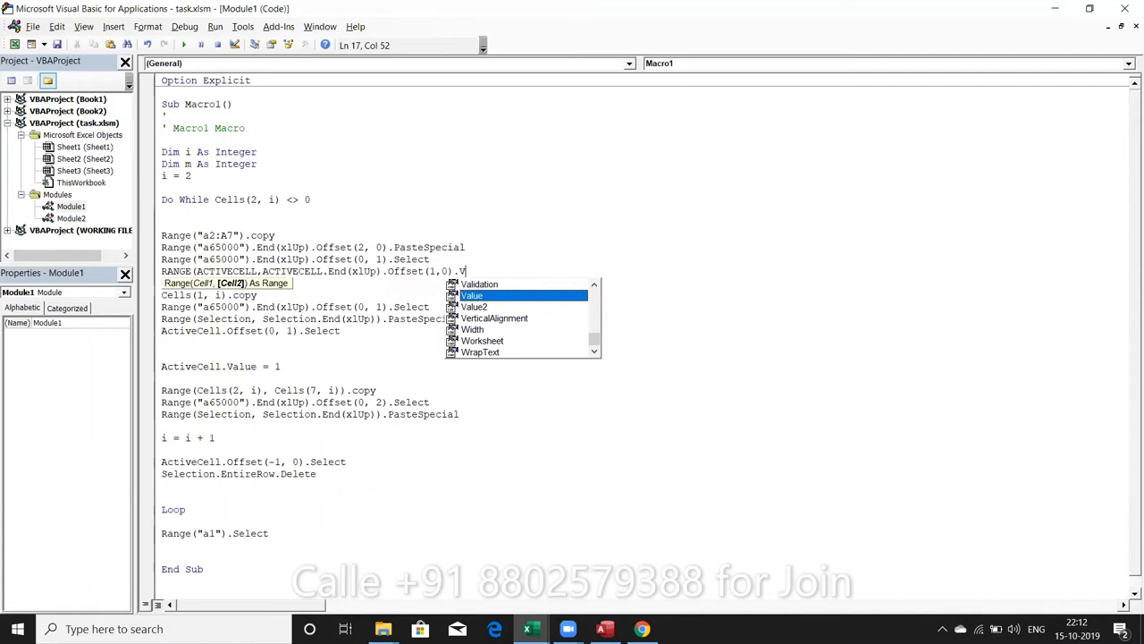
key("BackSpace")
key("BackSpace")
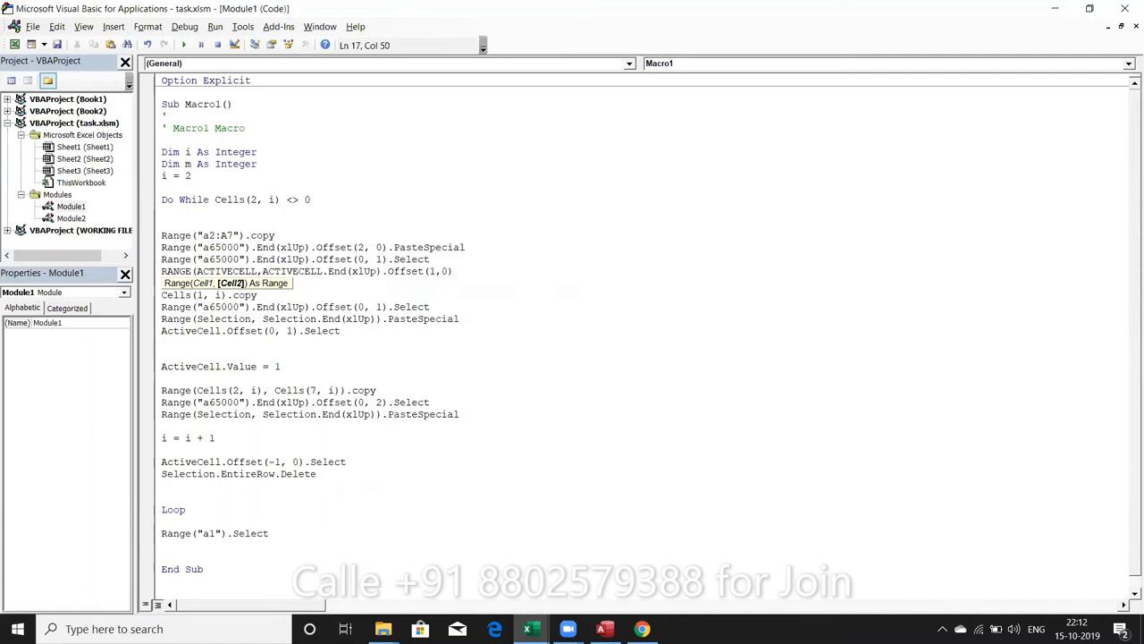
type(").Select")
key("Return")
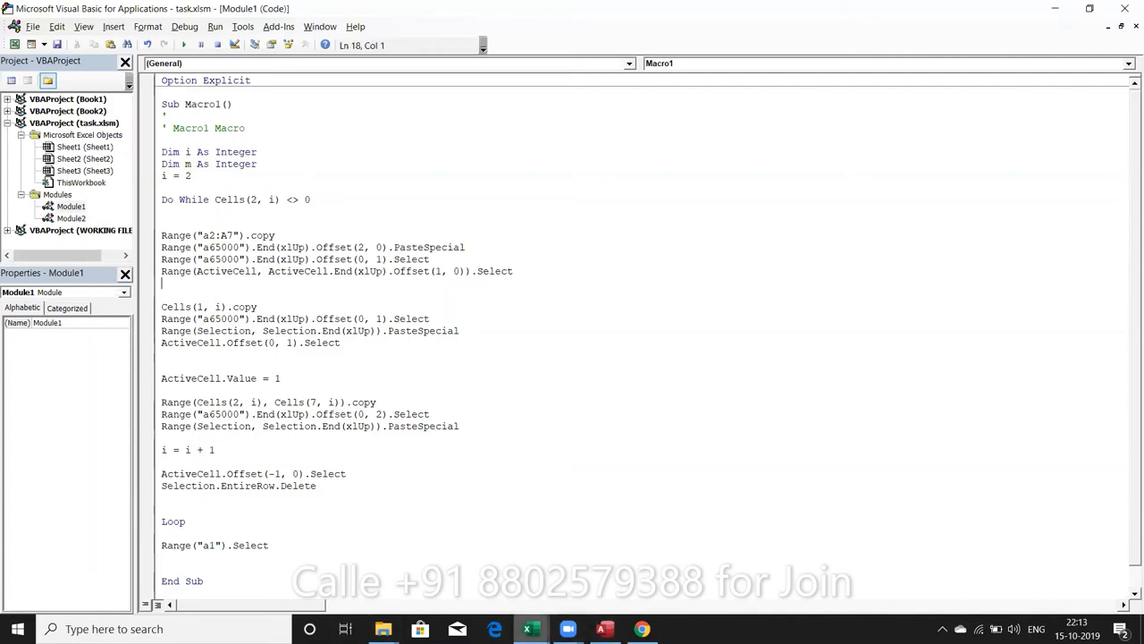
Switch from the VBA editor to the WORKING FILE workbook in Excel.
mouse_move(527, 628)
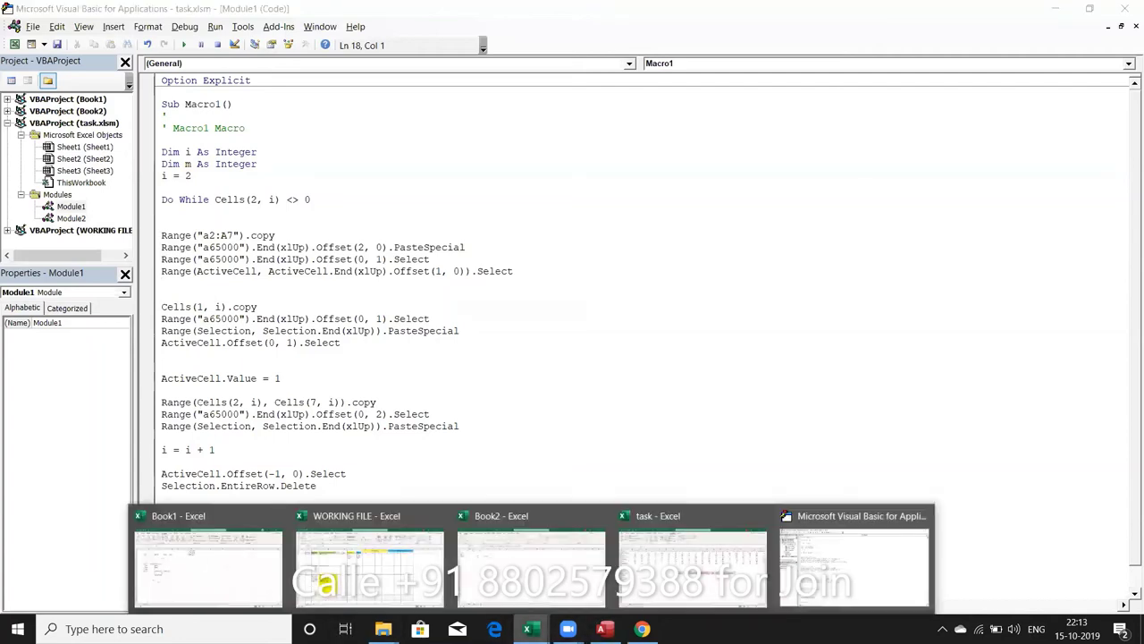
left_click(419, 563)
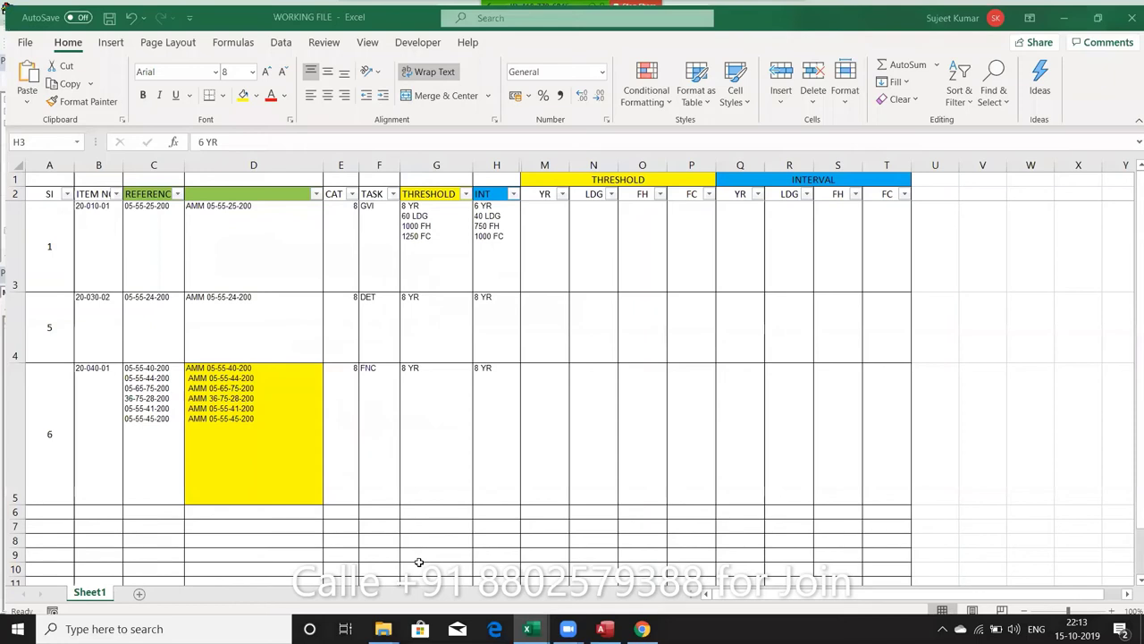
key("ctrl+c")
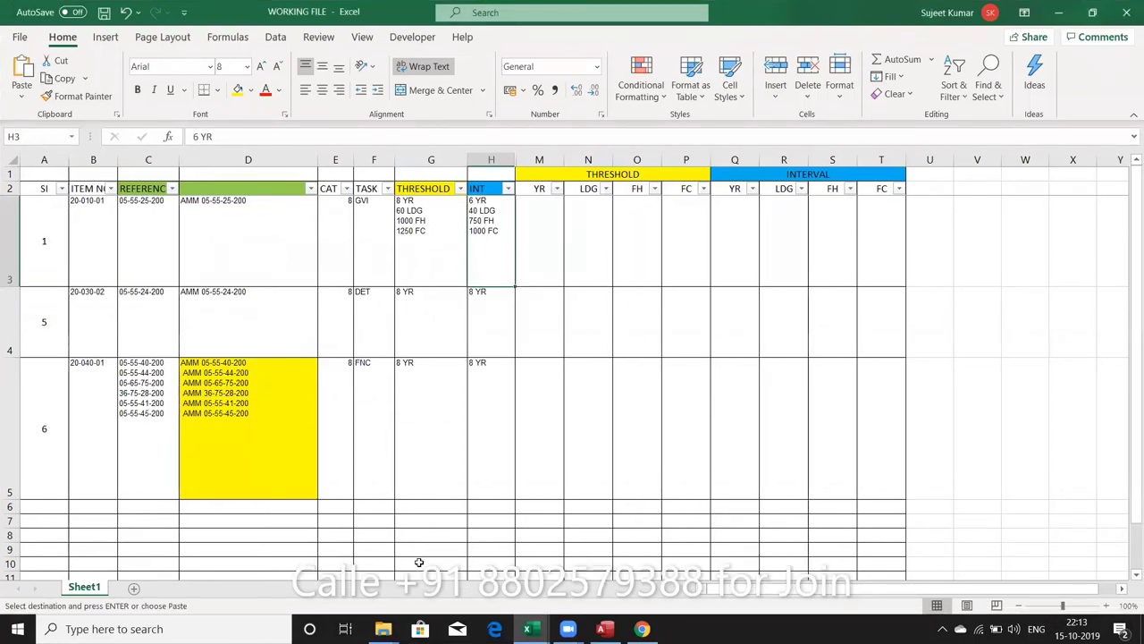
key("Left")
key("Left")
key("Left")
key("Left")
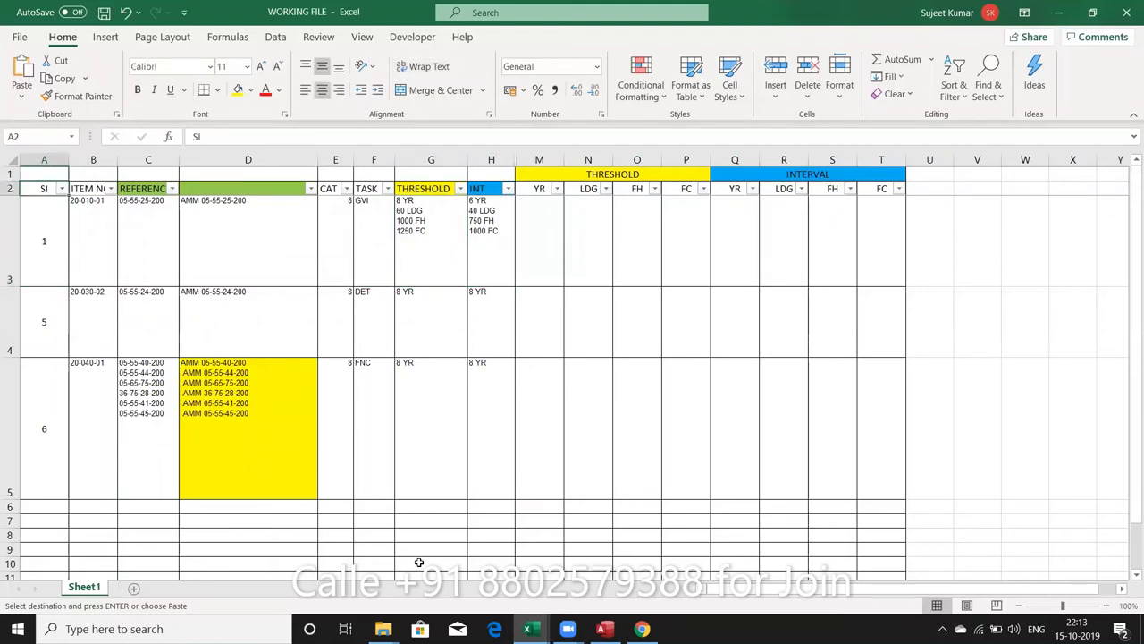
key("Right")
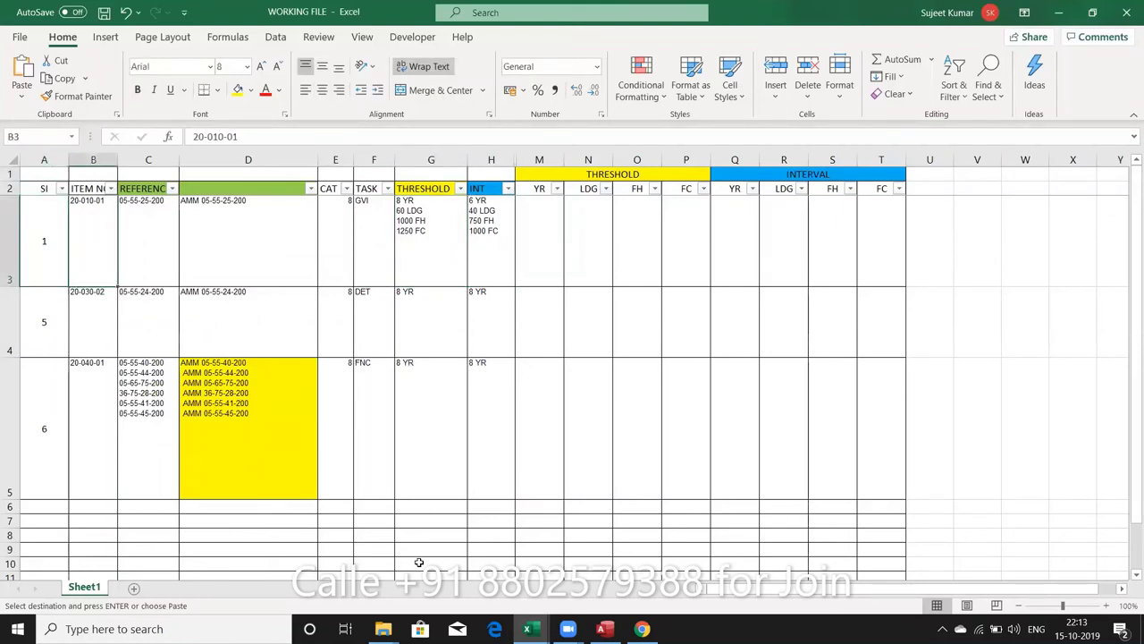
key("Right")
key("Right")
key("Right")
key("Left")
key("Left")
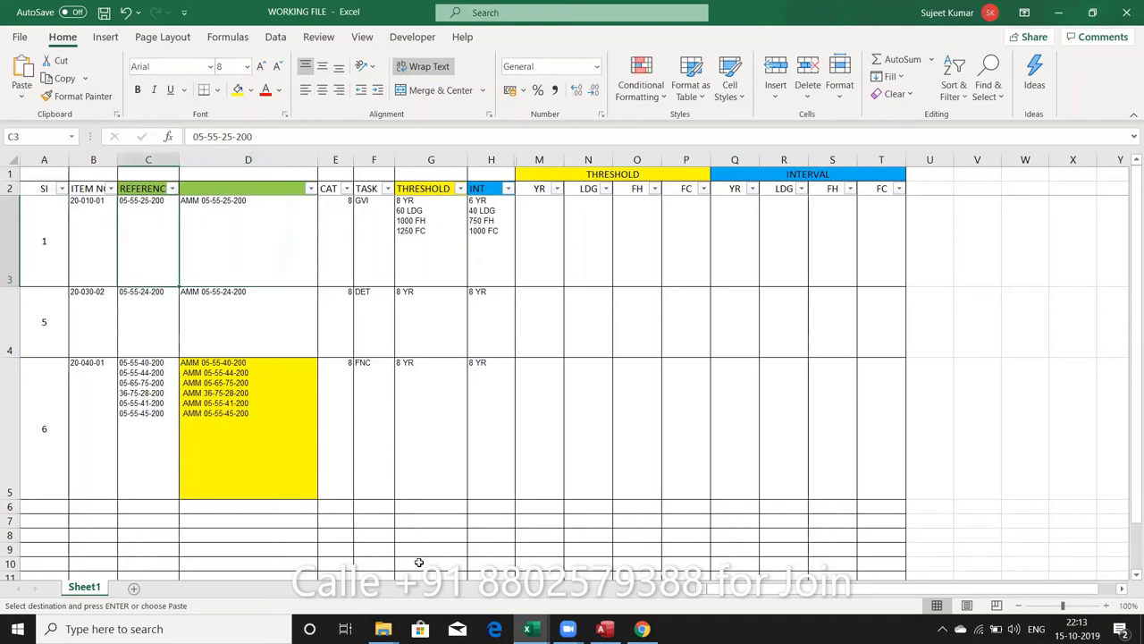
key("Left")
key("Right")
key("Up")
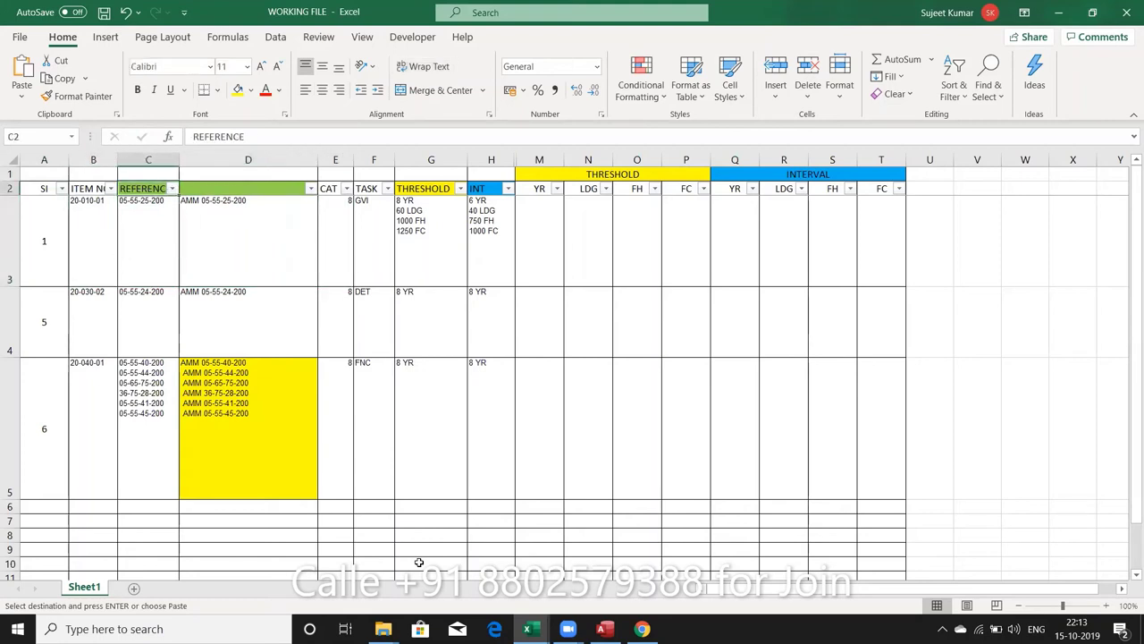
key("Down")
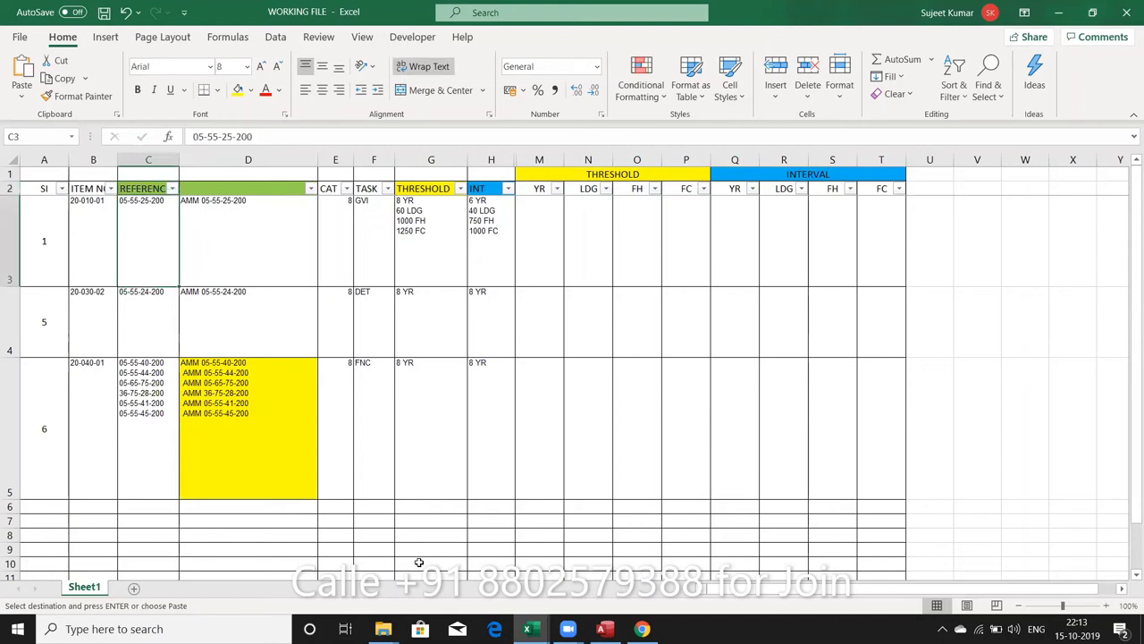
key("Down")
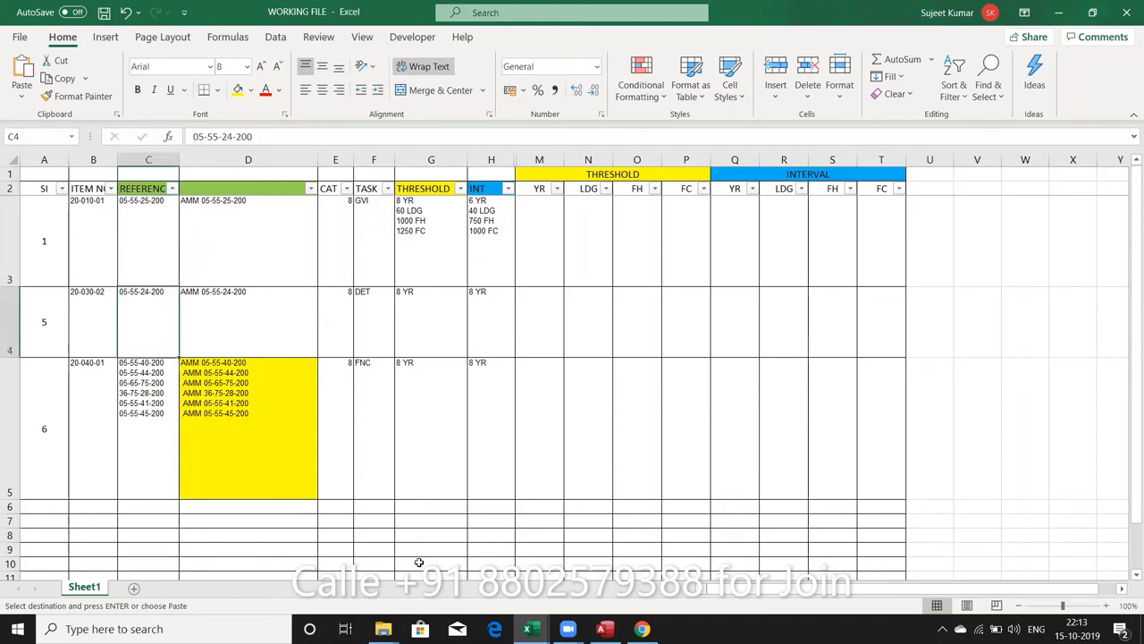
key("Down")
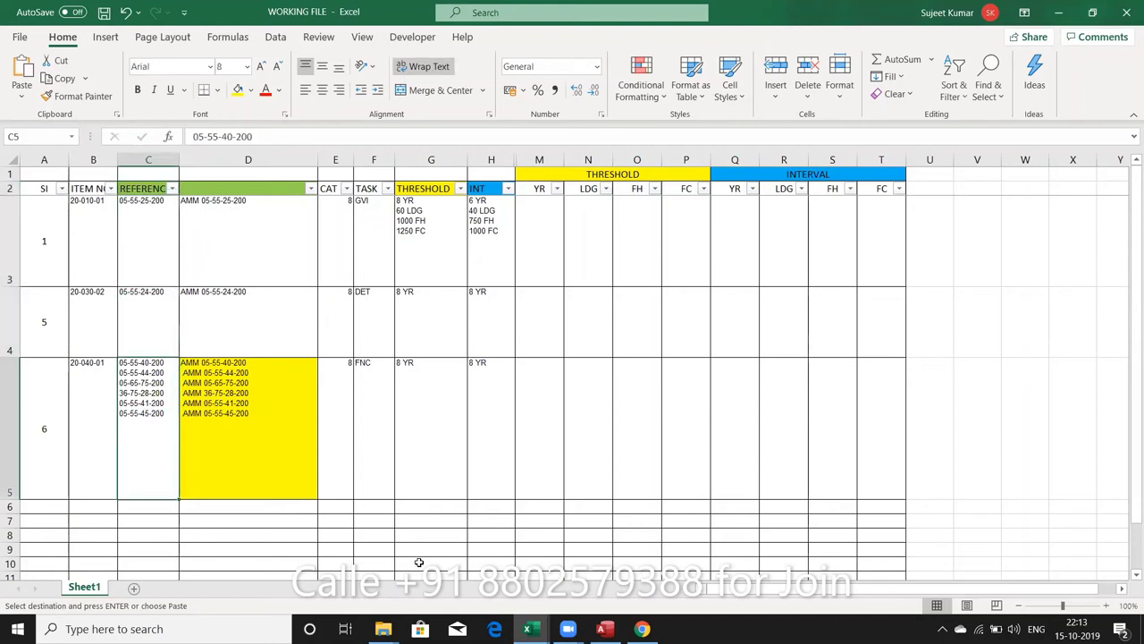
left_click(263, 161)
left_click(227, 211)
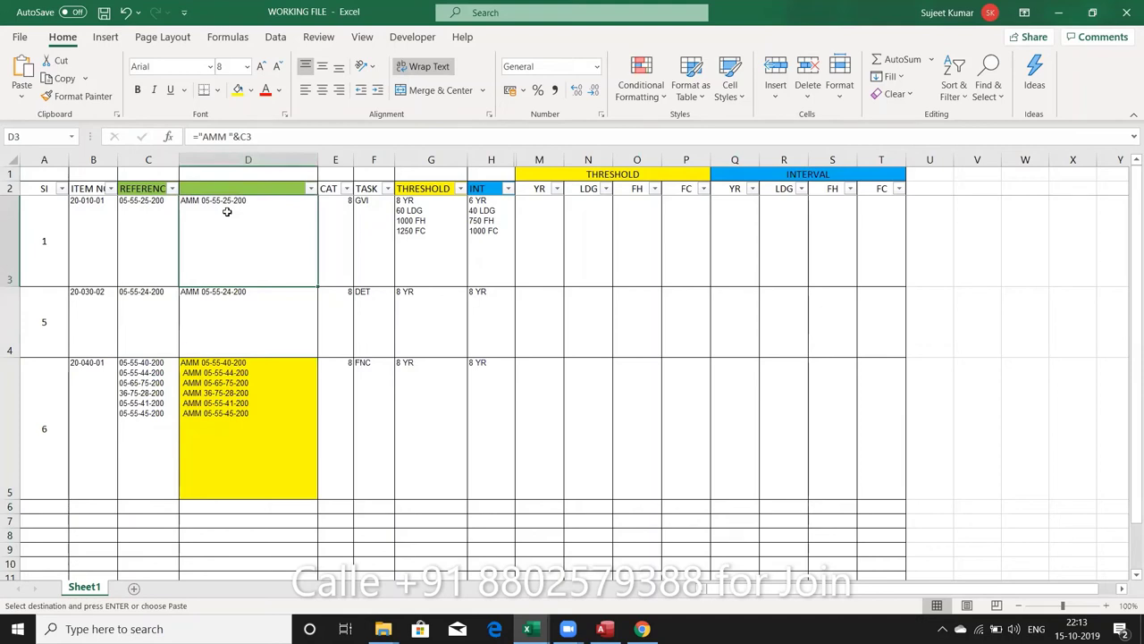
key("Down")
key("Down")
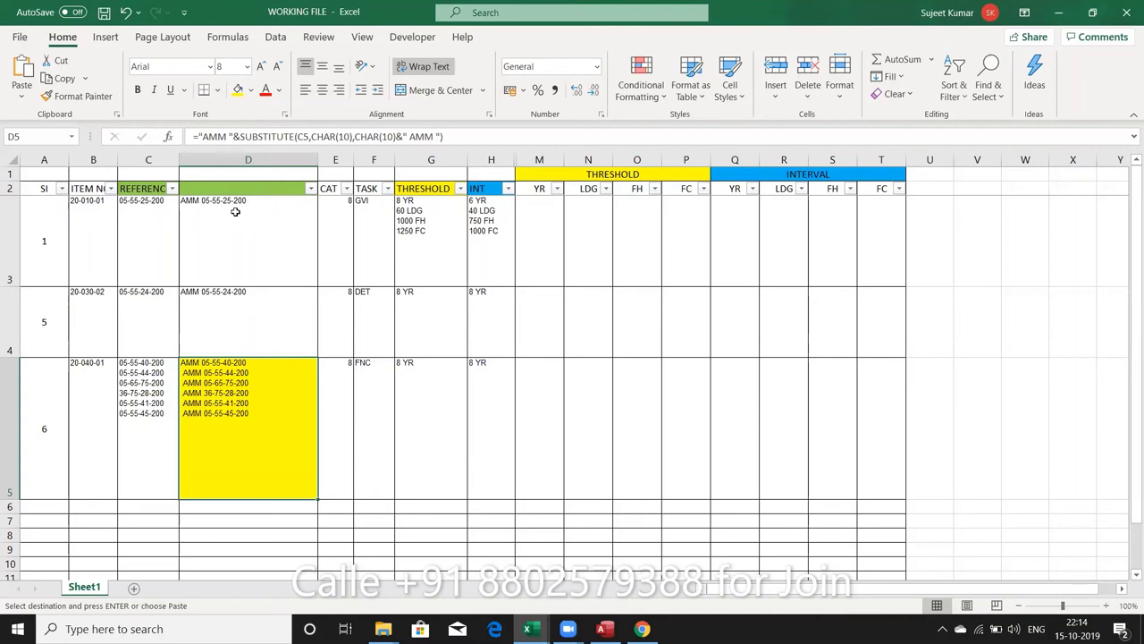
left_click(167, 253)
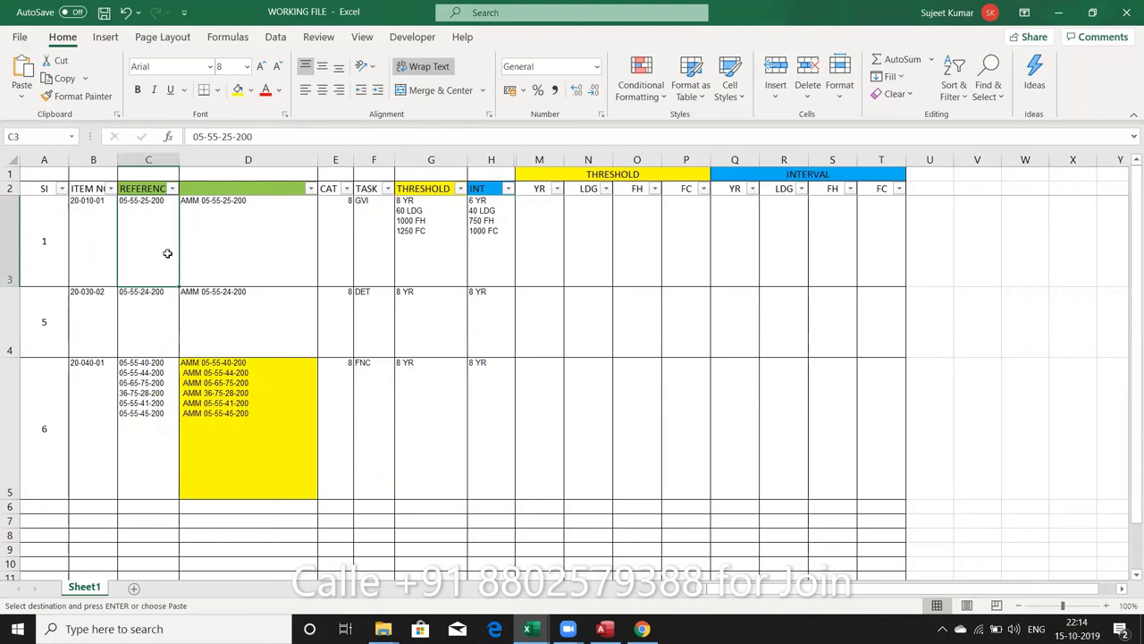
left_click(160, 371)
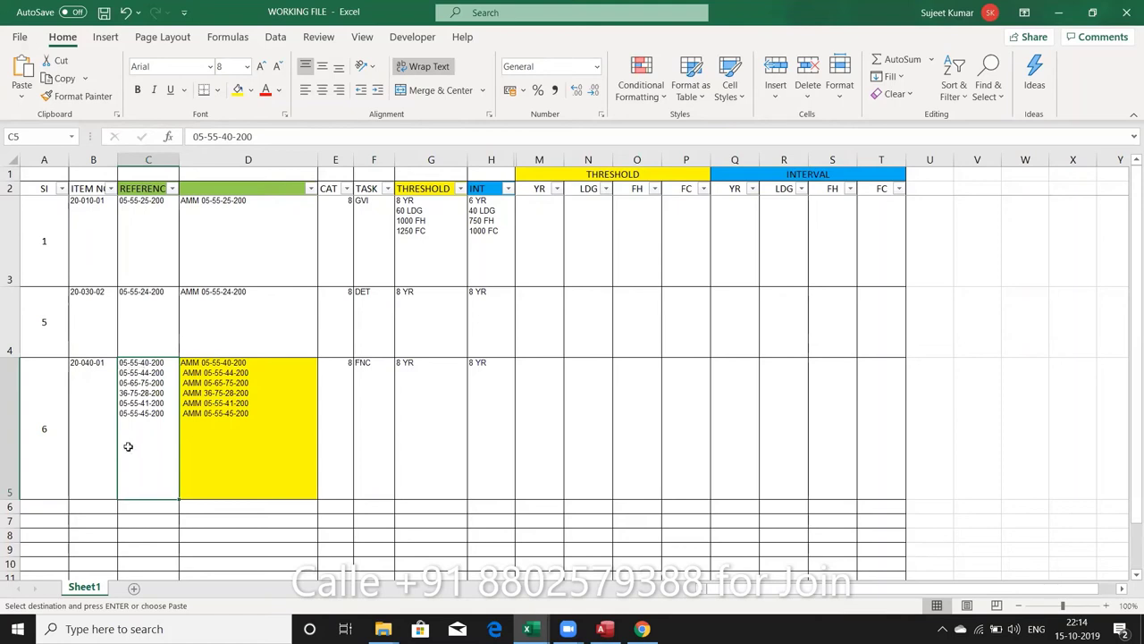
Enter 1256-2656 and 52365-656 on separate lines in U5, then widen column U to fit.
left_click(936, 396)
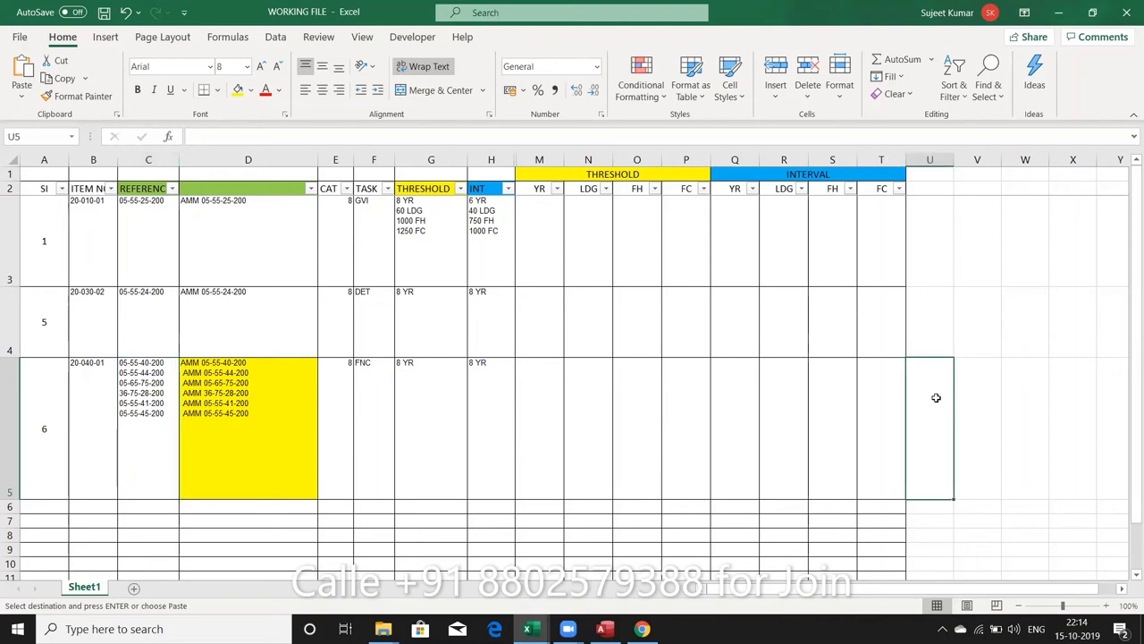
type("1256")
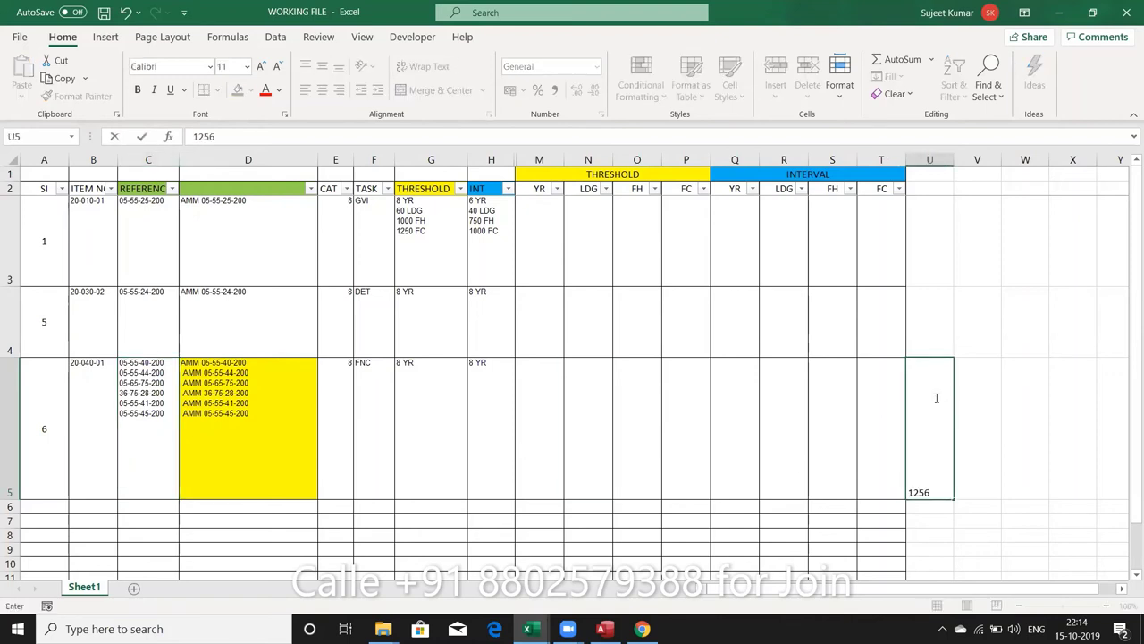
type("-2656")
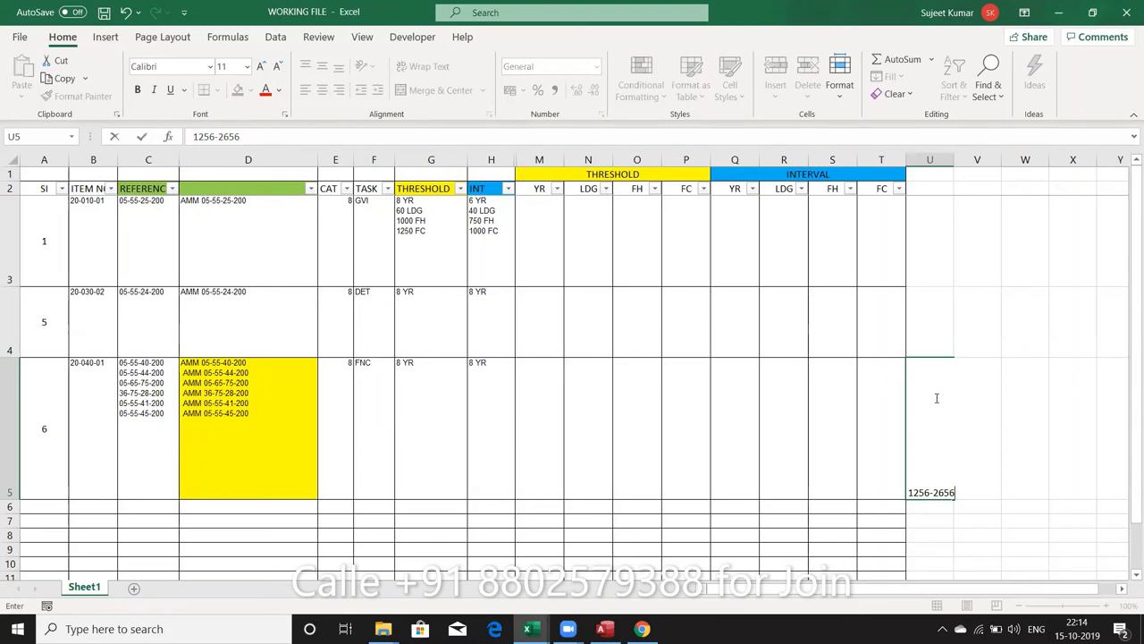
key("alt+Return")
type("52365-")
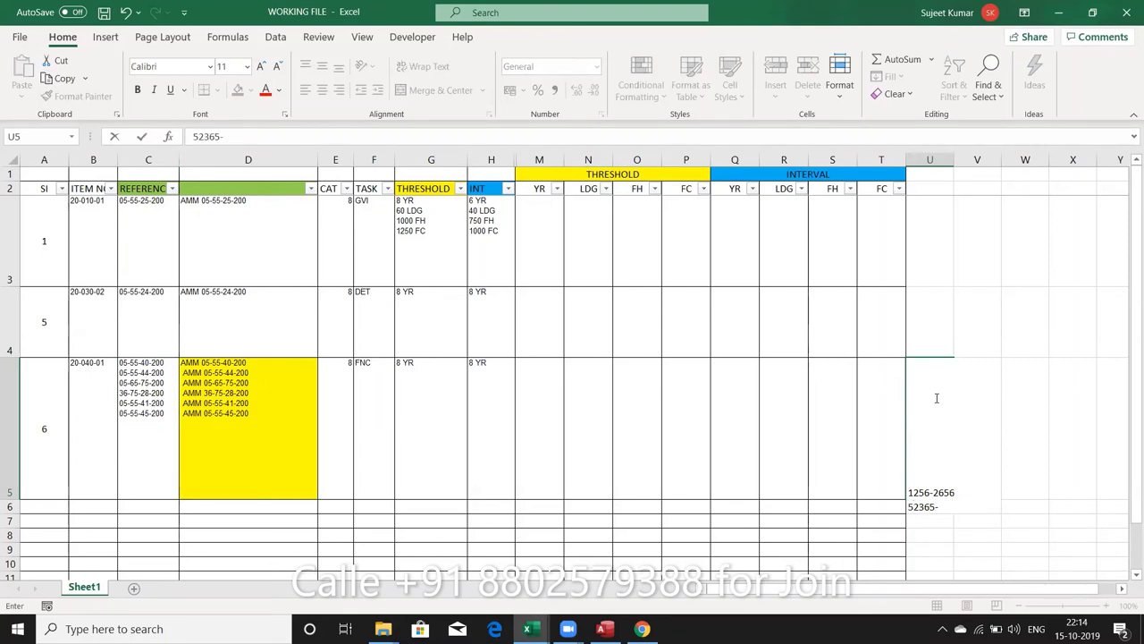
type("656")
key("Return")
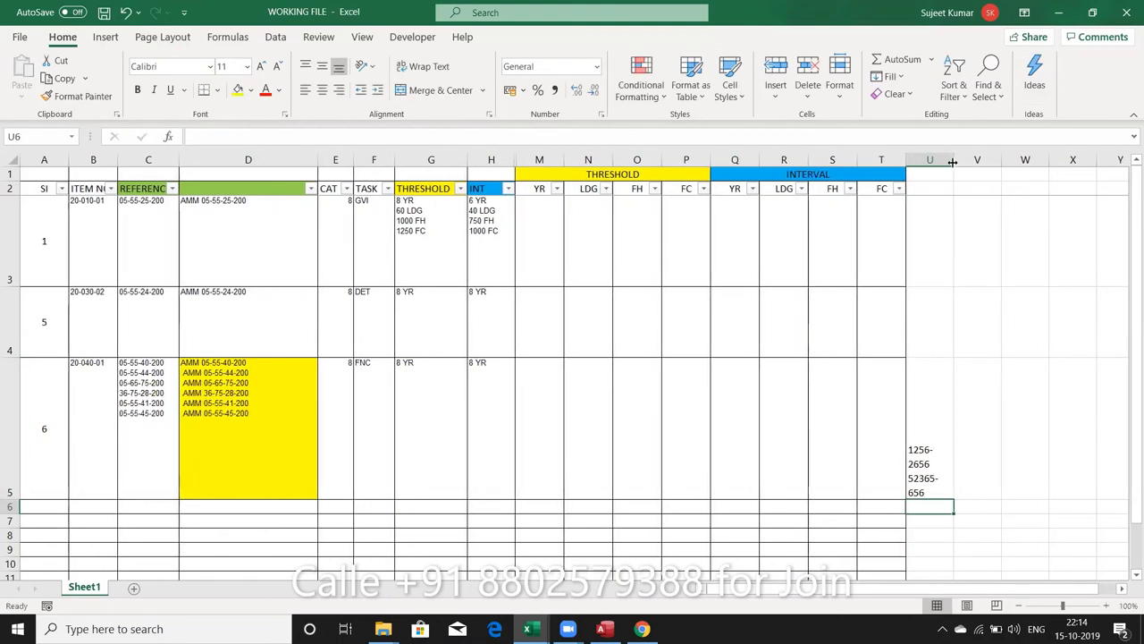
left_click_drag(953, 162, 988, 163)
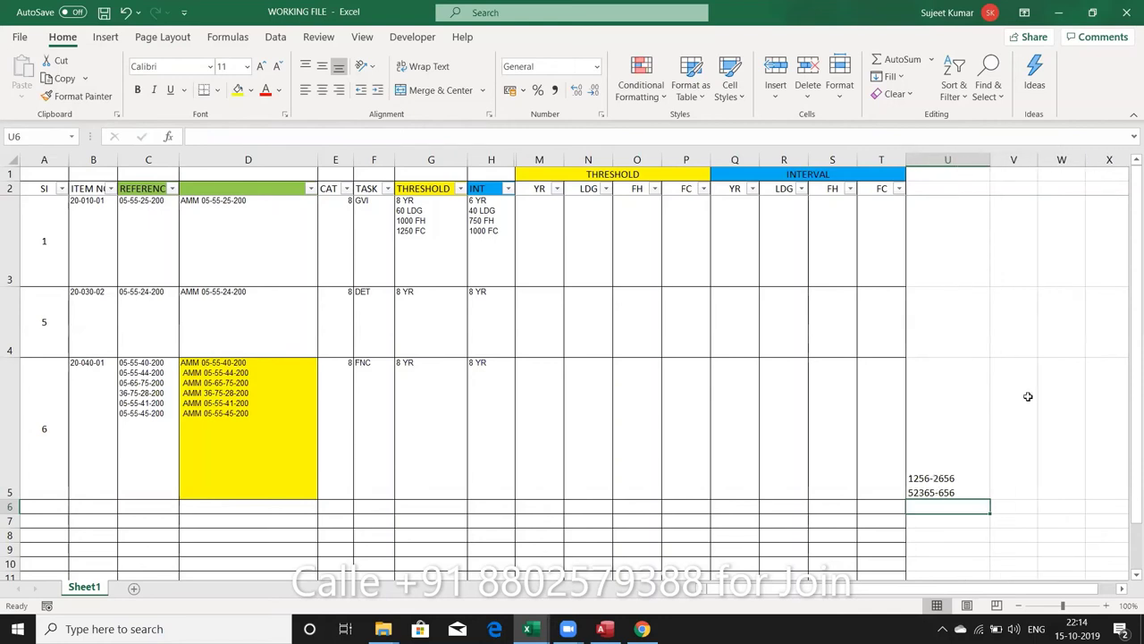
Edit U5 so its lines read AMM1256-2656 and AMM52365-656.
double_click(920, 481)
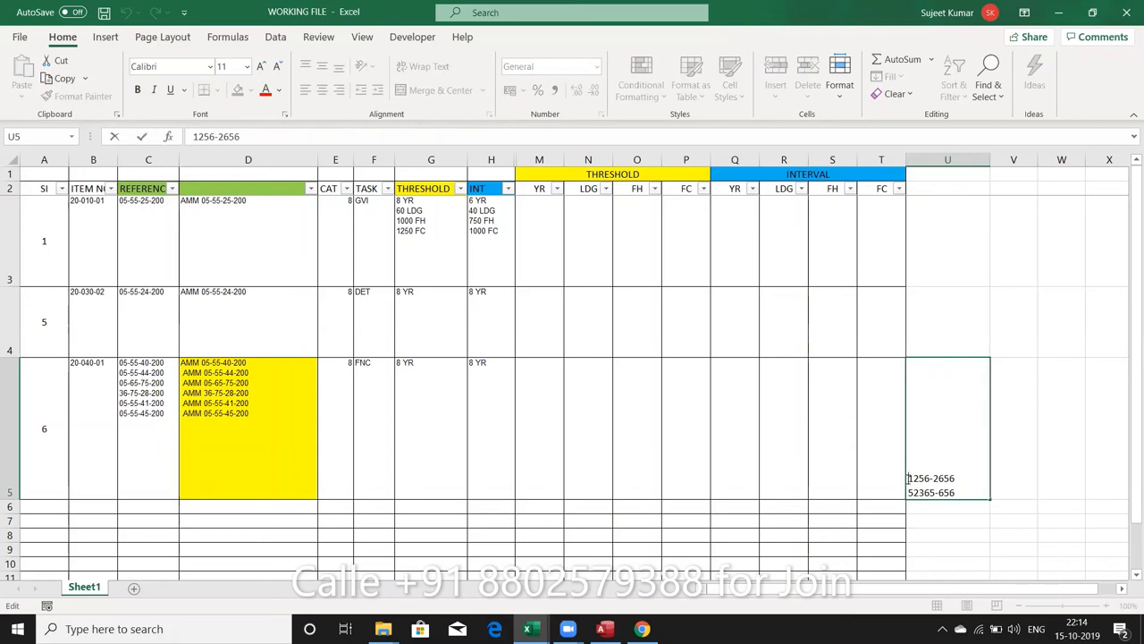
type("aaaa")
key("BackSpace")
key("BackSpace")
key("BackSpace")
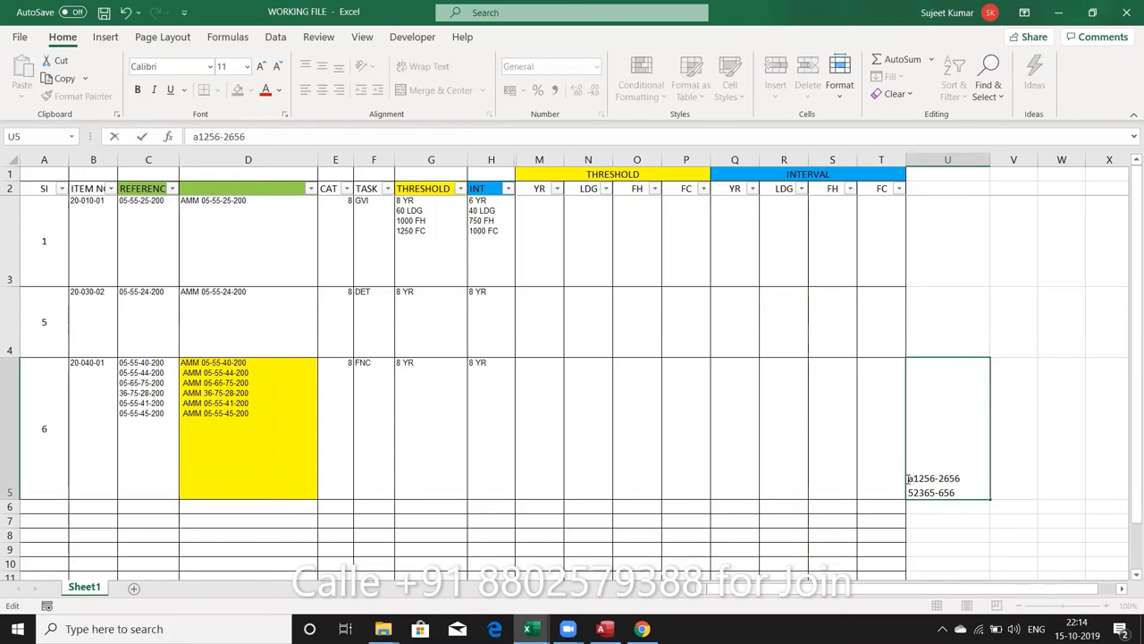
type("am")
key("BackSpace")
key("BackSpace")
key("BackSpace")
type("AMM")
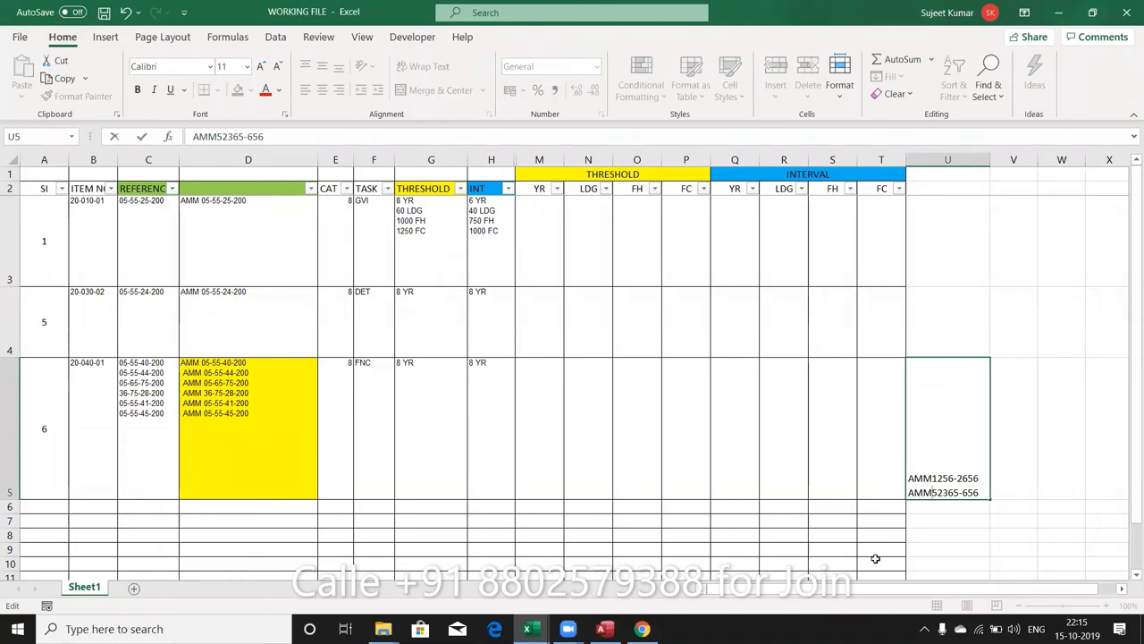
left_click(875, 559)
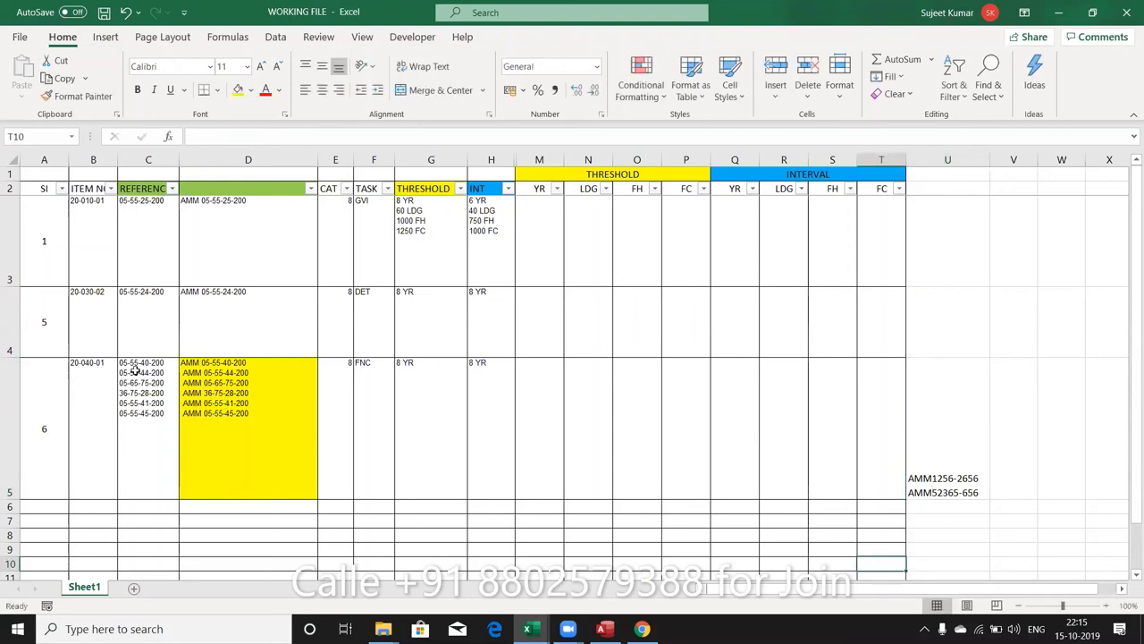
Inspect the multi-line references in C5 without changing them.
left_click(133, 372)
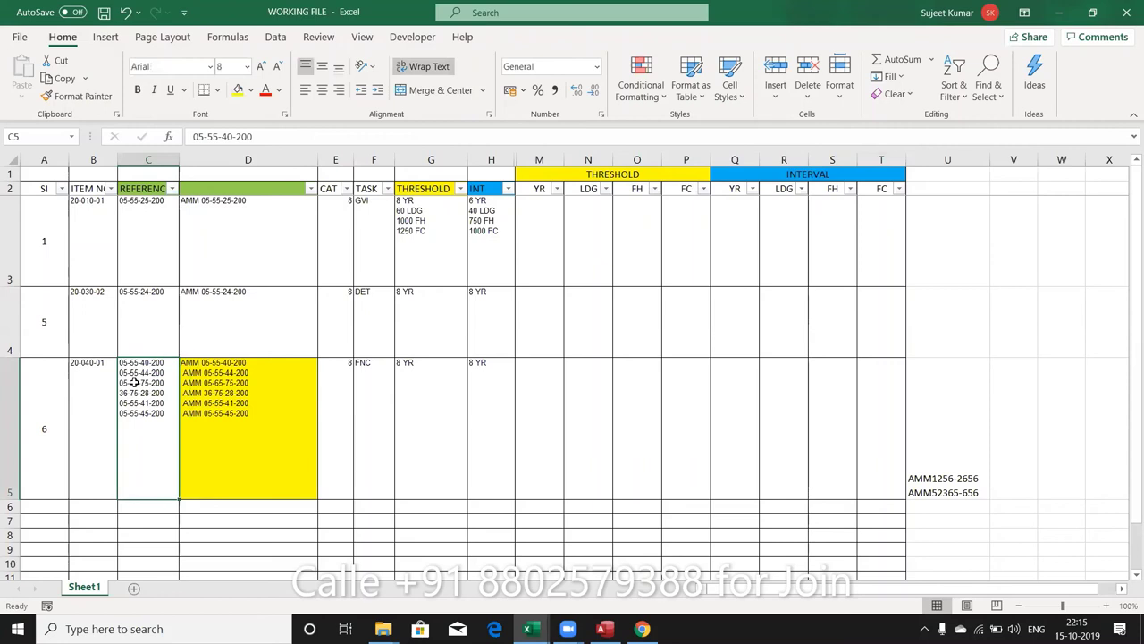
double_click(134, 393)
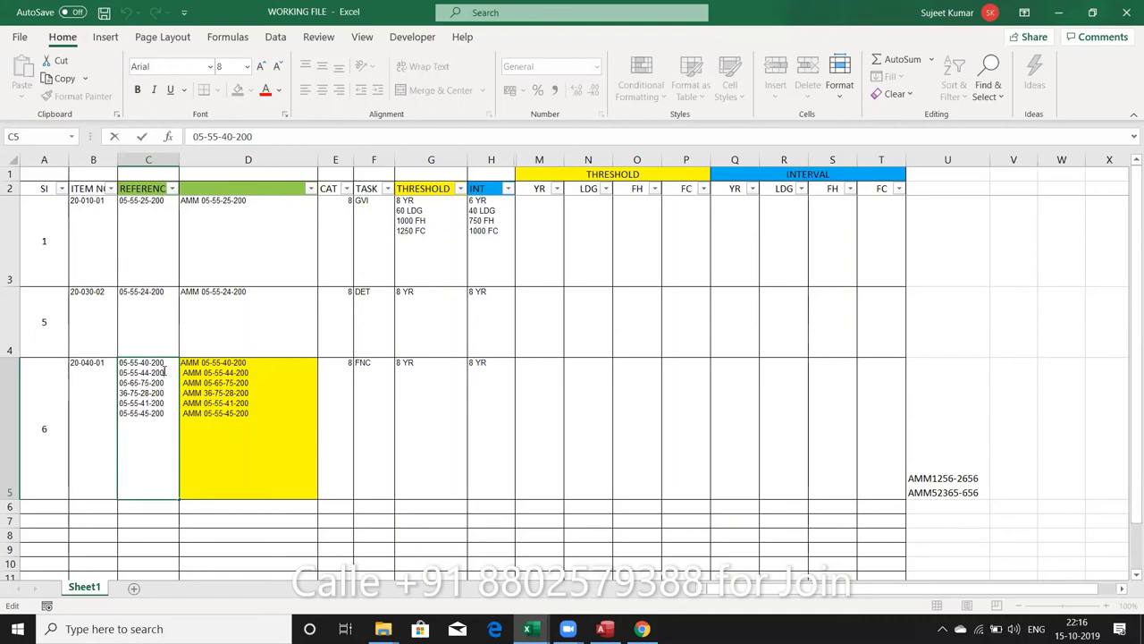
left_click(472, 255)
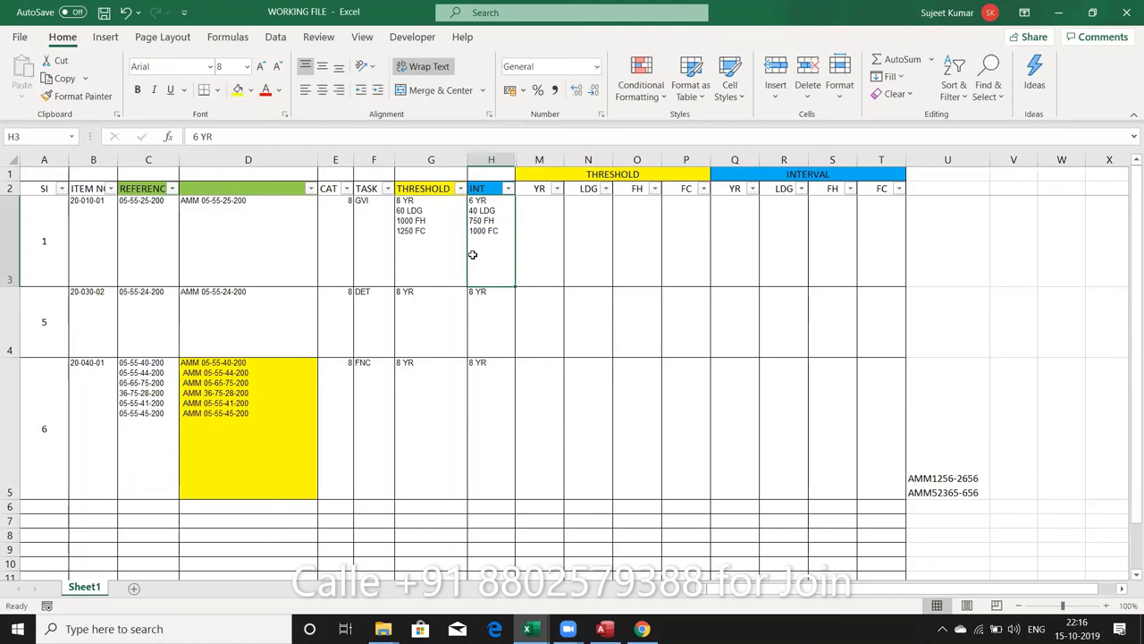
Confirm D5's ="AMM "&SUBSTITUTE(C5,CHAR(10),CHAR(10)&" AMM ") formula, then minimise to the desktop.
double_click(231, 375)
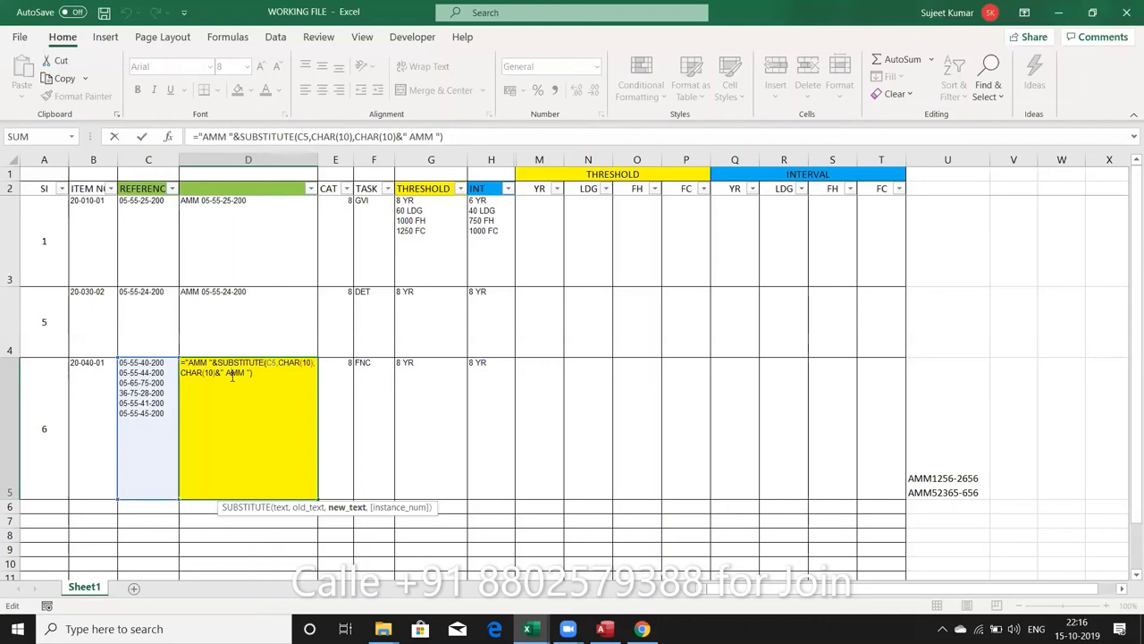
key("ctrl+Return")
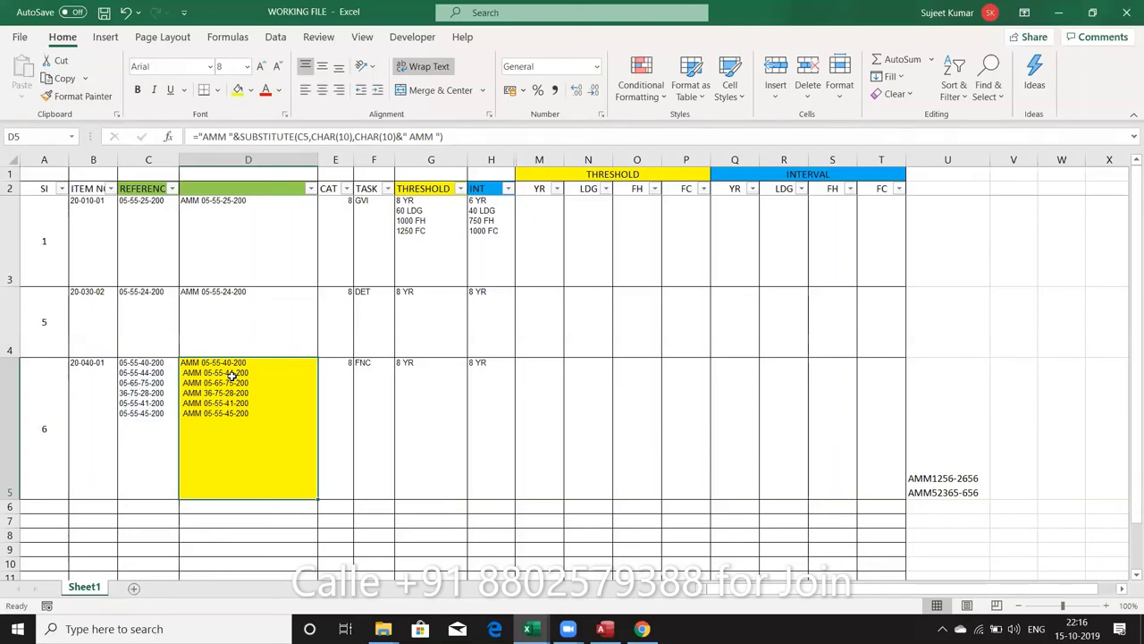
key("super+d")
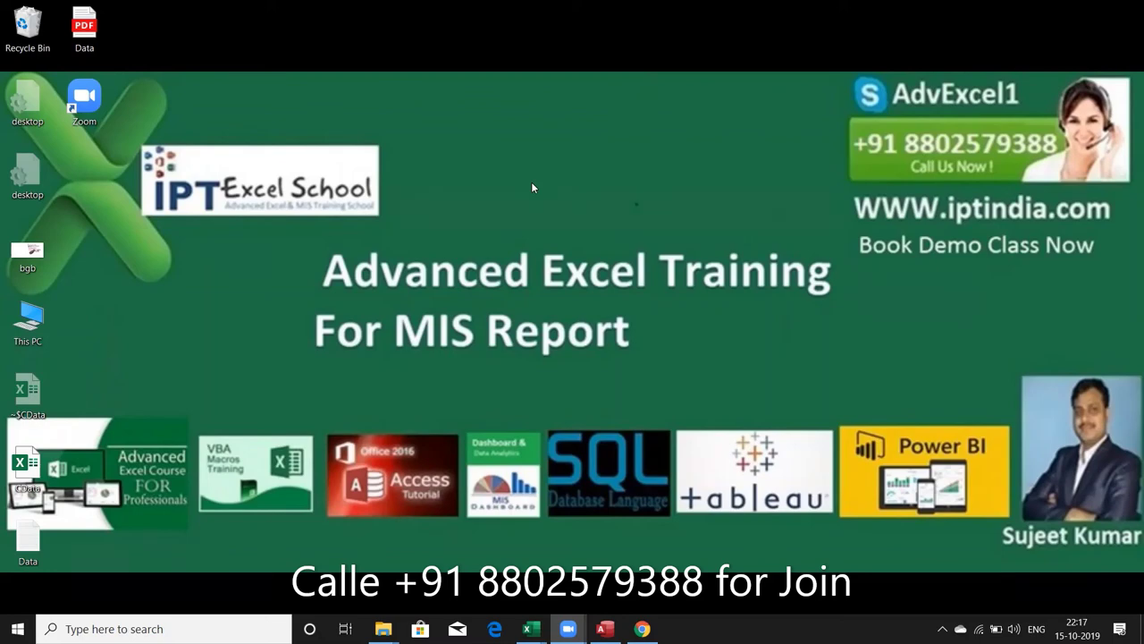
Run the copy macro in task.xlsm to fill the Name, Date, Sales list, then begin recording a macro.
left_click(528, 628)
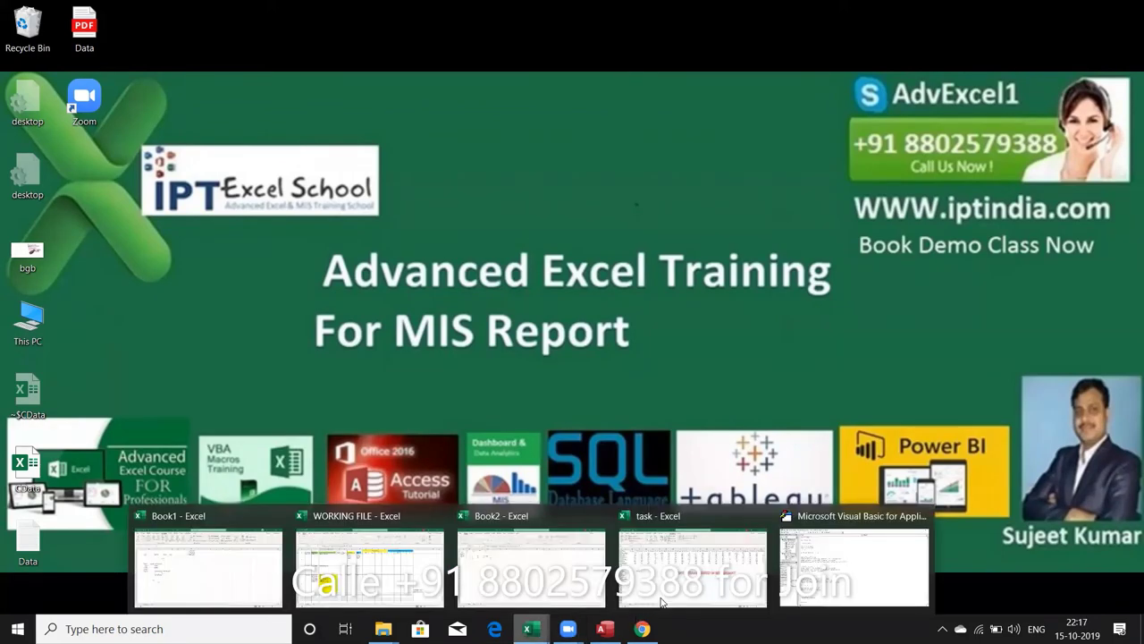
mouse_move(664, 597)
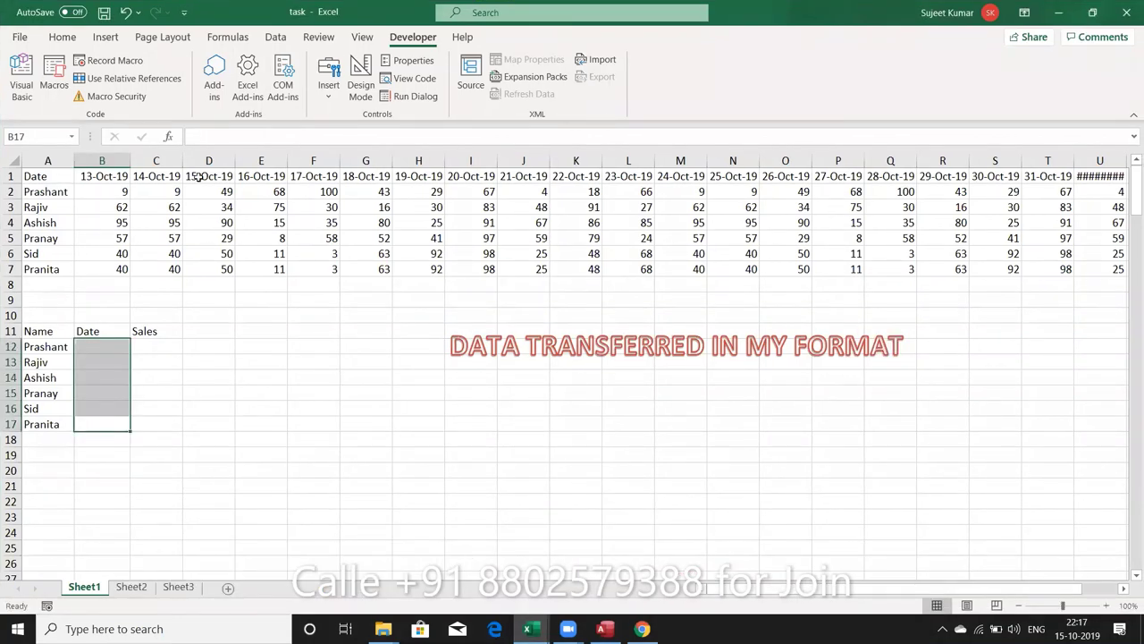
left_click(57, 82)
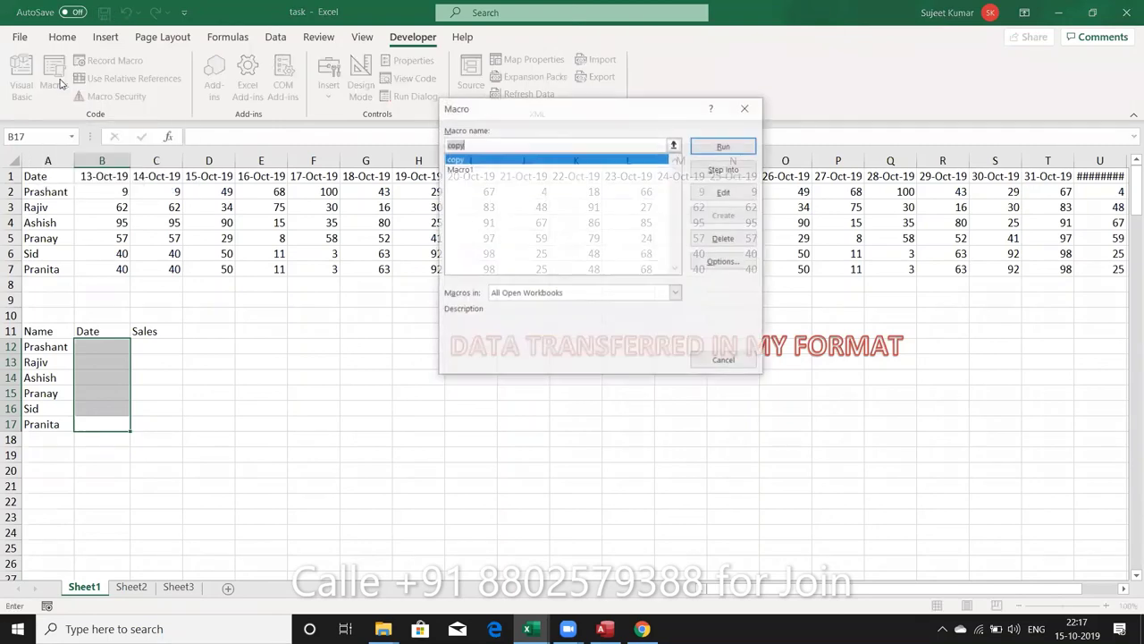
left_click(748, 150)
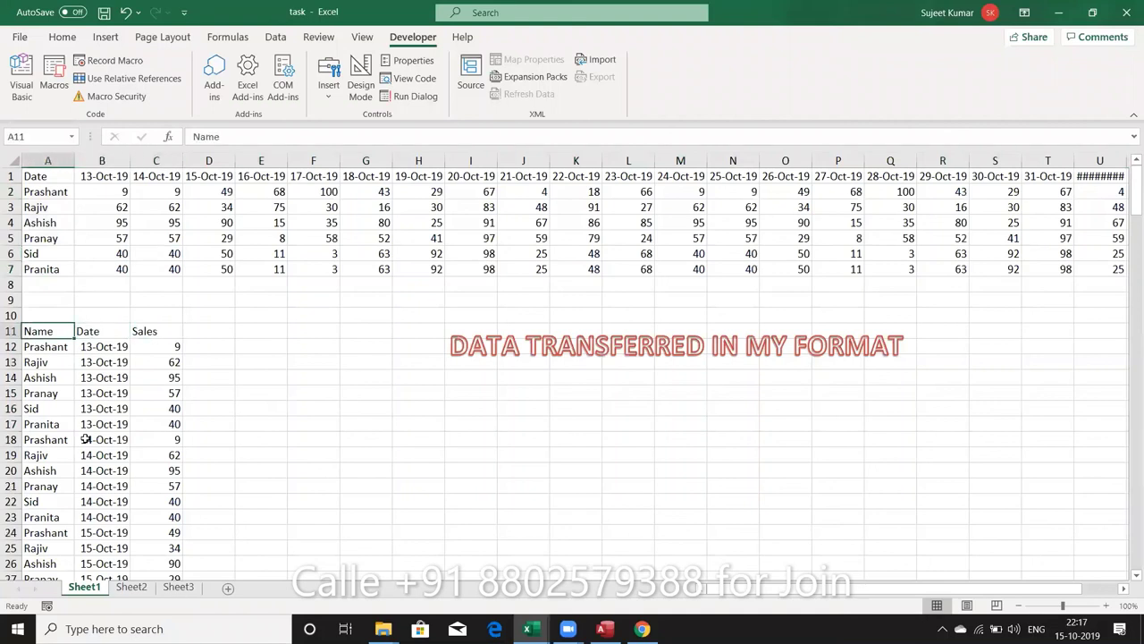
left_click(48, 606)
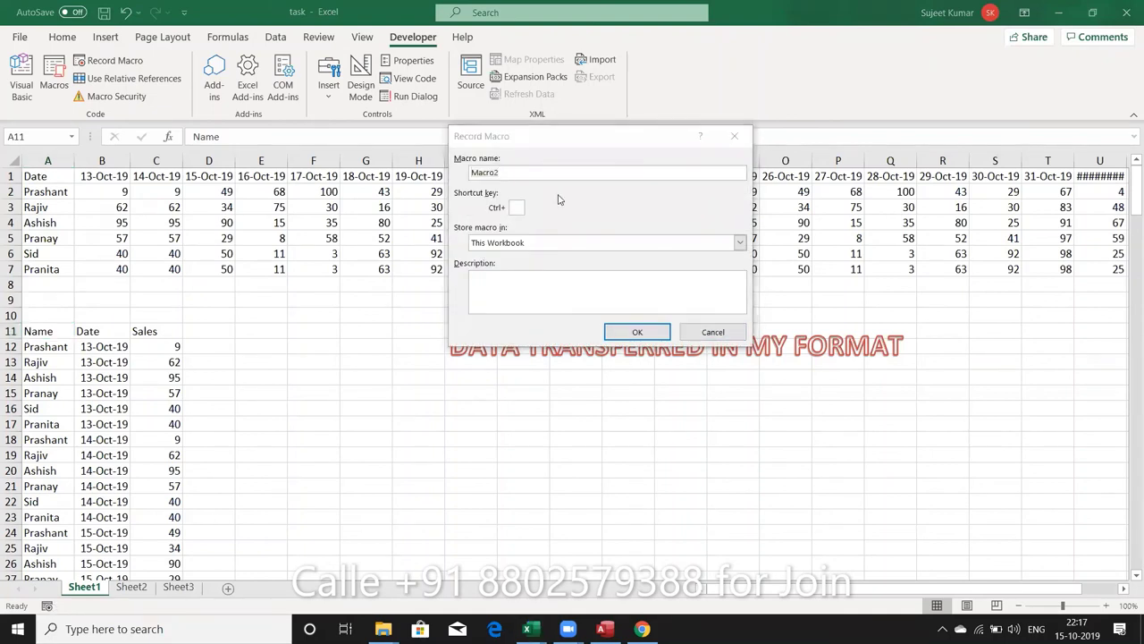
Record Macro2 sorting from Sales cell C11, first A to Z, then Largest to Smallest.
left_click(655, 332)
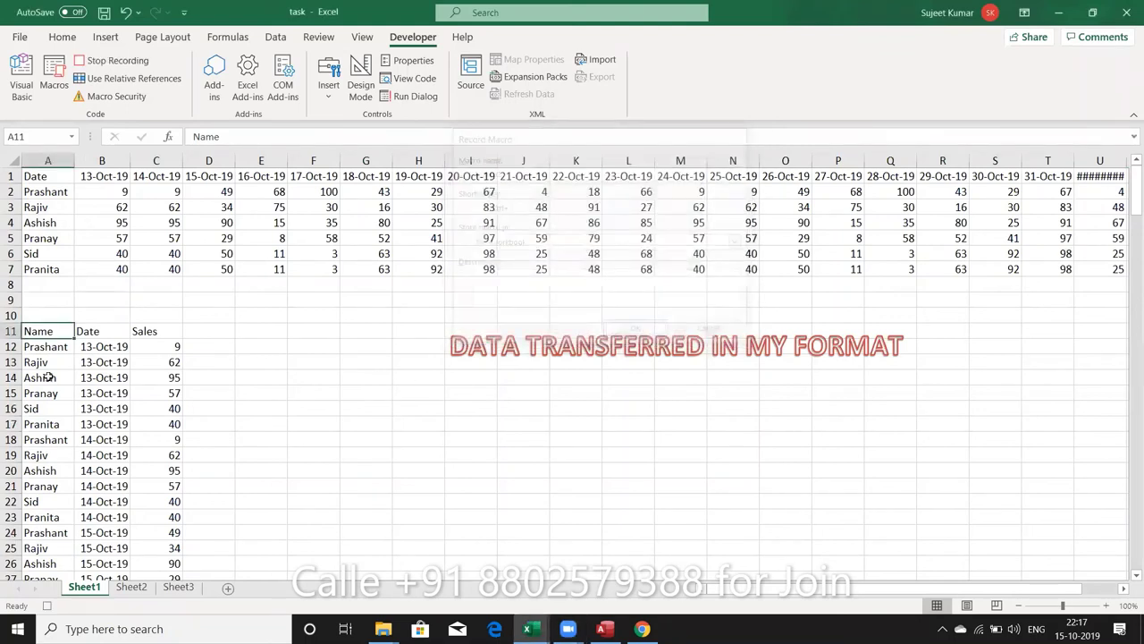
left_click(168, 337)
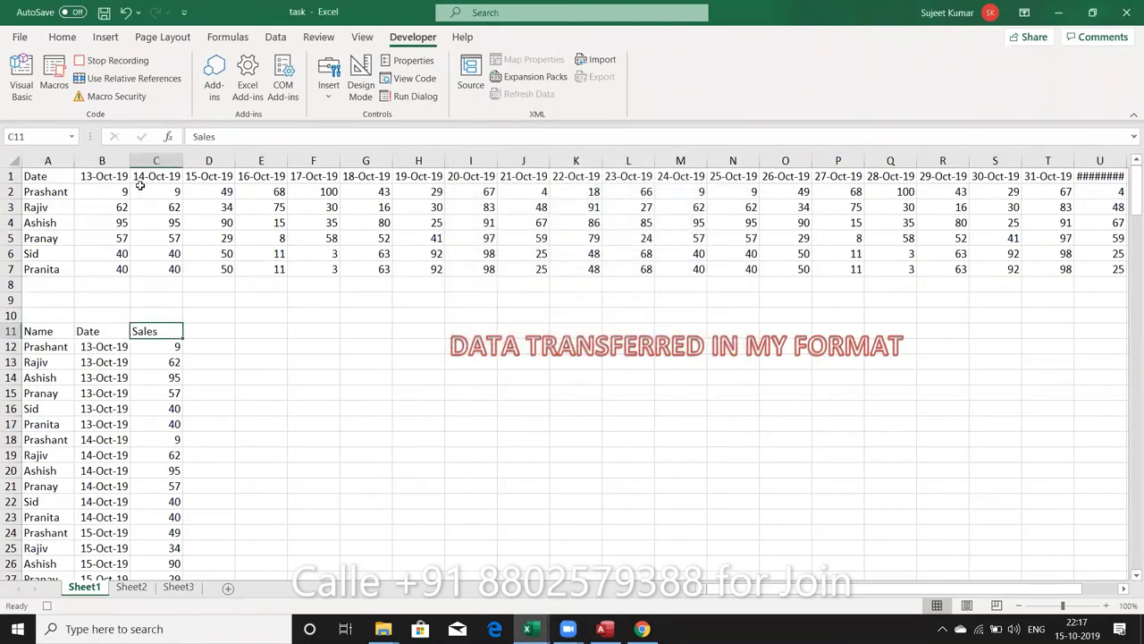
left_click(64, 39)
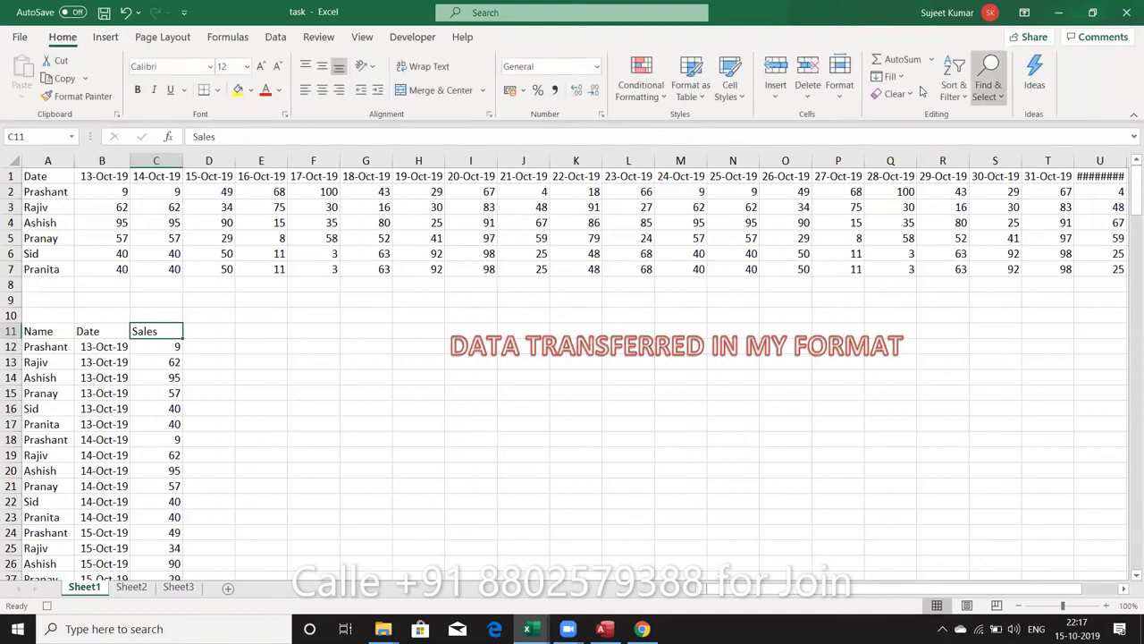
left_click(955, 92)
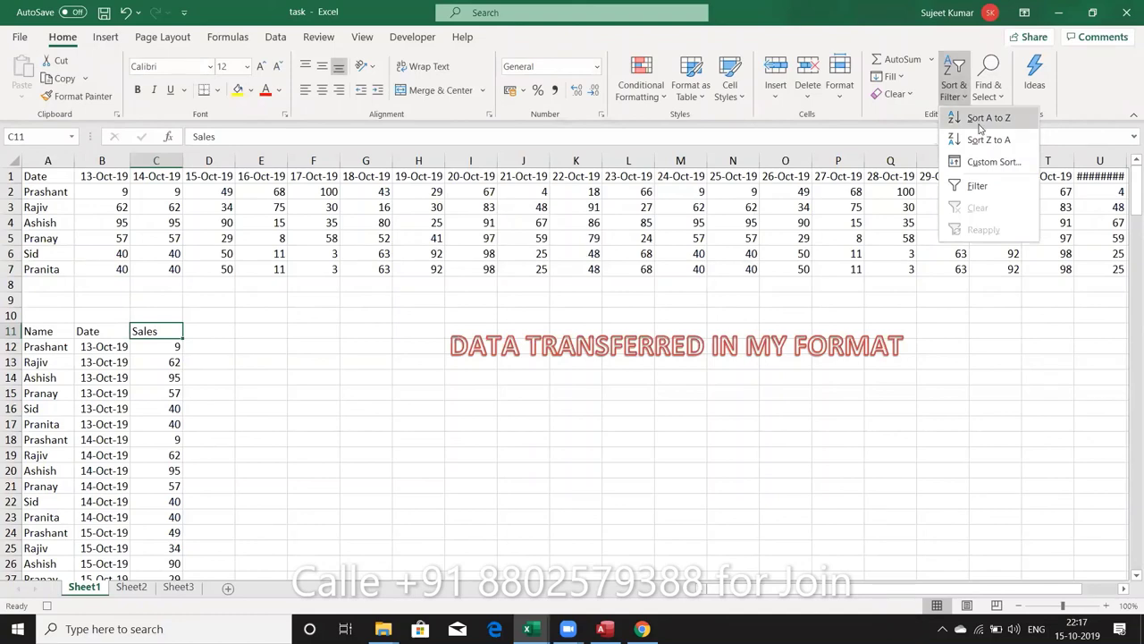
left_click(980, 122)
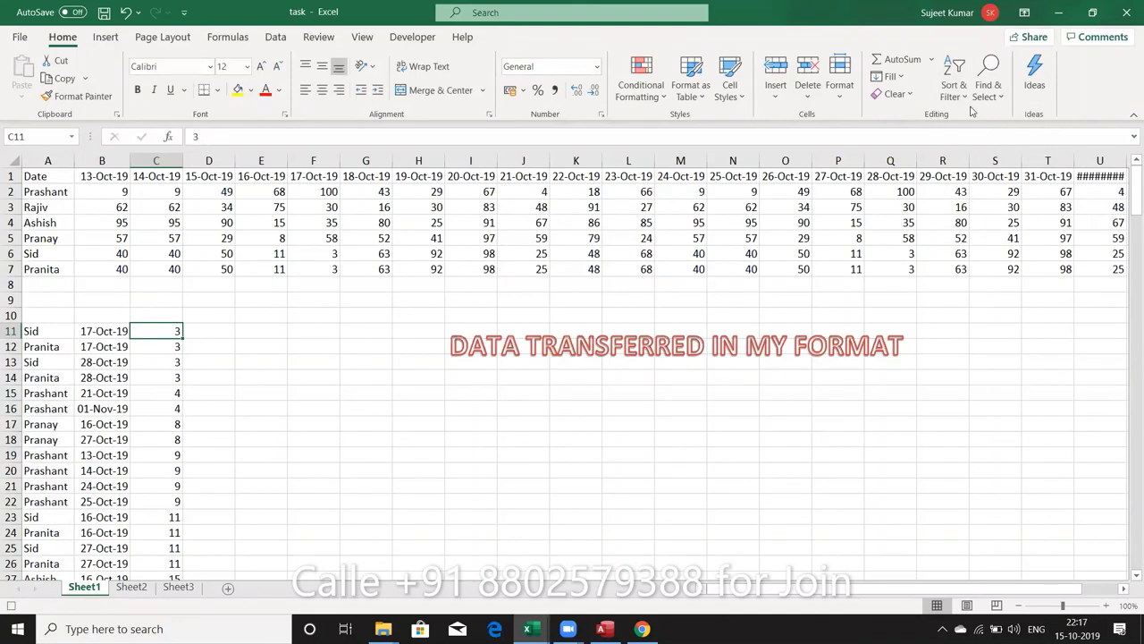
left_click(956, 89)
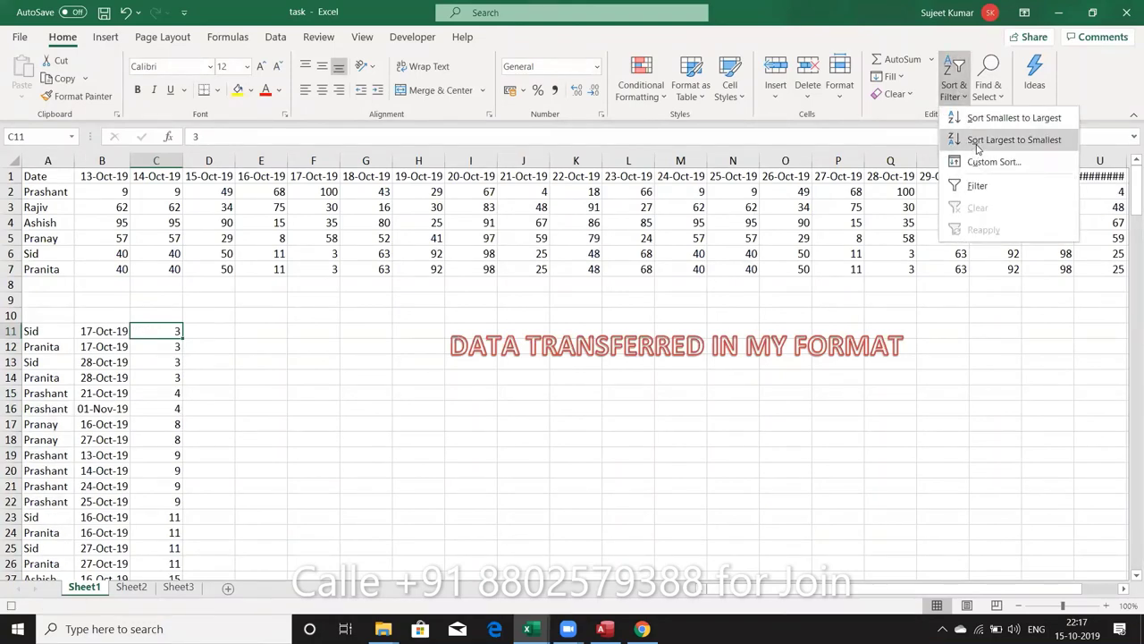
left_click(977, 141)
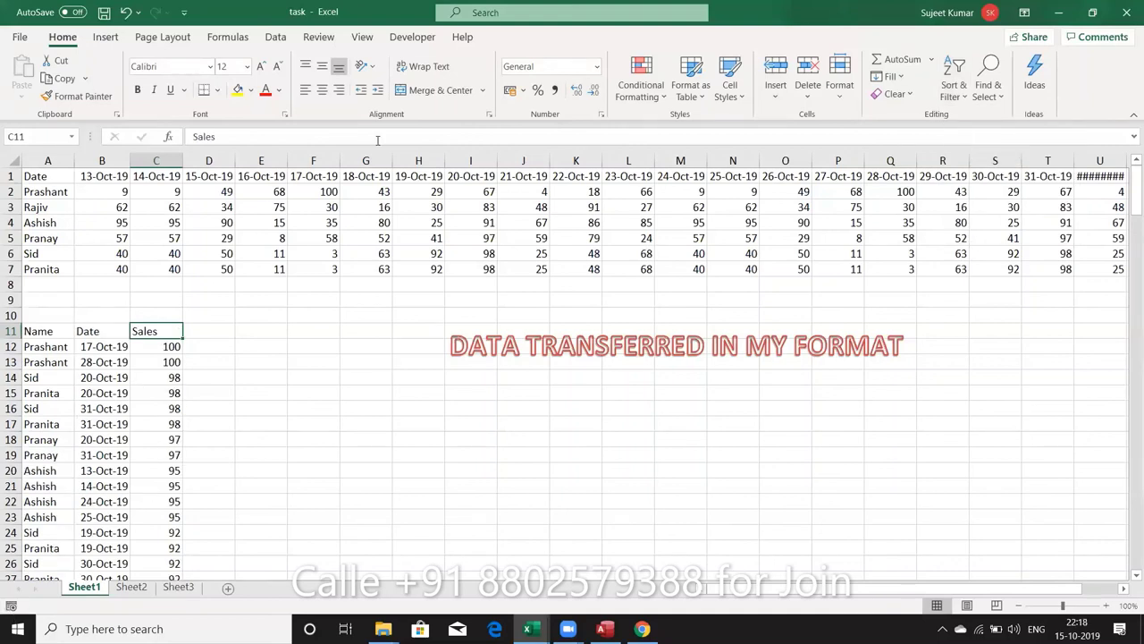
left_click(412, 36)
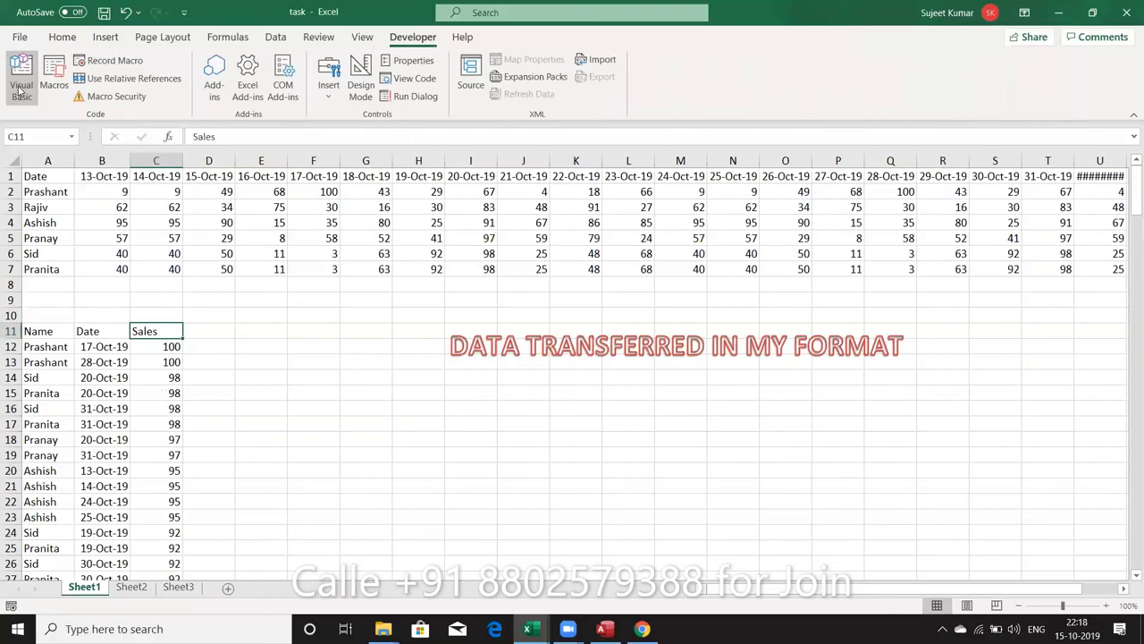
Open Macro2 in the VBA editor and go through the SortFields.Add2 line with key C11.
left_click(19, 89)
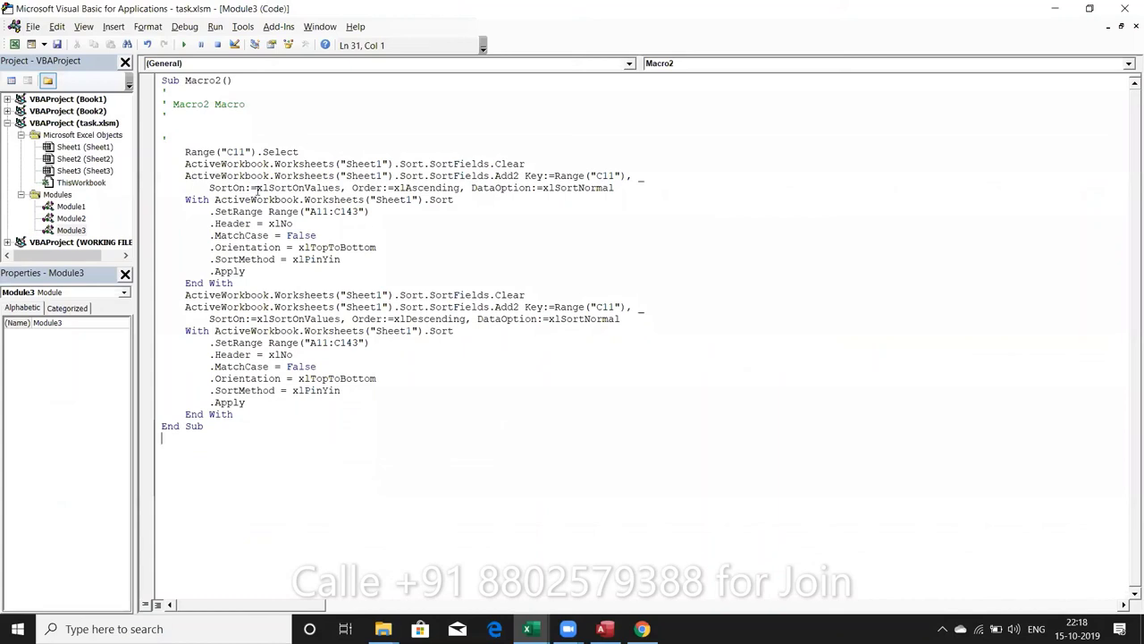
left_click(274, 175)
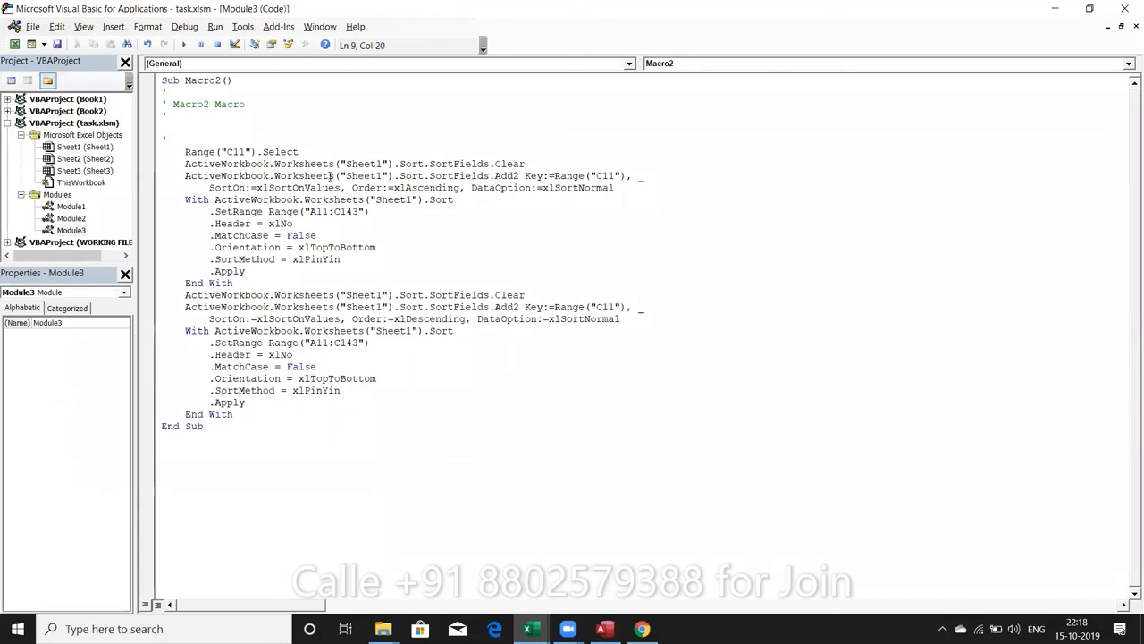
left_click(425, 175)
left_click(454, 175)
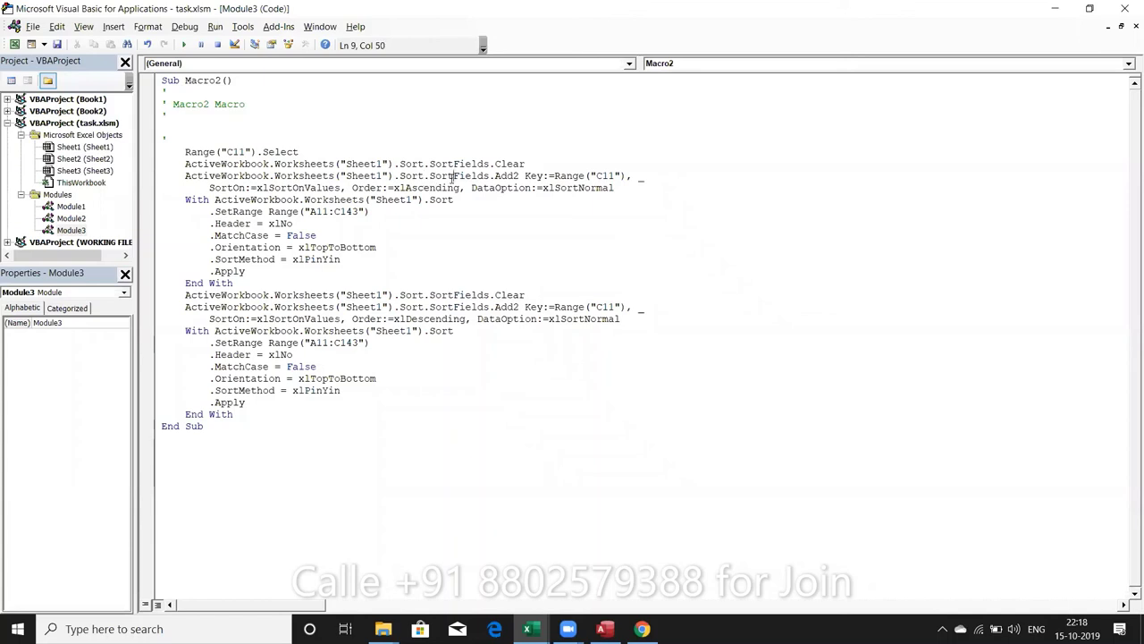
left_click(511, 188)
left_click(543, 176)
double_click(601, 175)
Review the SortOnValues, xlAscending and xlSortNormal settings and range A11:C143, then select the first xlNo.
left_click(332, 188)
left_click(316, 187)
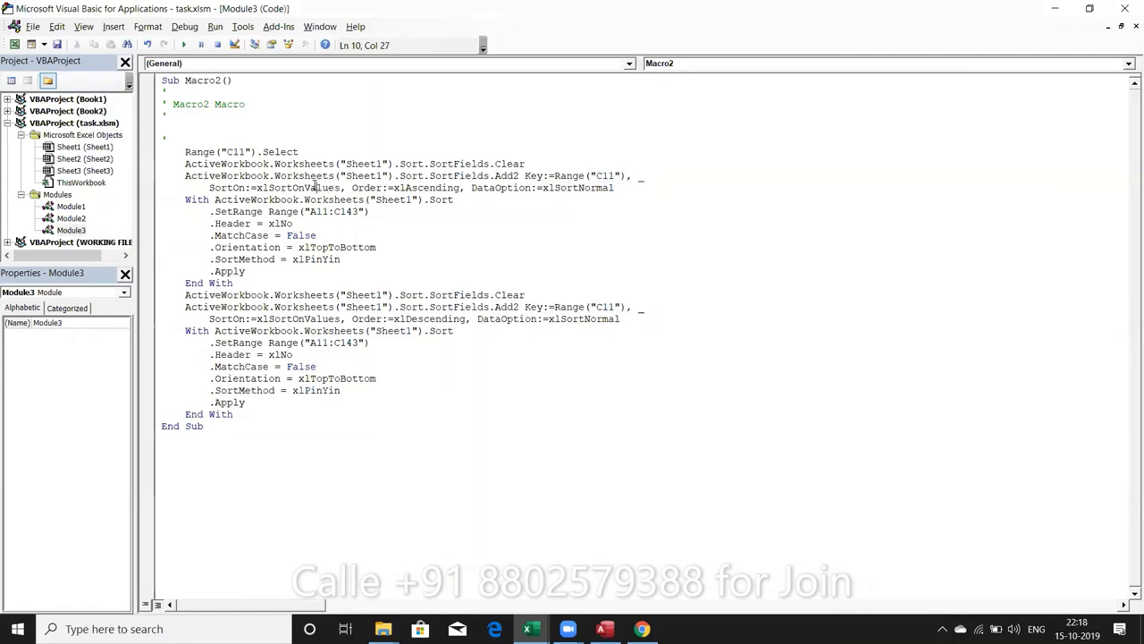
left_click(417, 188)
left_click(475, 188)
double_click(607, 189)
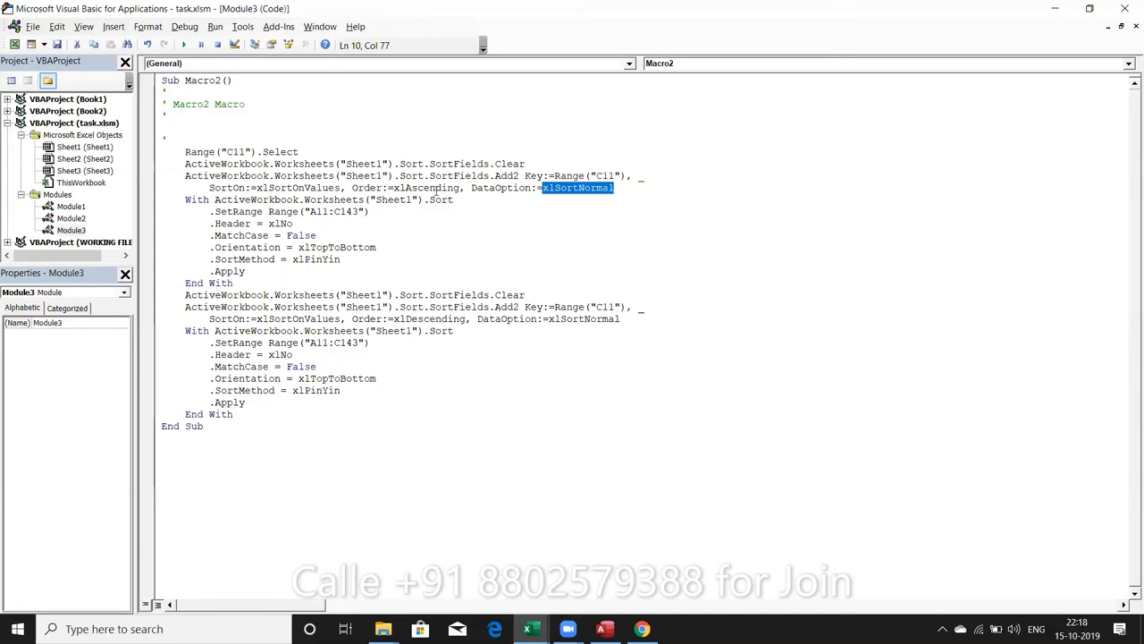
left_click(620, 210)
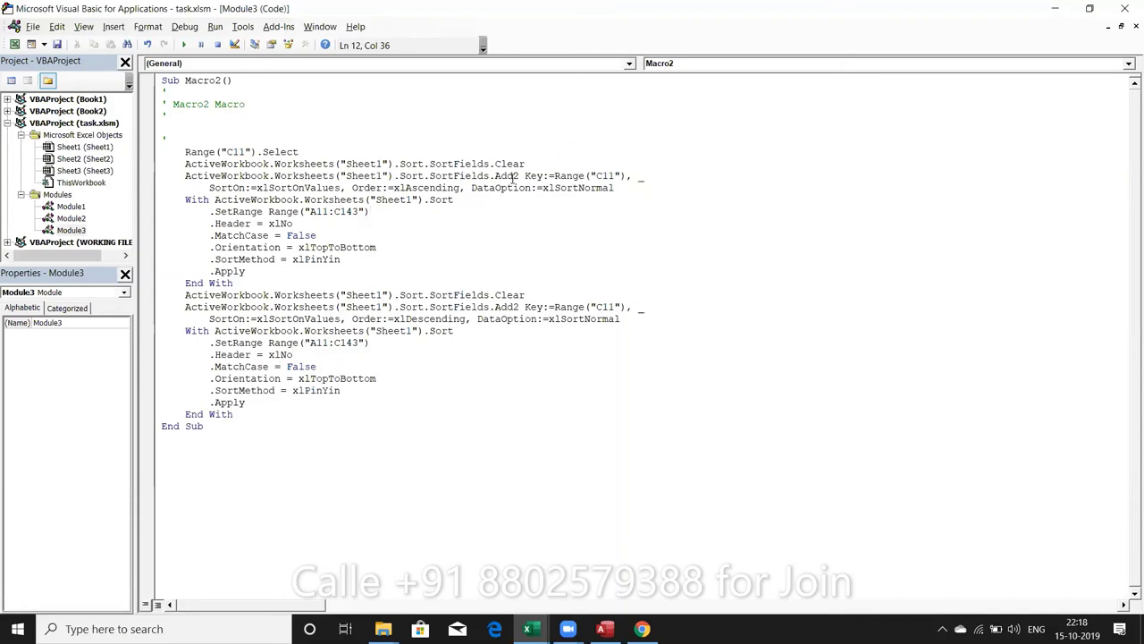
left_click_drag(268, 223, 290, 224)
Change both .Header = xlNo lines in Macro2 to xlYes.
left_click(293, 224)
key("BackSpace")
key("BackSpace")
type("Y")
type("ES")
left_click(304, 260)
left_click(319, 356)
key("BackSpace")
key("BackSpace")
type("YES")
left_click(319, 379)
Add blank lines between the two sort blocks, then leave the VBA editor.
left_click(318, 412)
left_click(245, 284)
key("Return")
key("Return")
key("Down")
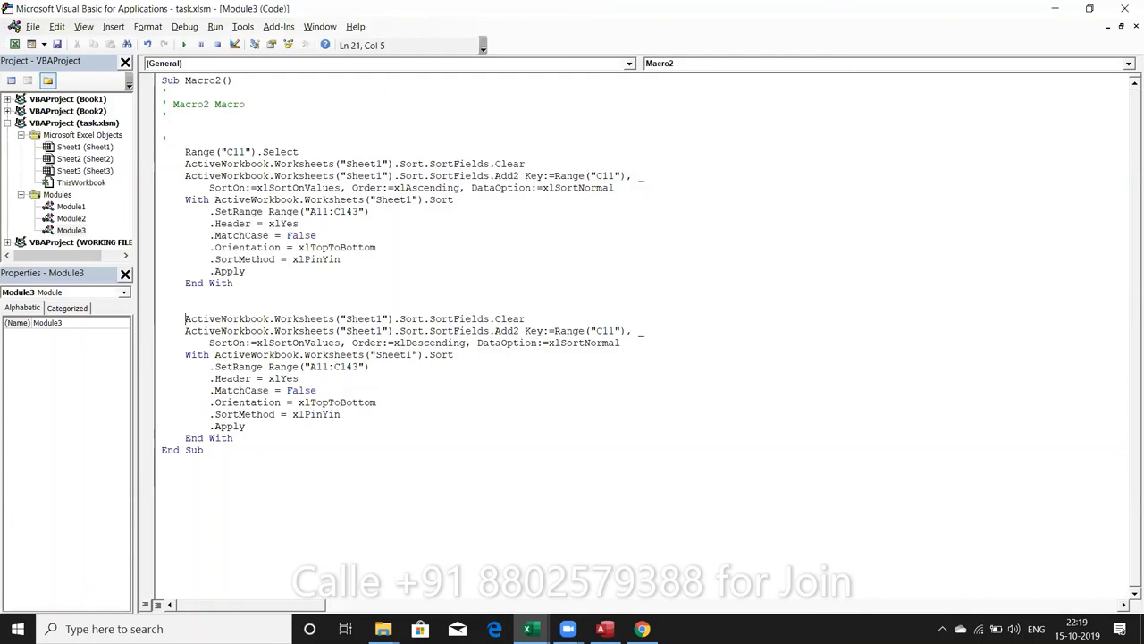
double_click(295, 379)
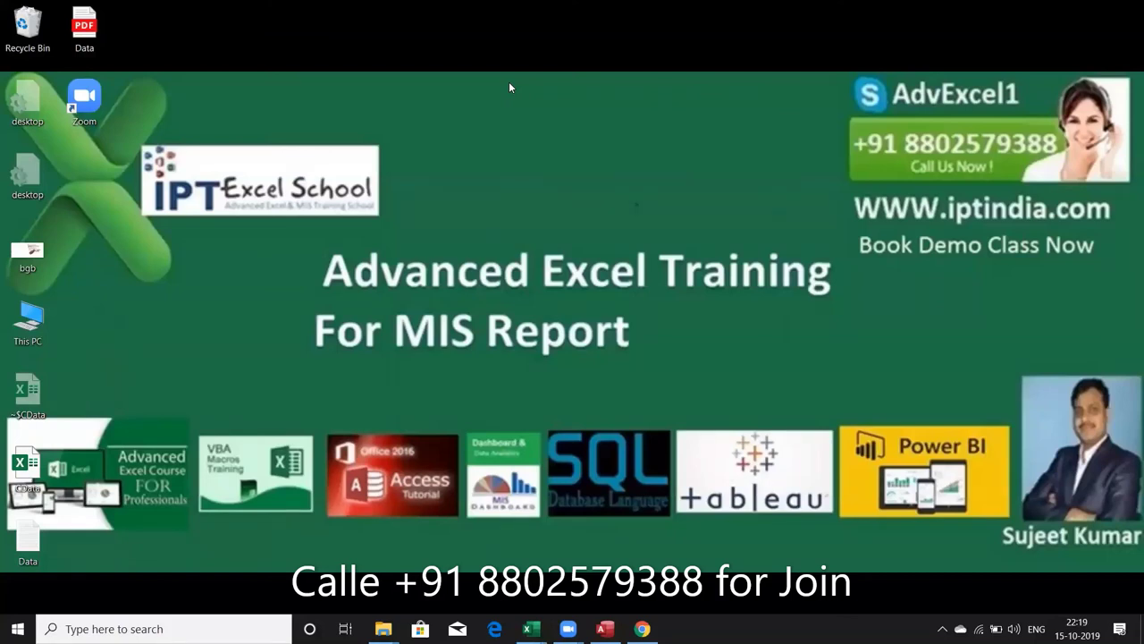
key("alt+q")
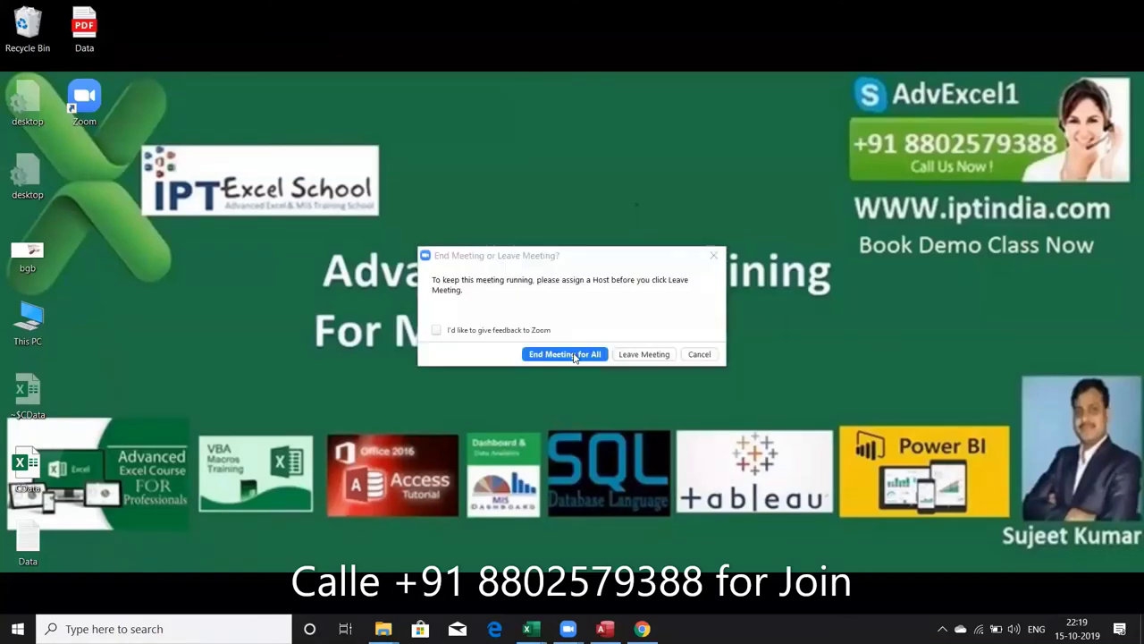